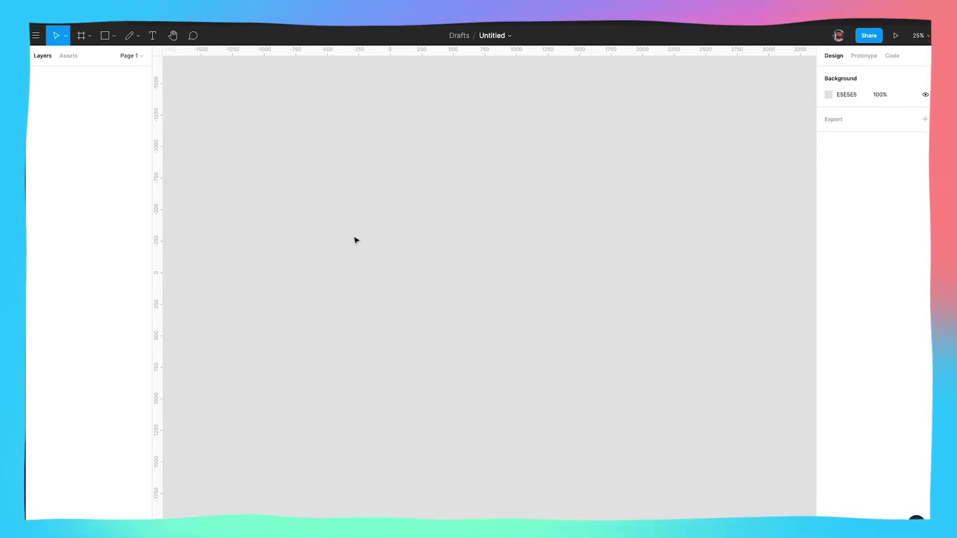
Draw a frame about 2588 × 2344 on the empty canvas and deselect it
click(90, 38)
drag(245, 123, 572, 421)
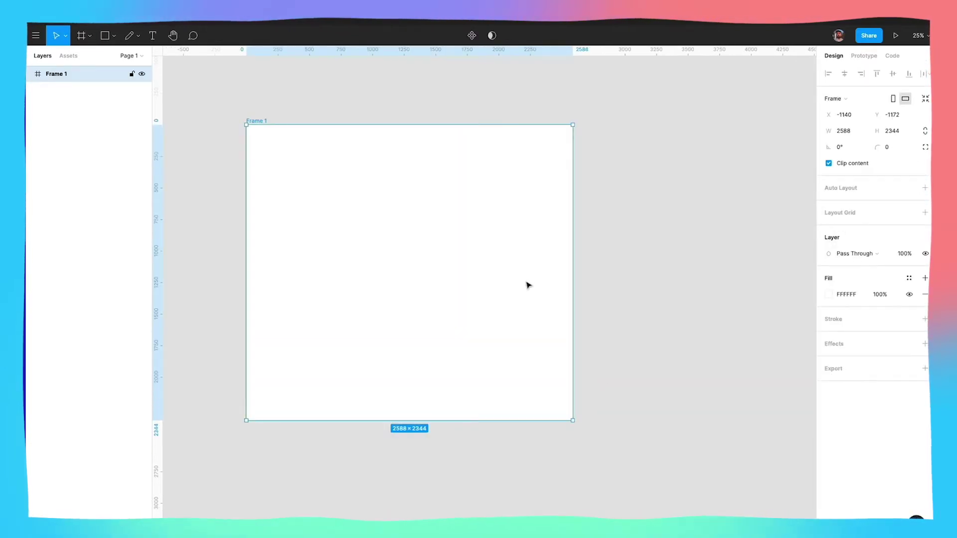
click(635, 288)
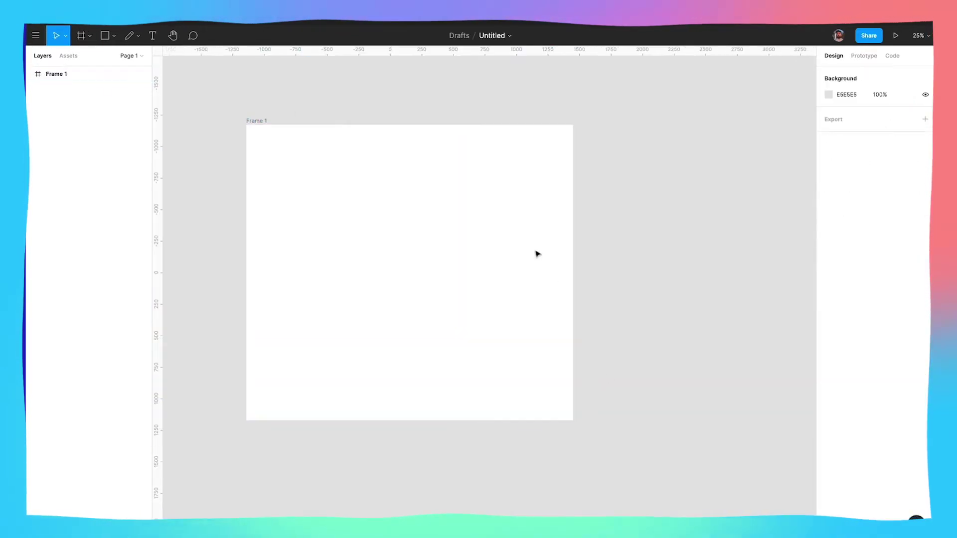
Scribble overlapping freehand loops about 932 × 960 inside the frame with the Pencil and give them a red FF0404 stroke 100 thick
click(128, 39)
mouse_move(394, 229)
mouse_down()
mouse_move(356, 262)
mouse_move(420, 222)
mouse_move(419, 300)
mouse_move(398, 337)
mouse_move(357, 308)
mouse_move(400, 215)
mouse_move(471, 287)
mouse_move(374, 225)
mouse_move(373, 263)
mouse_up()
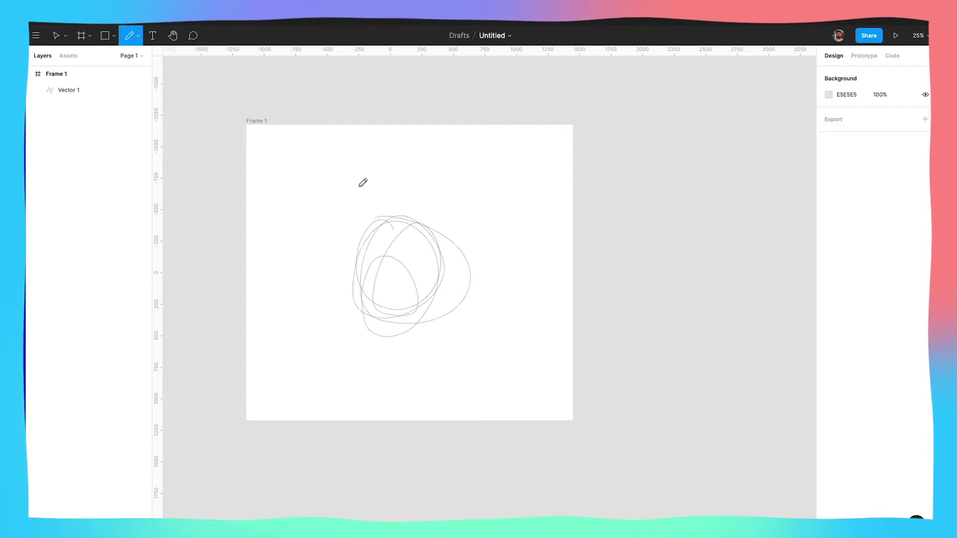
click(83, 93)
click(828, 320)
drag(799, 352, 816, 352)
click(837, 335)
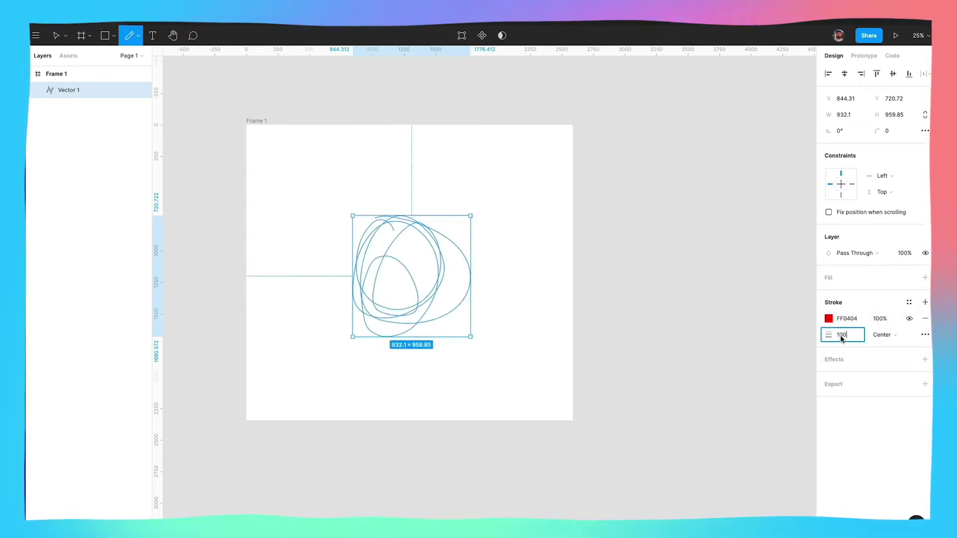
key(Return)
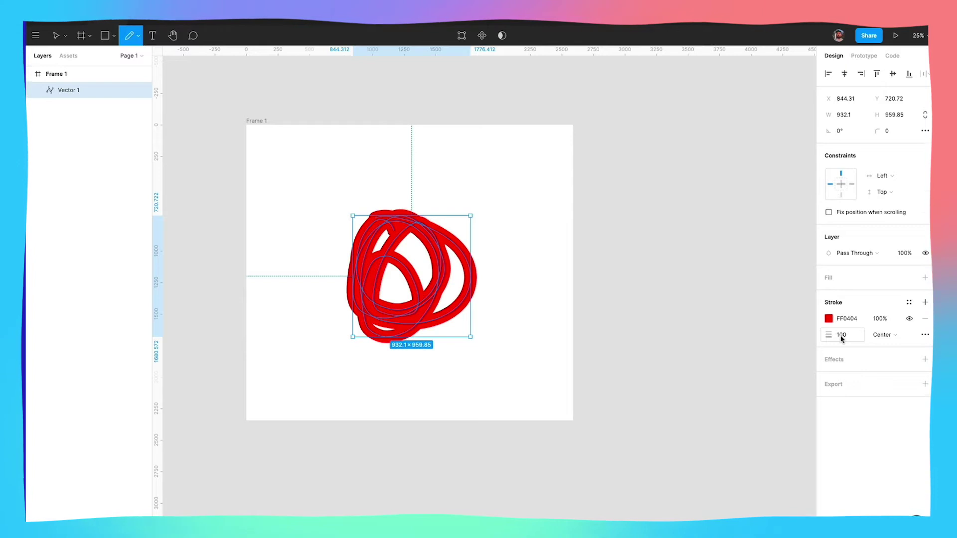
click(112, 36)
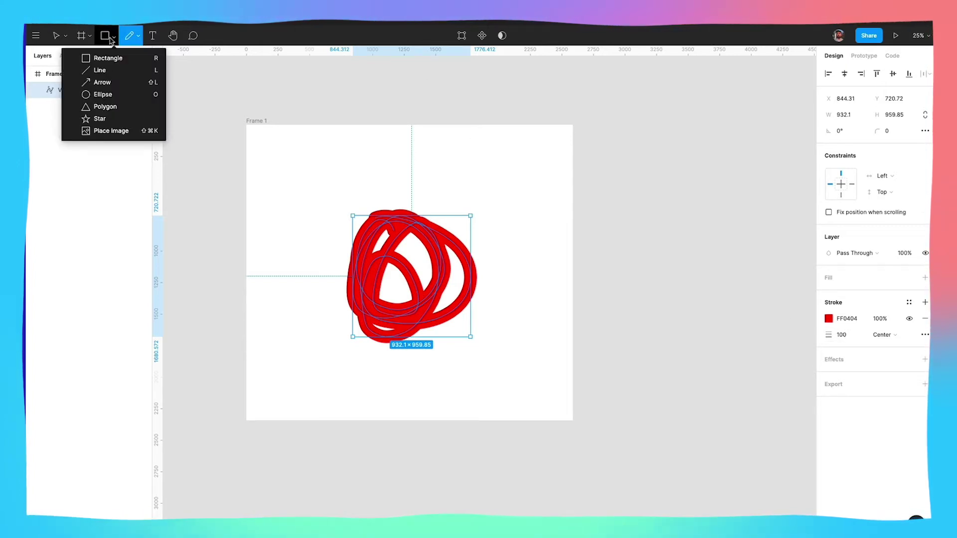
click(152, 36)
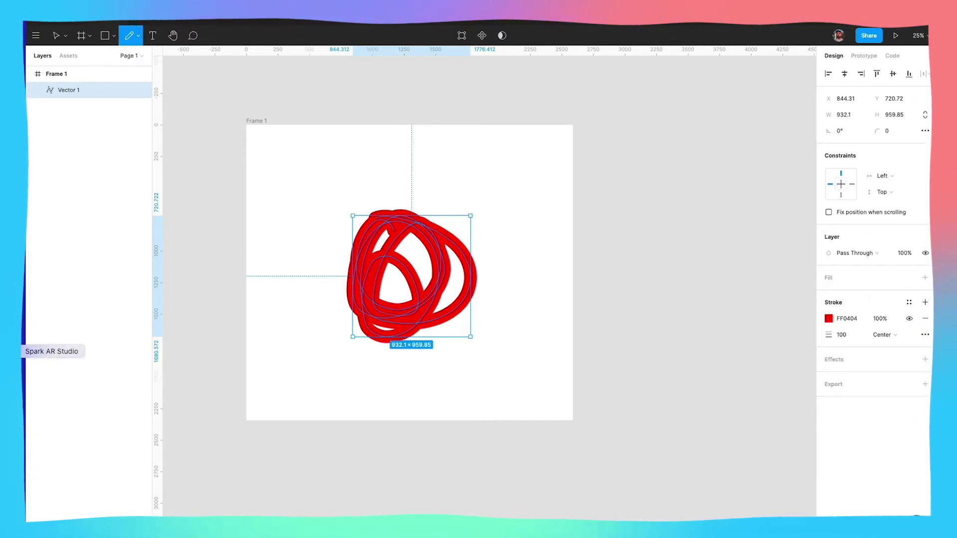
Switch to Spark AR Studio and create a new blank project
click(23, 351)
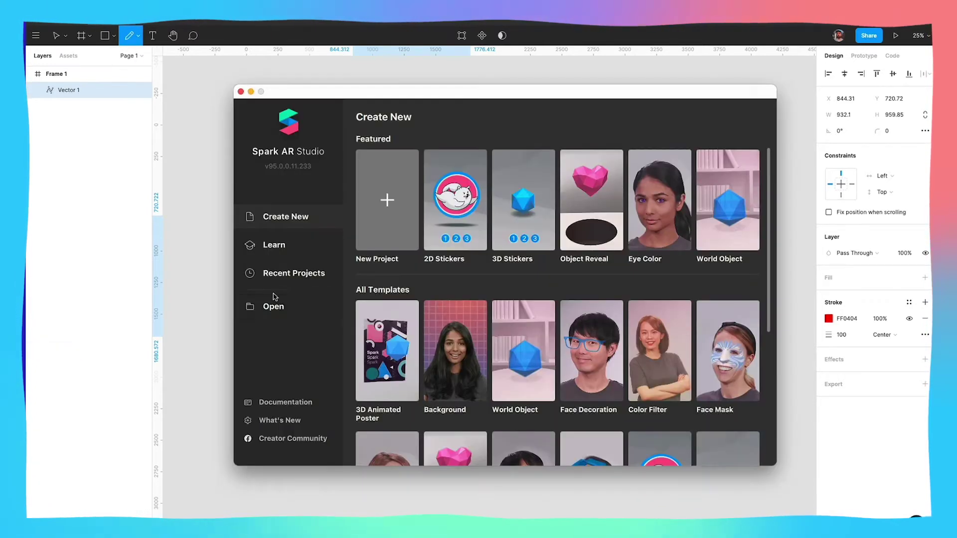
click(384, 226)
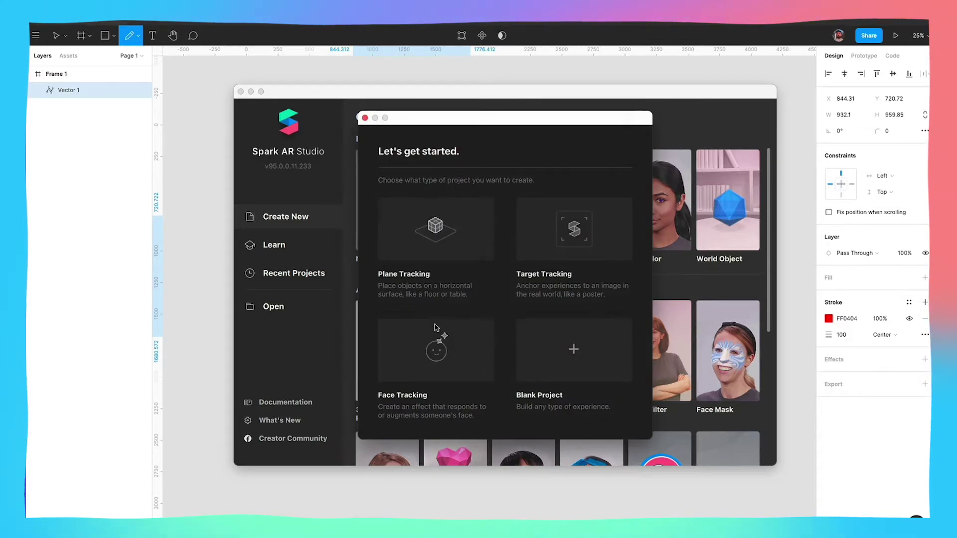
click(554, 368)
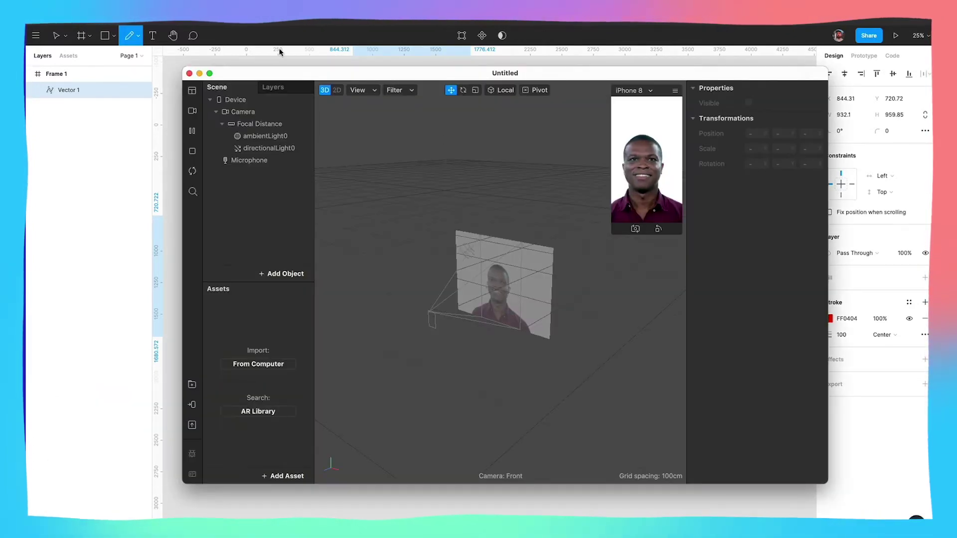
Enlarge the project window to fill the screen and enlarge the iPhone 8 preview inside it
drag(244, 74, 84, 10)
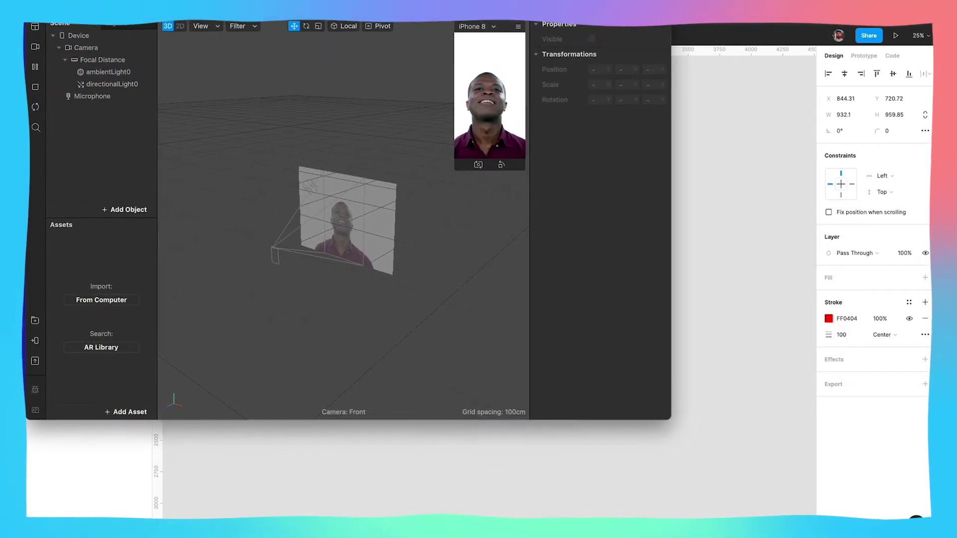
click(857, 425)
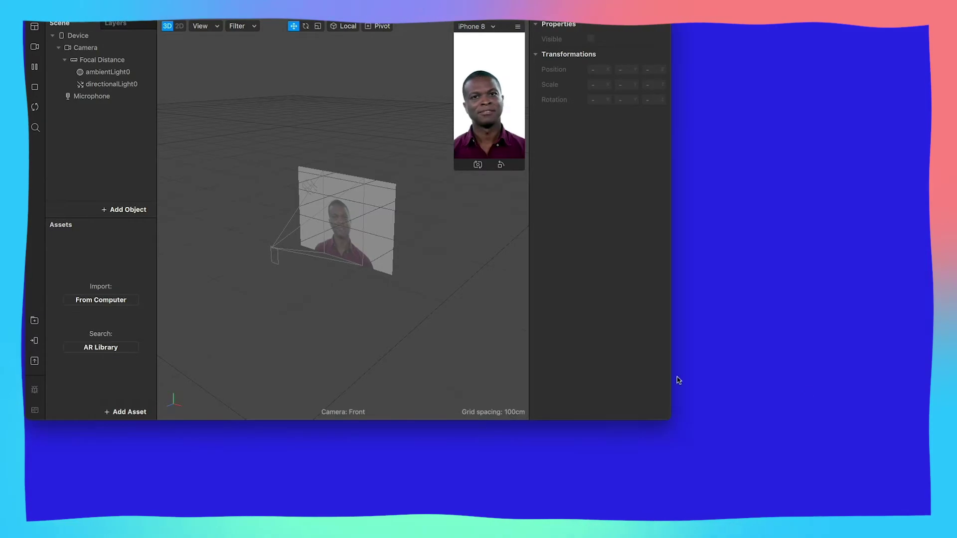
drag(671, 418, 929, 516)
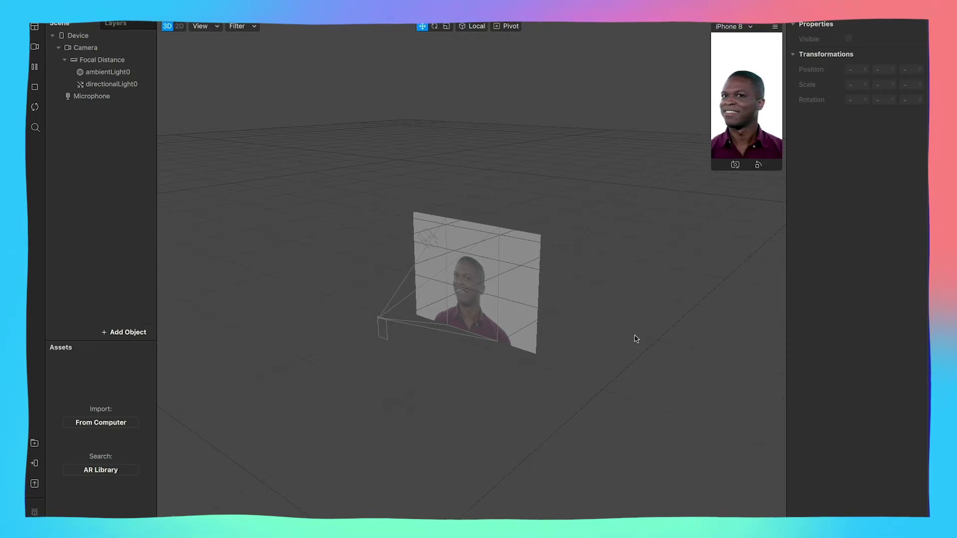
click(712, 170)
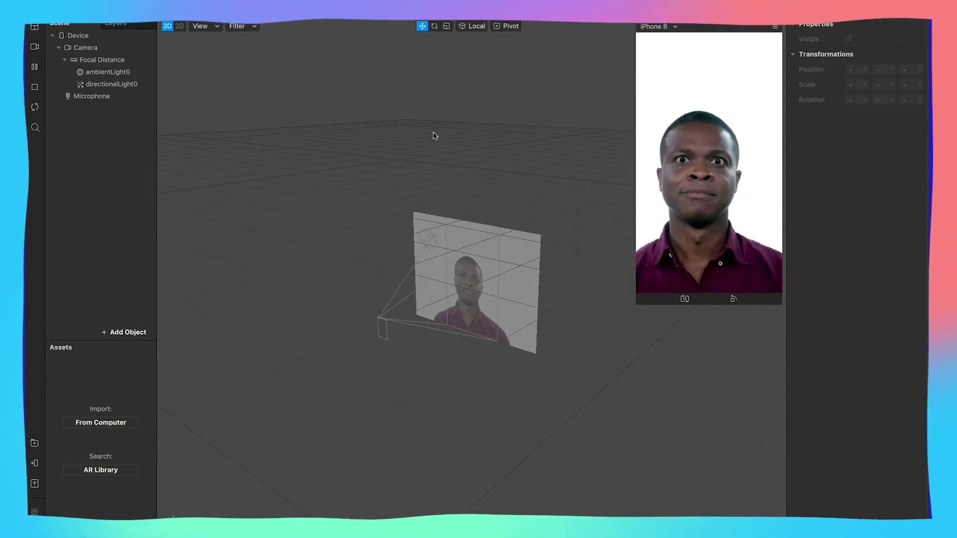
Preview the scene with several simulation videos and the Cam Link 4K camera, then return to the video of the long-haired woman
click(35, 50)
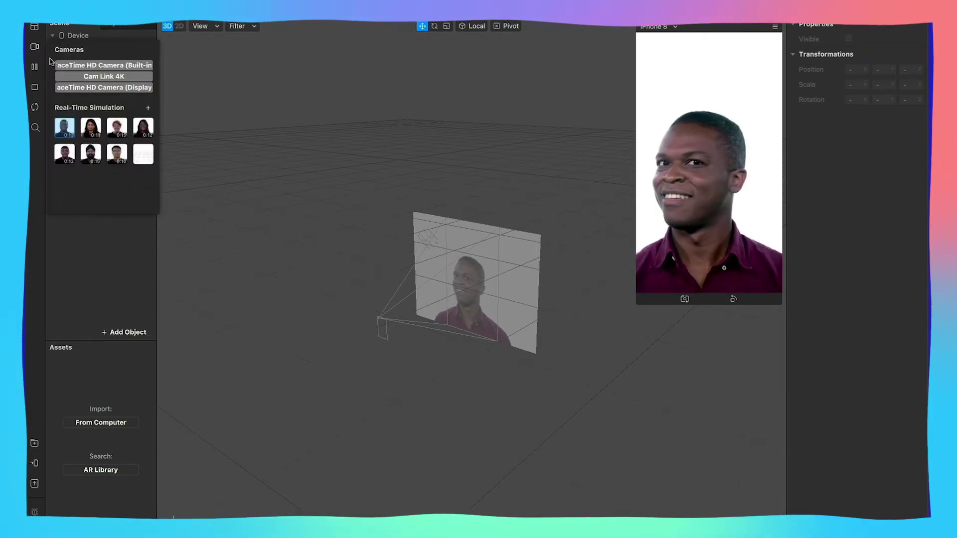
click(92, 129)
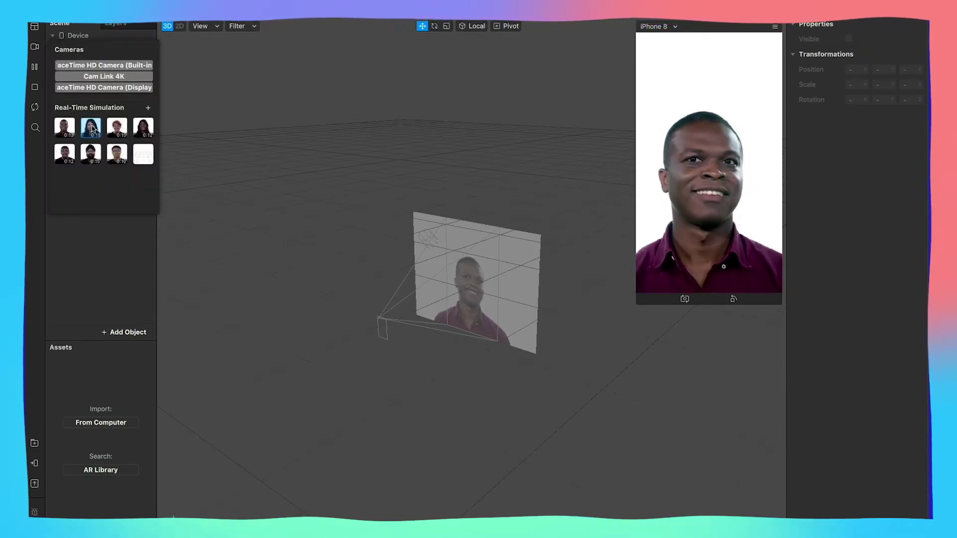
click(118, 128)
click(143, 128)
click(117, 153)
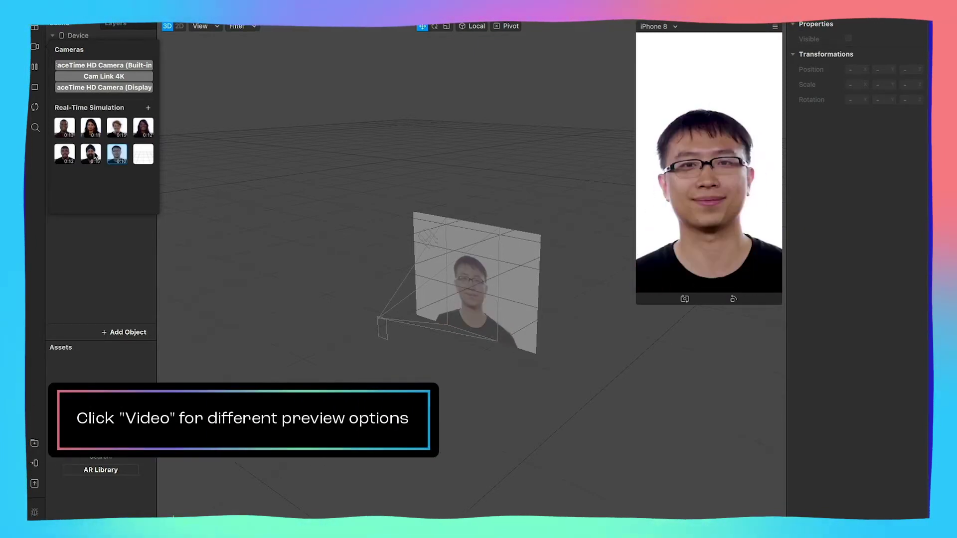
click(90, 155)
click(65, 154)
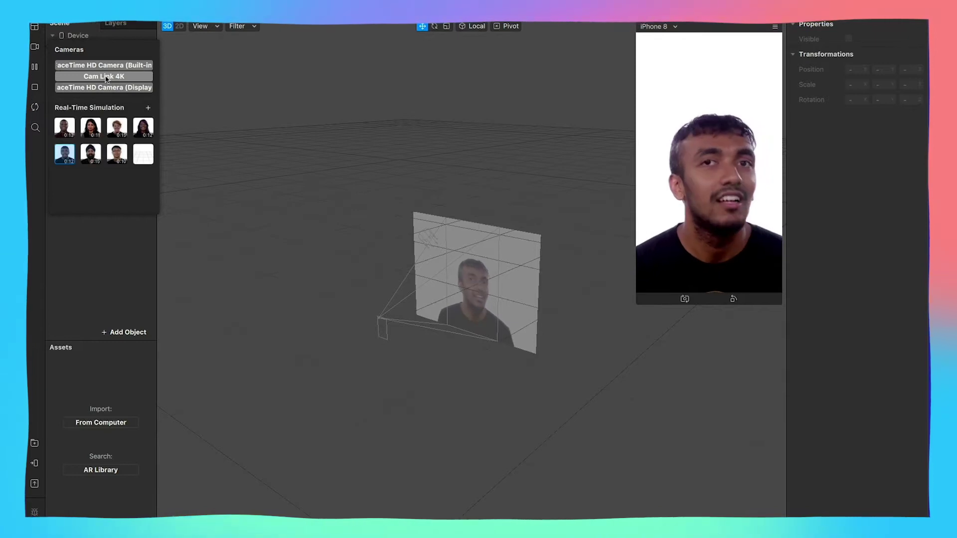
click(105, 77)
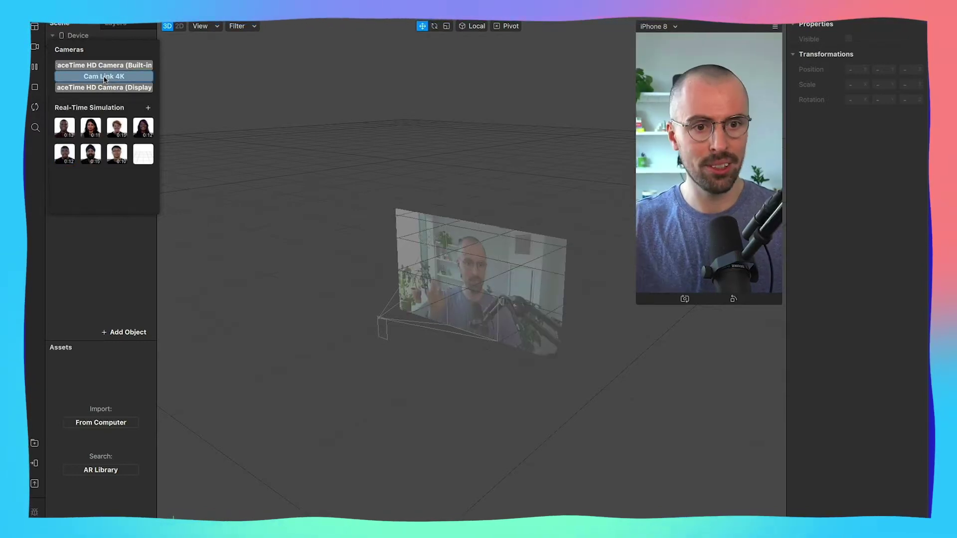
click(90, 128)
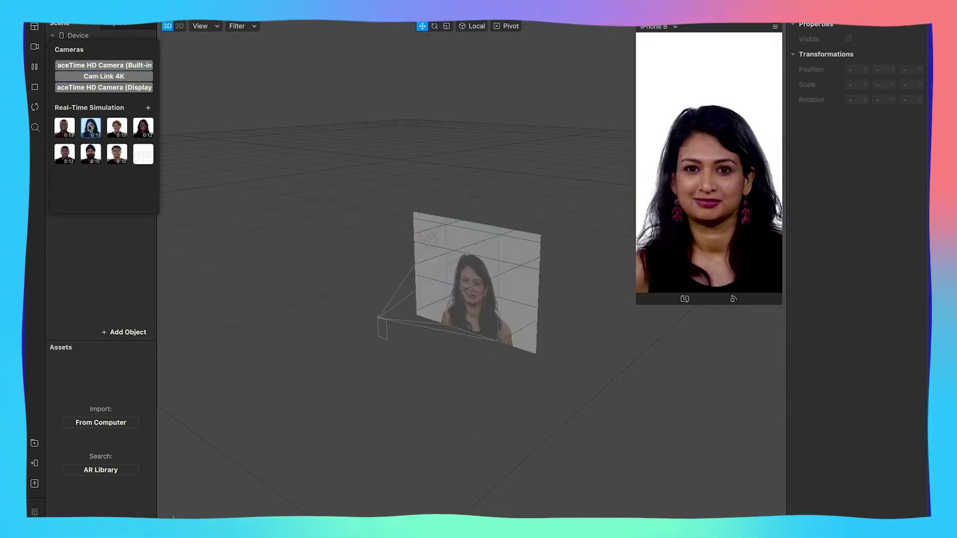
click(139, 254)
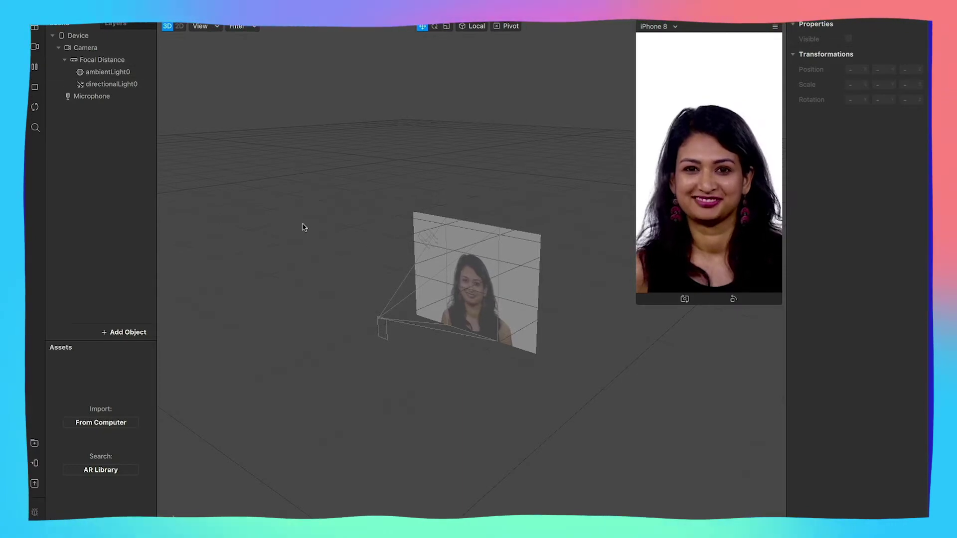
Add a Face Tracker to the scene
right_click(99, 155)
mouse_move(127, 167)
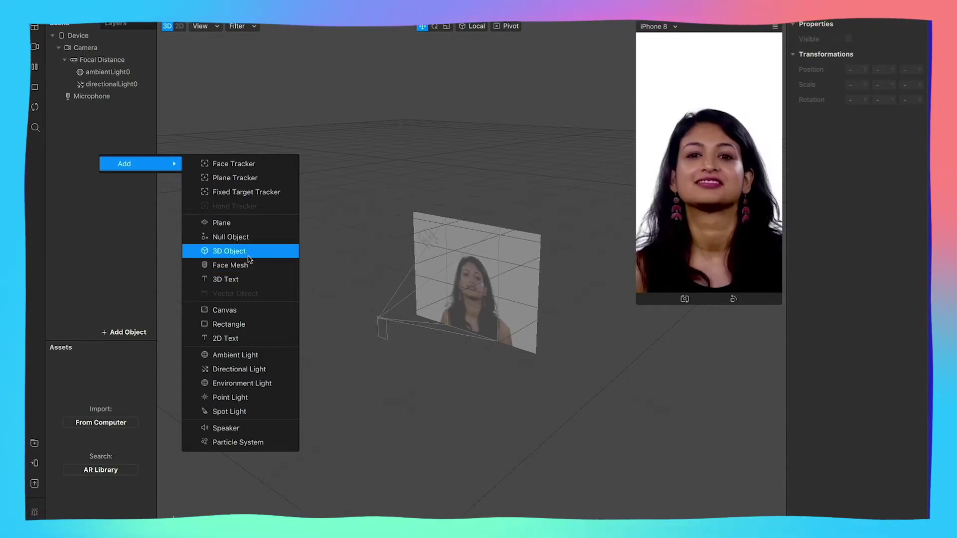
click(236, 168)
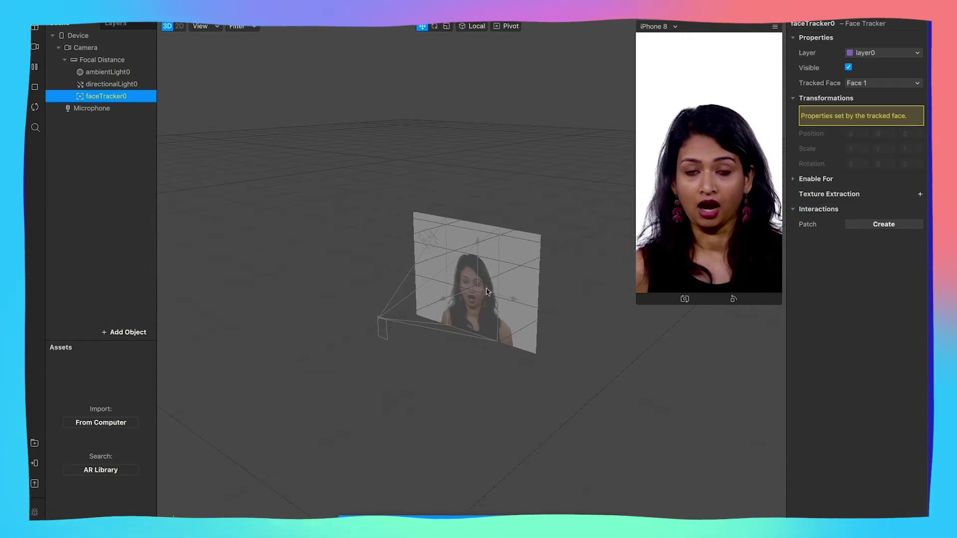
Add a Face Mesh as a child of the face tracker
scroll(463, 307, up, 5)
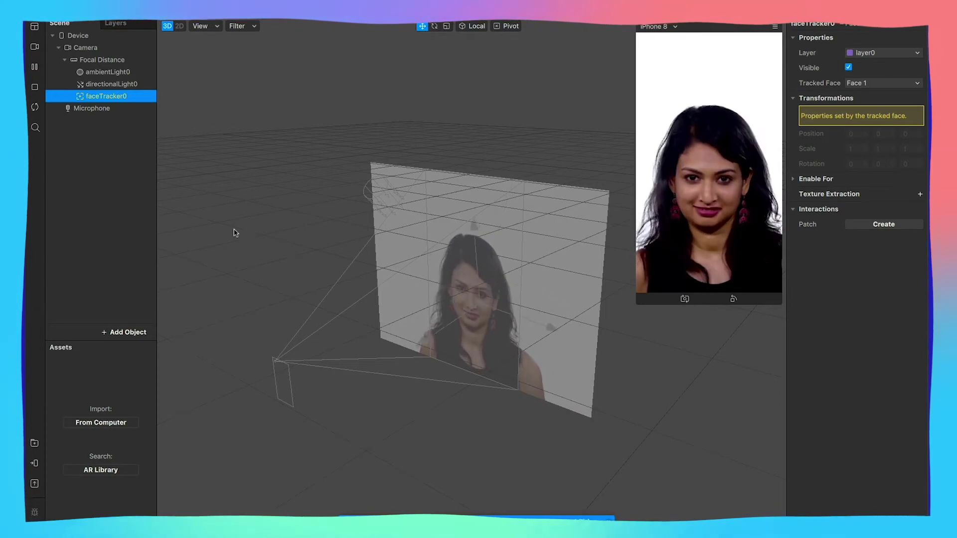
right_click(109, 98)
mouse_move(131, 109)
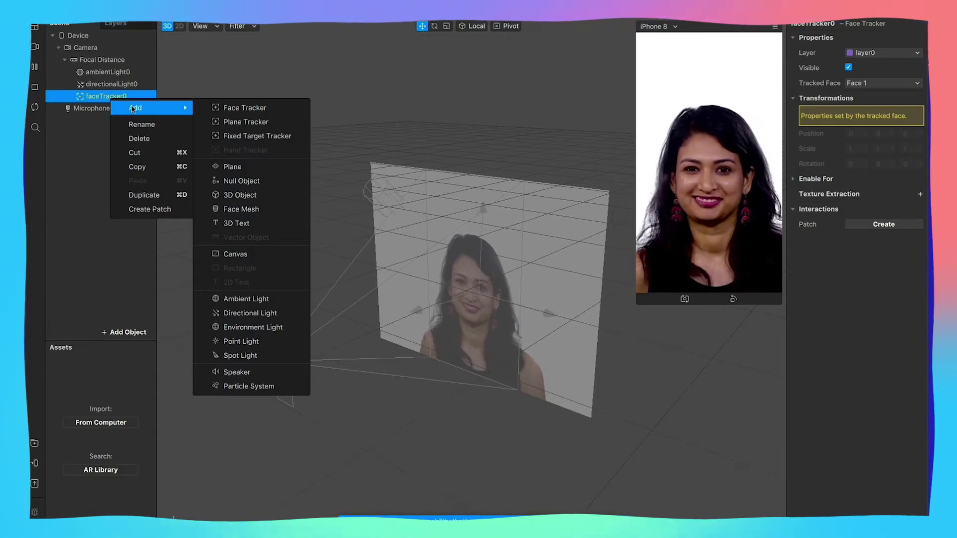
click(260, 213)
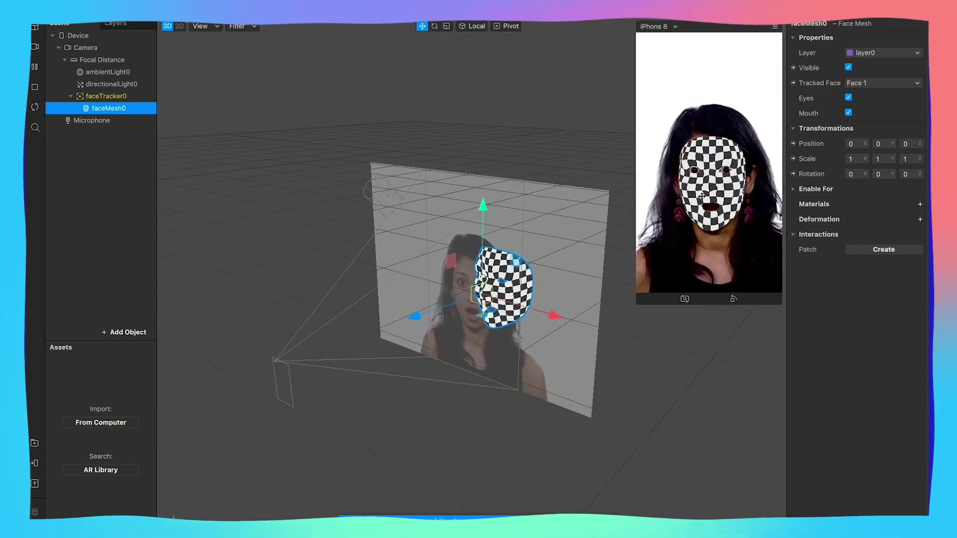
Check the face mesh on the first simulation video and the Cam Link 4K camera, and settle on the red-haired person's video for preview
click(34, 47)
click(65, 127)
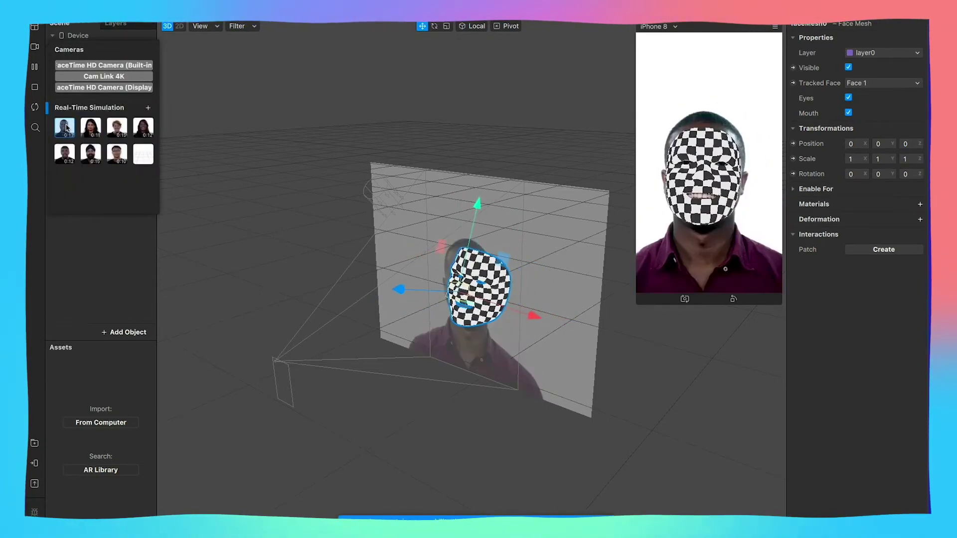
click(94, 79)
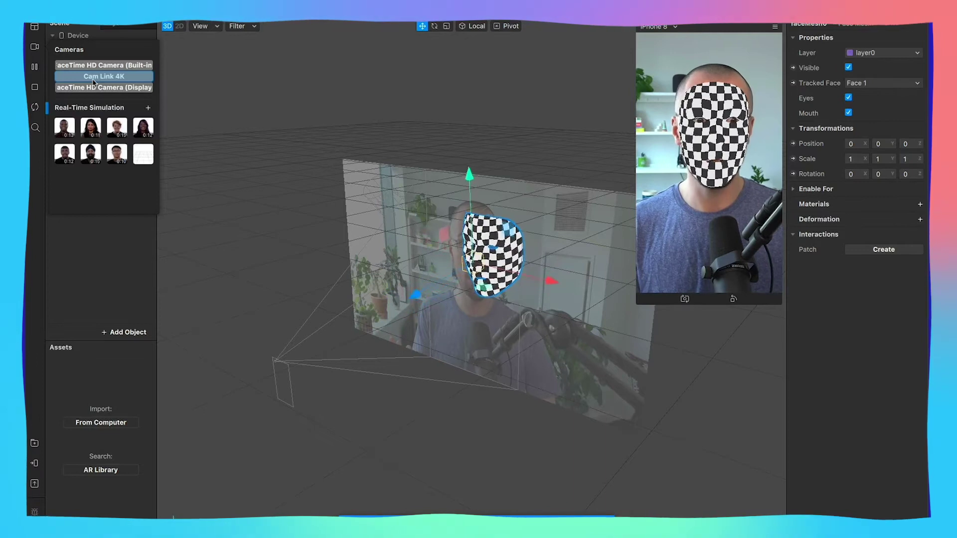
click(117, 125)
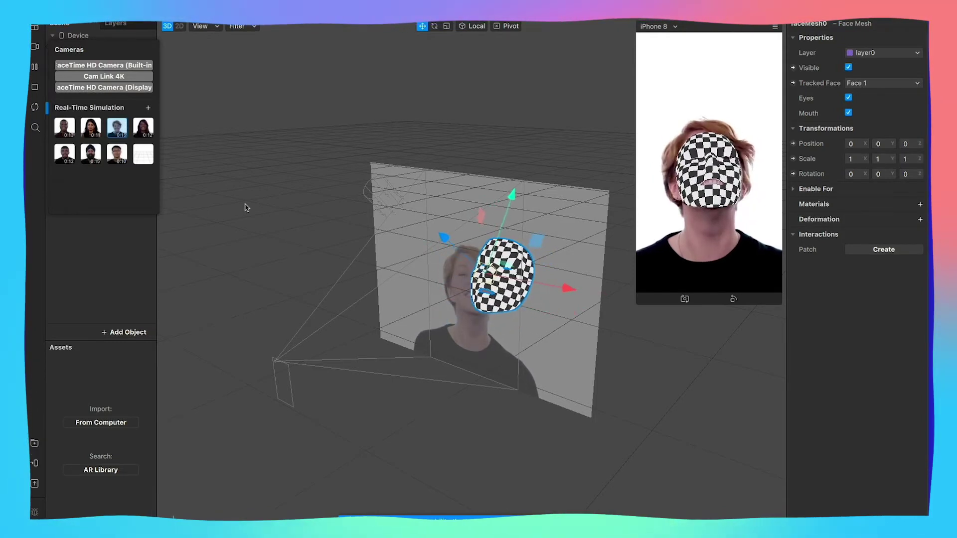
click(138, 244)
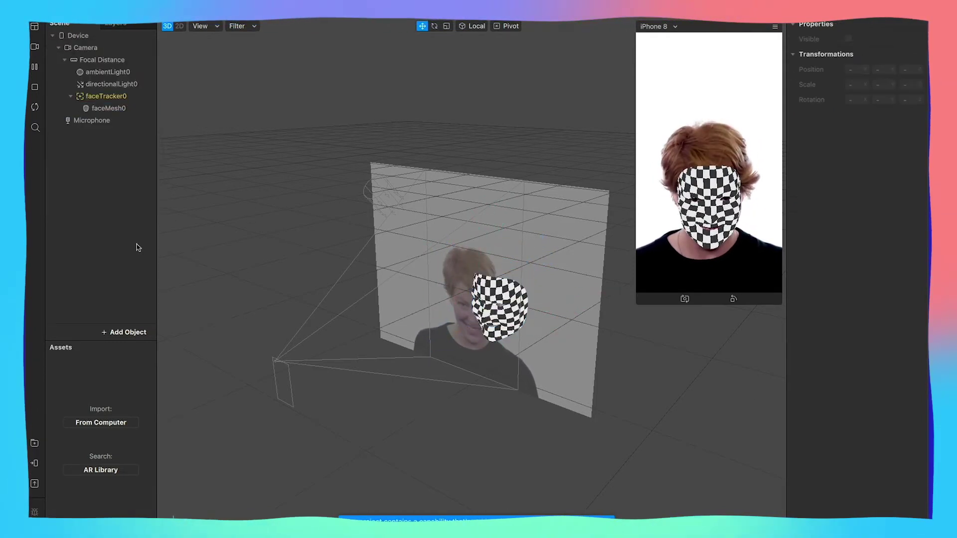
Select the face mesh and switch its Eyes and Mouth options off and back on to compare the preview
click(113, 109)
click(113, 109)
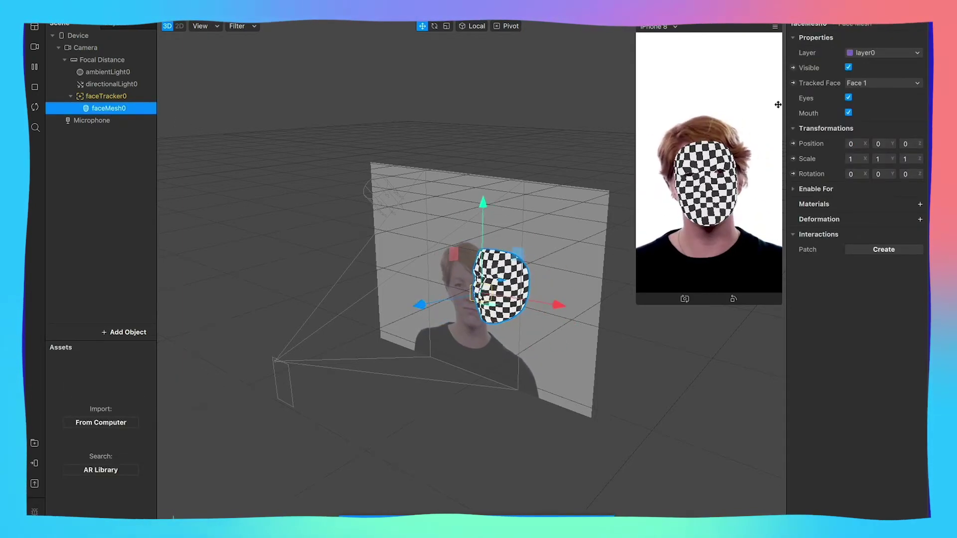
click(849, 98)
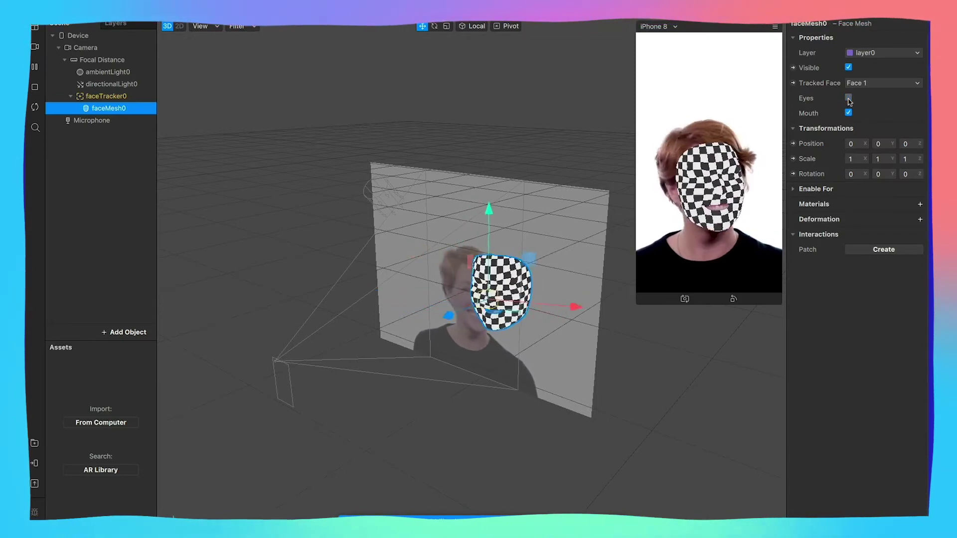
click(849, 112)
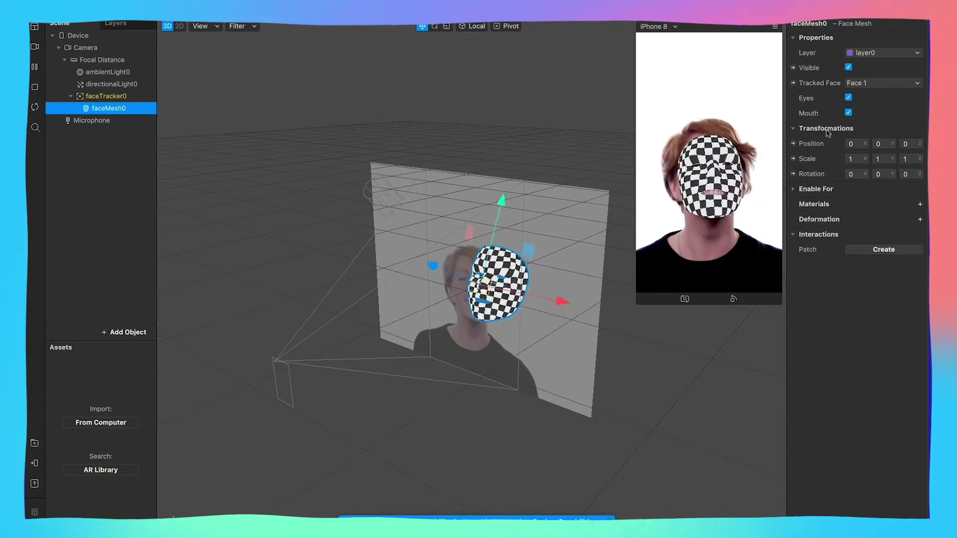
click(848, 113)
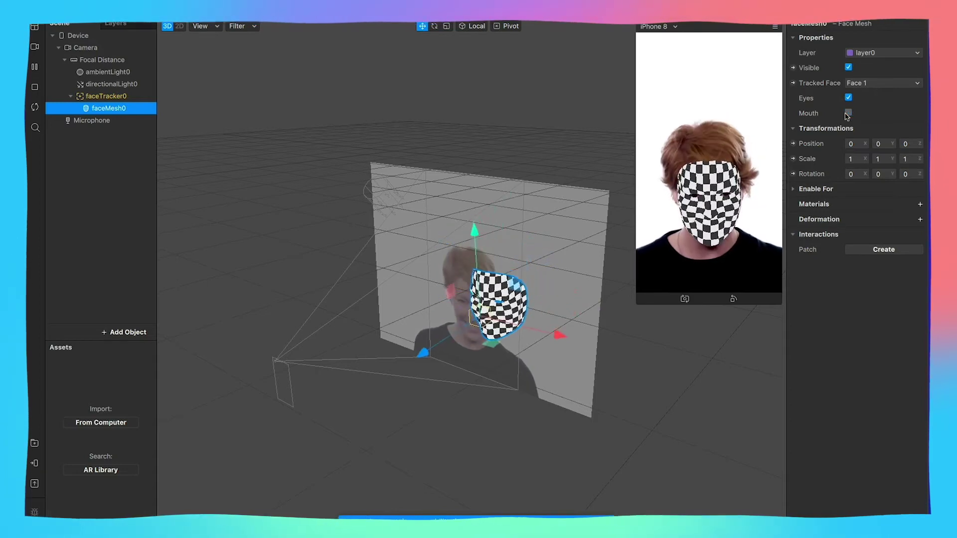
click(849, 113)
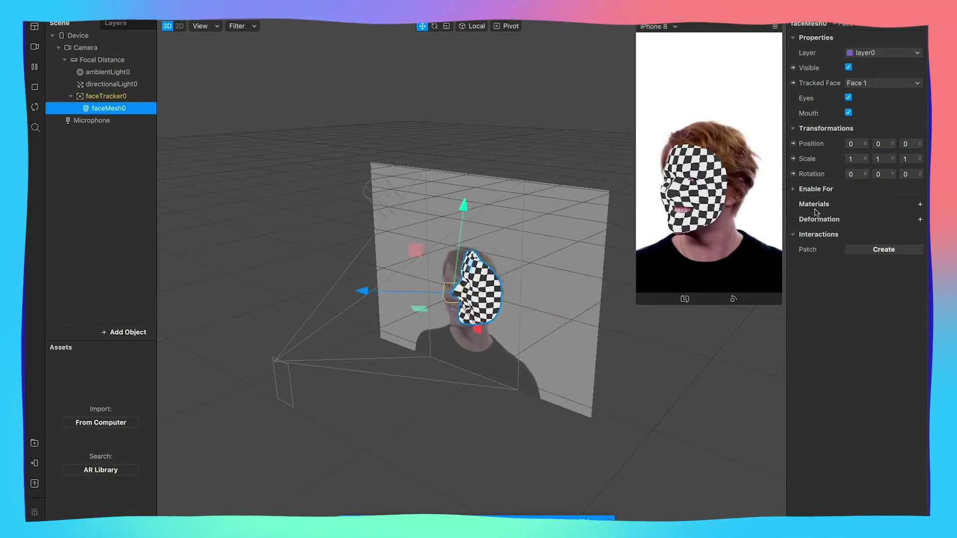
Add a new material to the face mesh and open the material's properties
click(920, 205)
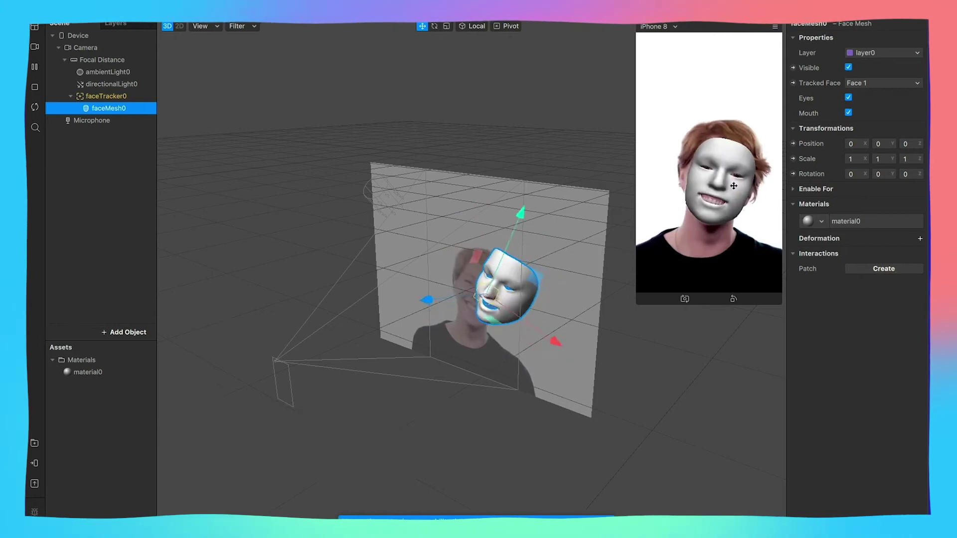
click(847, 222)
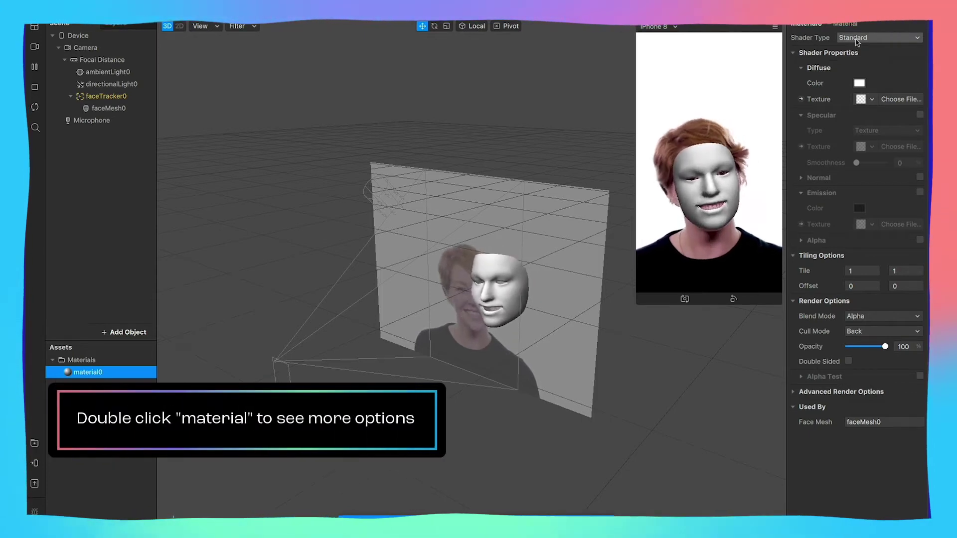
Try the Flat, Standard, Physically-Based, Face Paint and Blended shader types on the face mesh's material
click(868, 40)
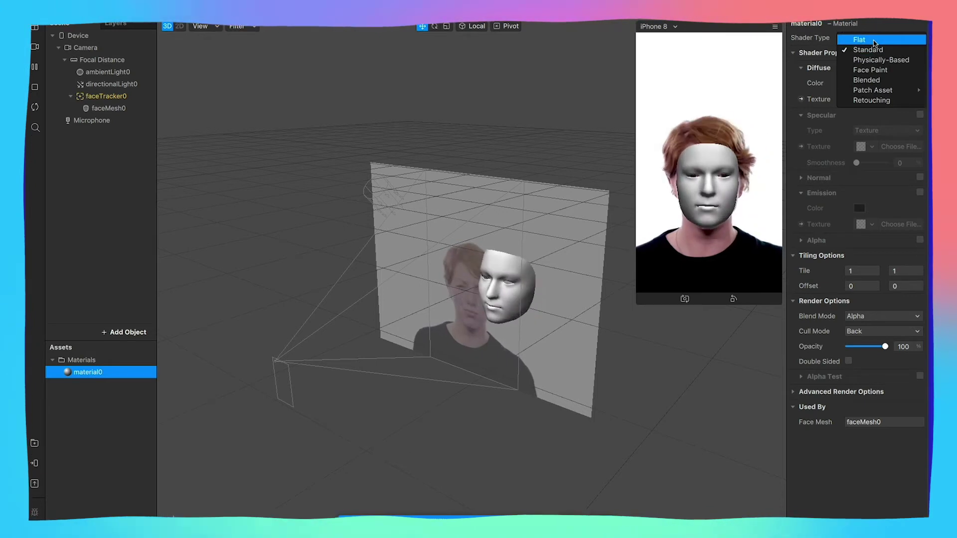
click(873, 41)
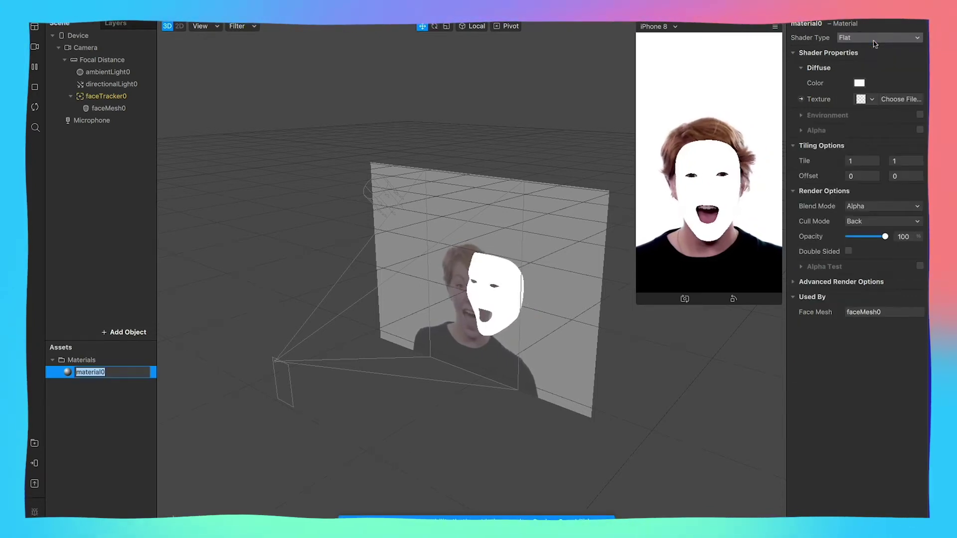
click(876, 40)
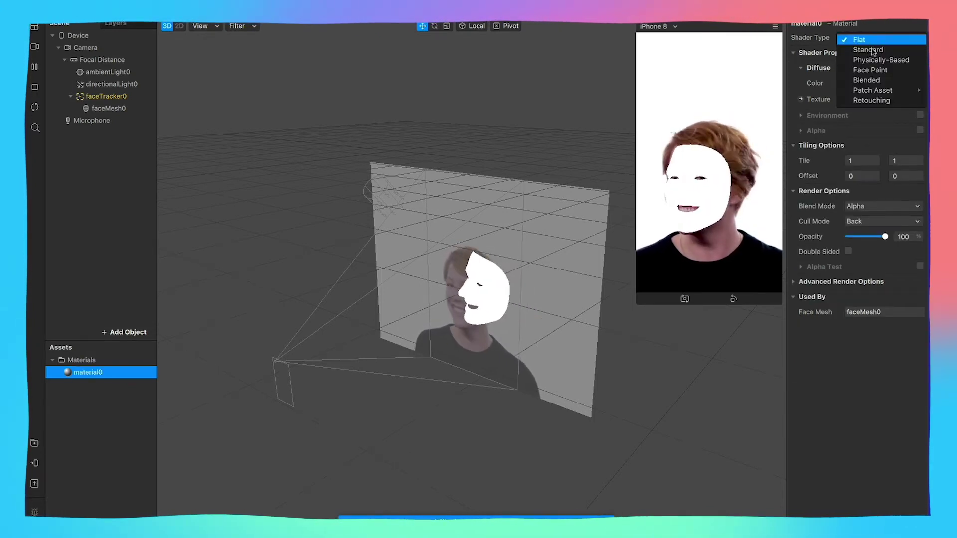
click(871, 50)
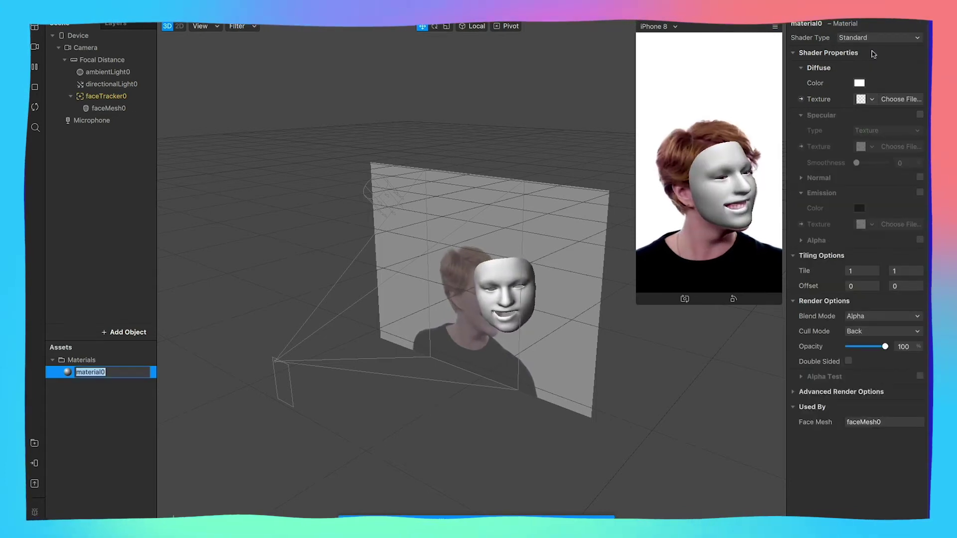
click(873, 39)
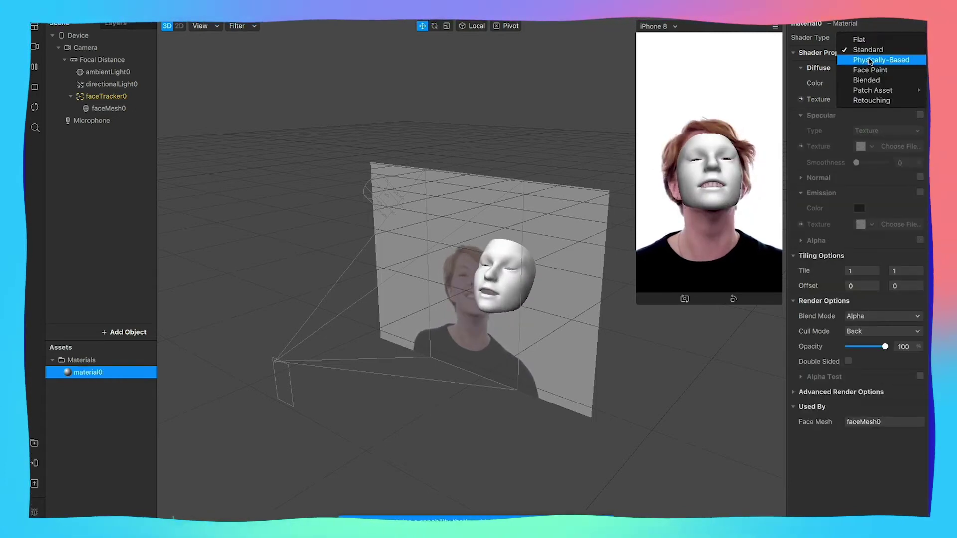
click(870, 60)
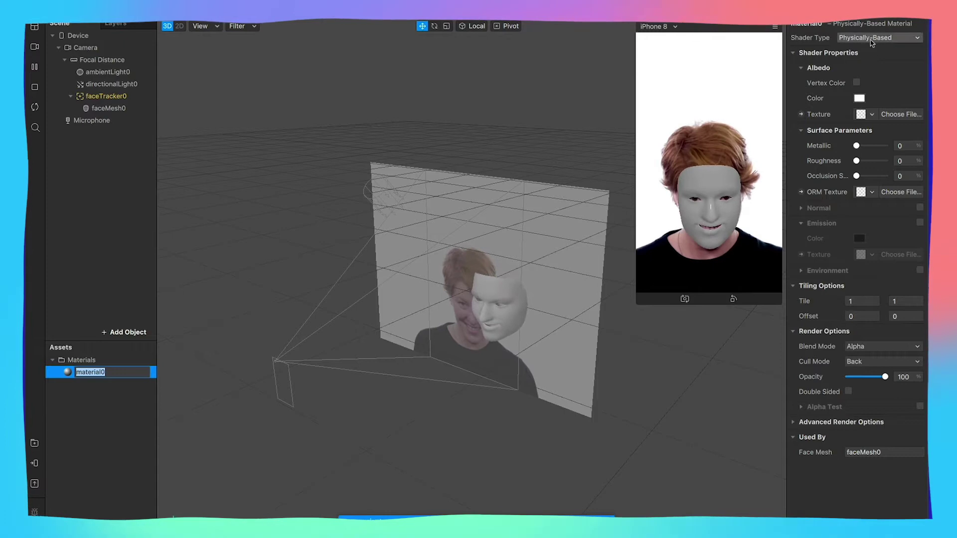
click(873, 38)
click(872, 71)
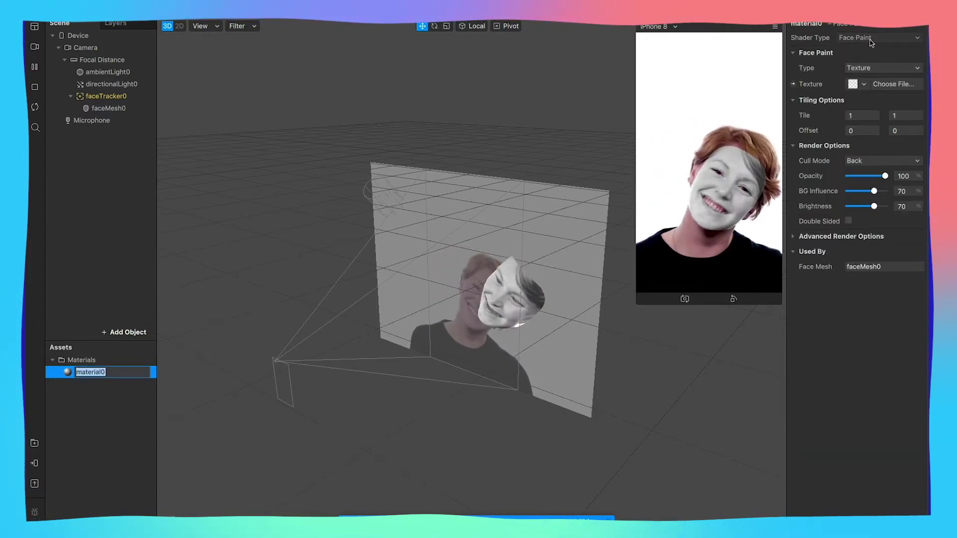
click(872, 37)
click(870, 81)
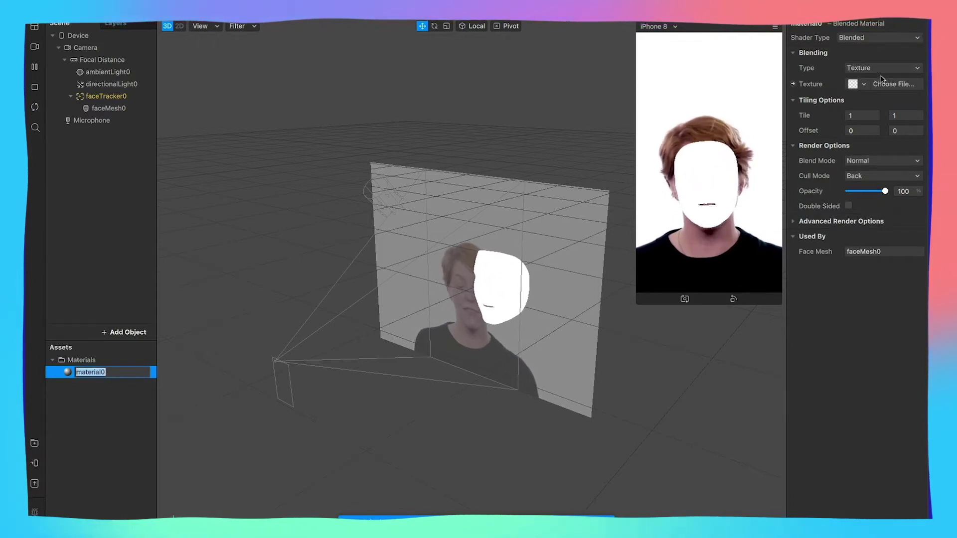
Try the Retouching shader with skin smoothing at 37%, previewing it on the Cam Link 4K camera
click(870, 39)
click(879, 100)
drag(867, 83, 842, 89)
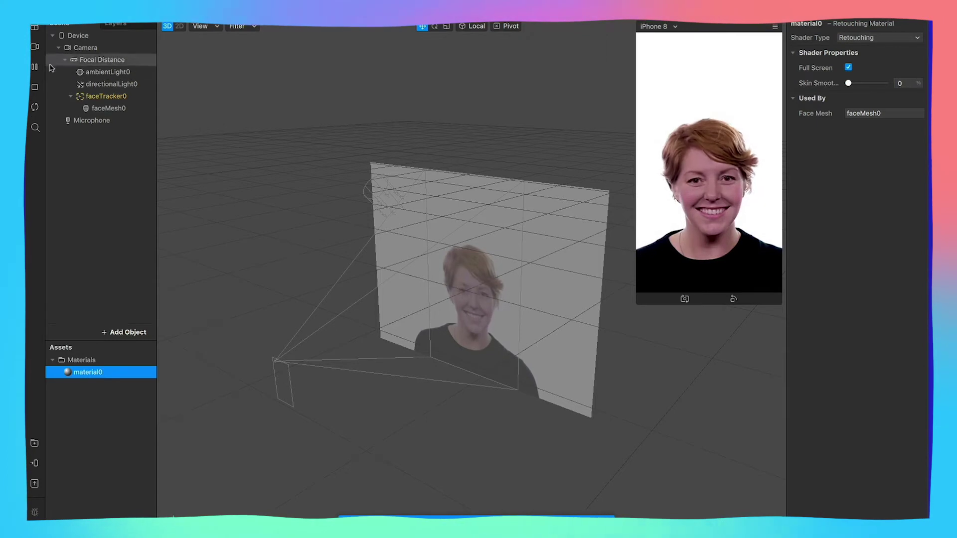
click(34, 47)
click(126, 79)
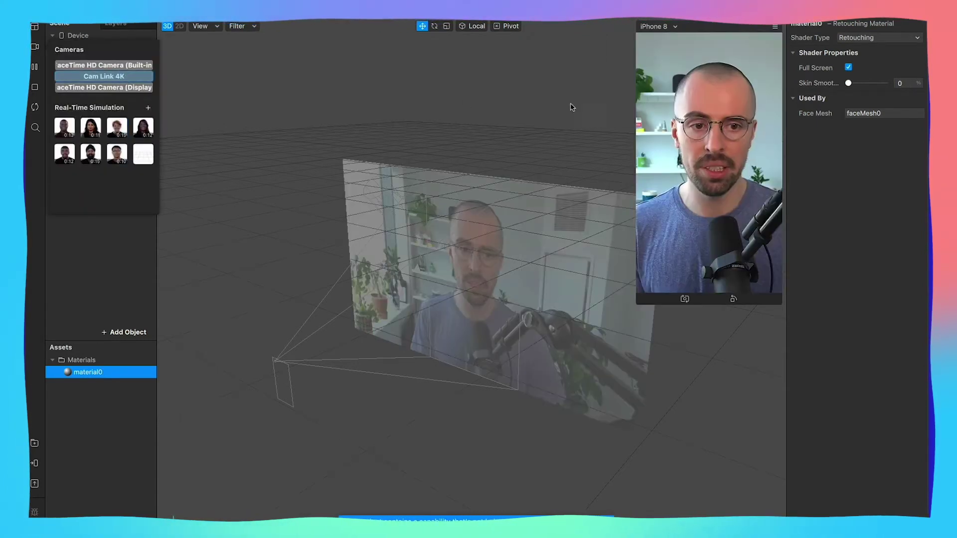
mouse_move(849, 84)
mouse_down()
mouse_move(890, 86)
mouse_move(820, 88)
mouse_move(892, 86)
mouse_move(861, 86)
mouse_up()
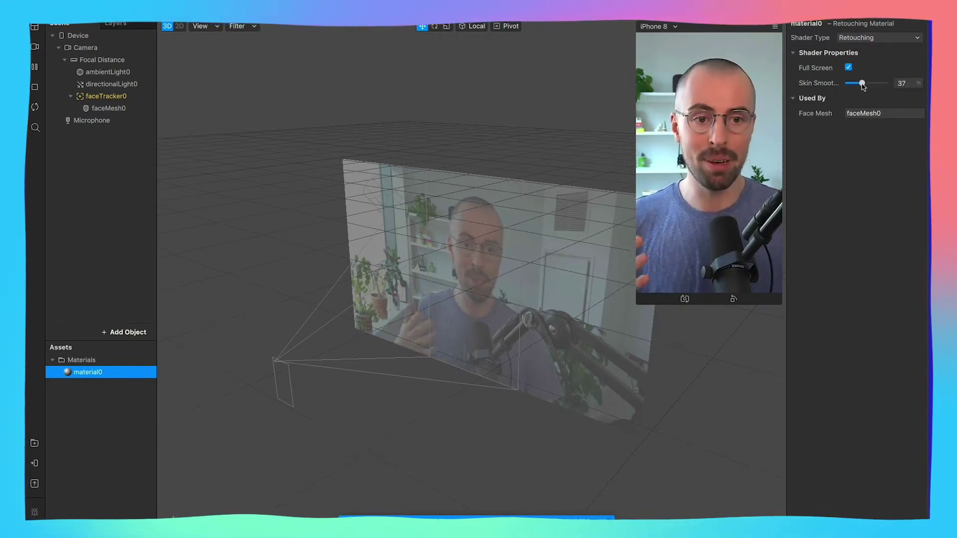
Set the face material's shader type to Flat and check its diffuse colour sliders, keeping the colour white (FFFFFF)
click(873, 38)
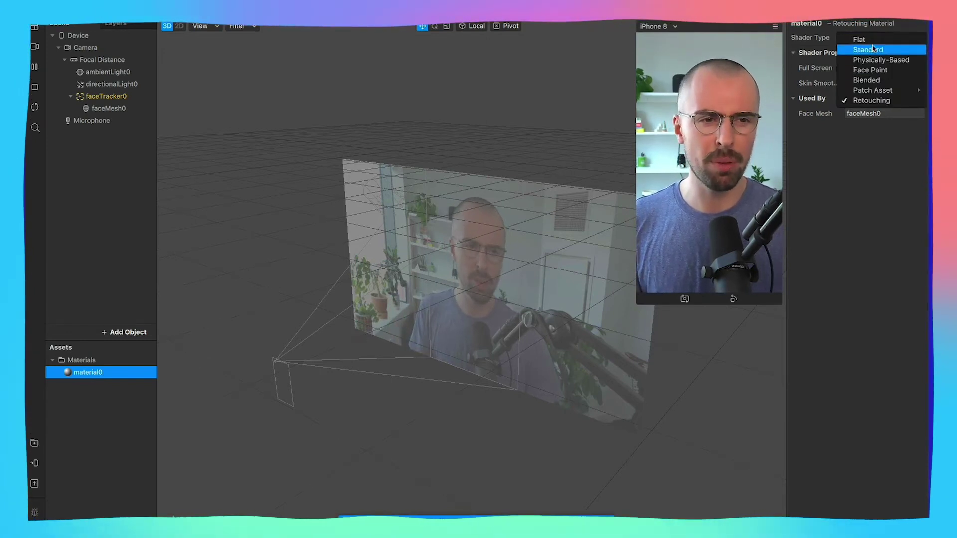
click(873, 40)
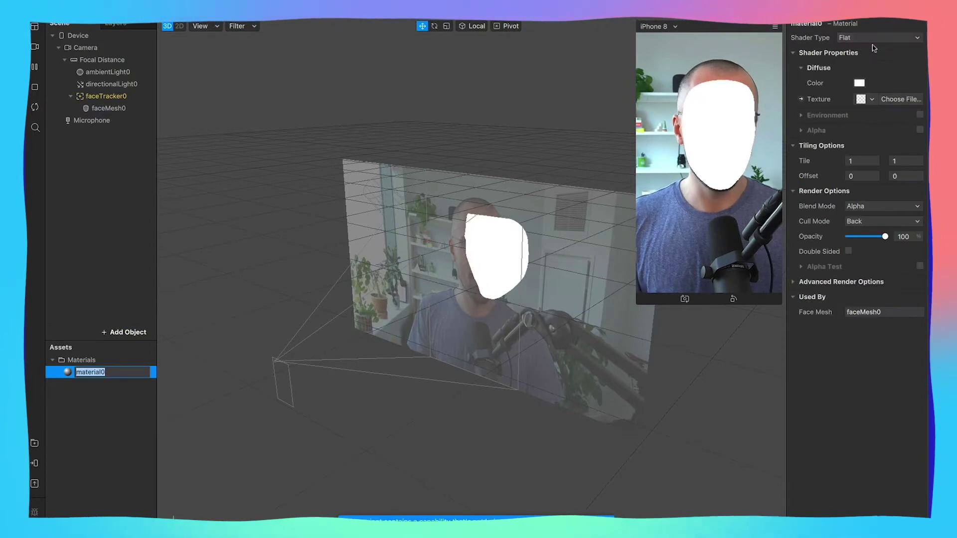
click(859, 82)
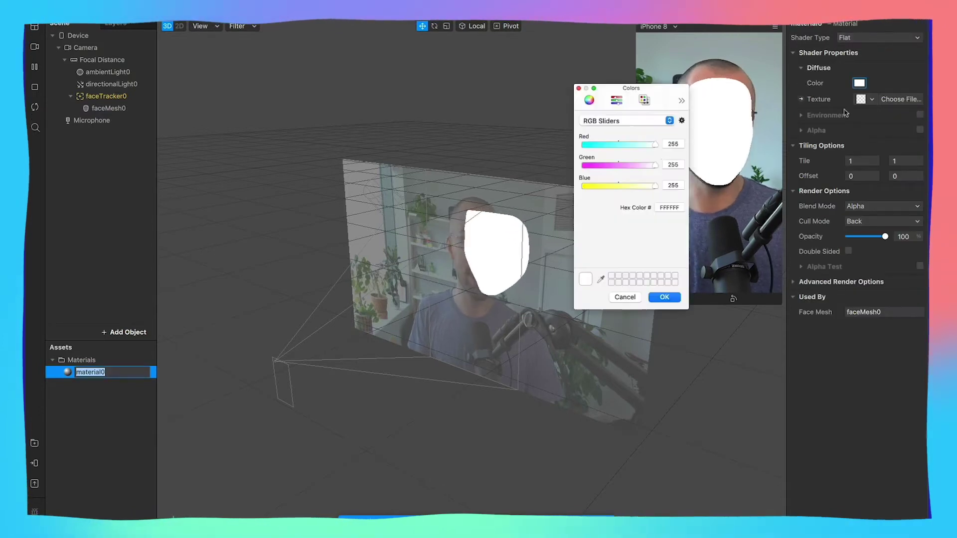
mouse_move(654, 165)
mouse_down()
mouse_move(612, 167)
mouse_move(664, 171)
mouse_up()
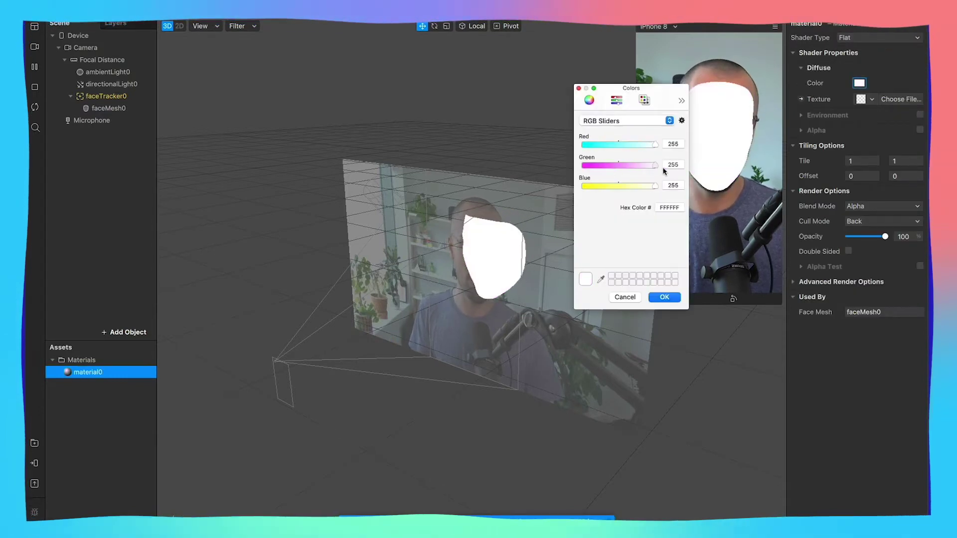
click(579, 88)
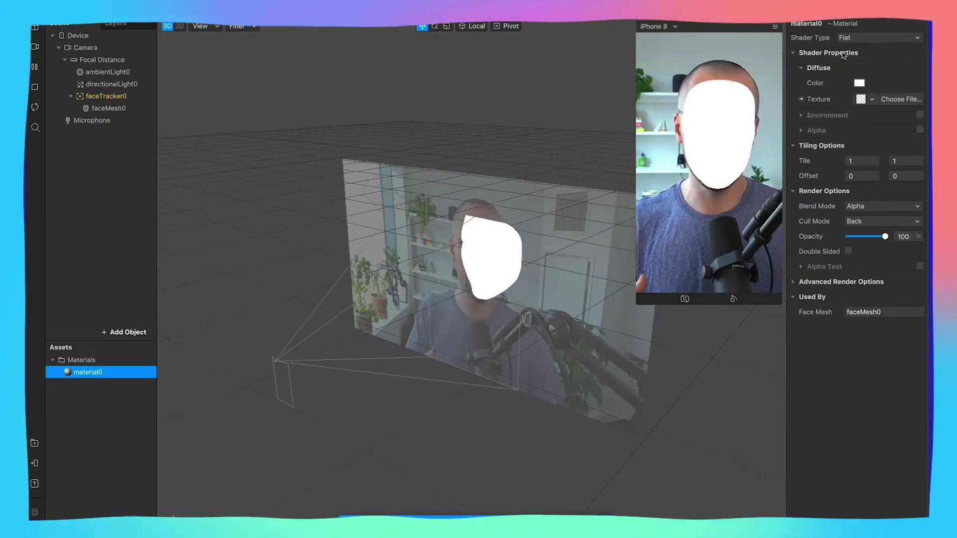
Change the preview from the live camera to the second real-time simulation video
click(34, 46)
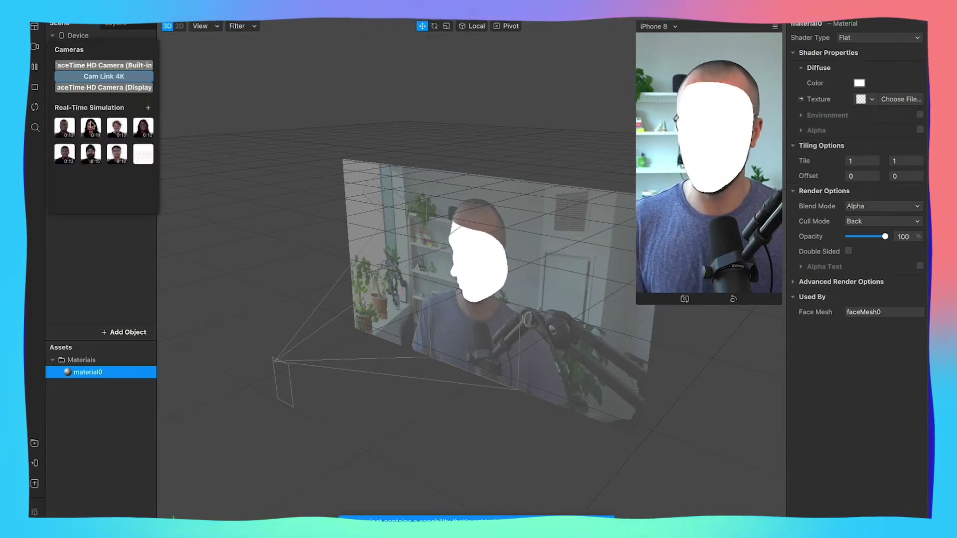
click(90, 127)
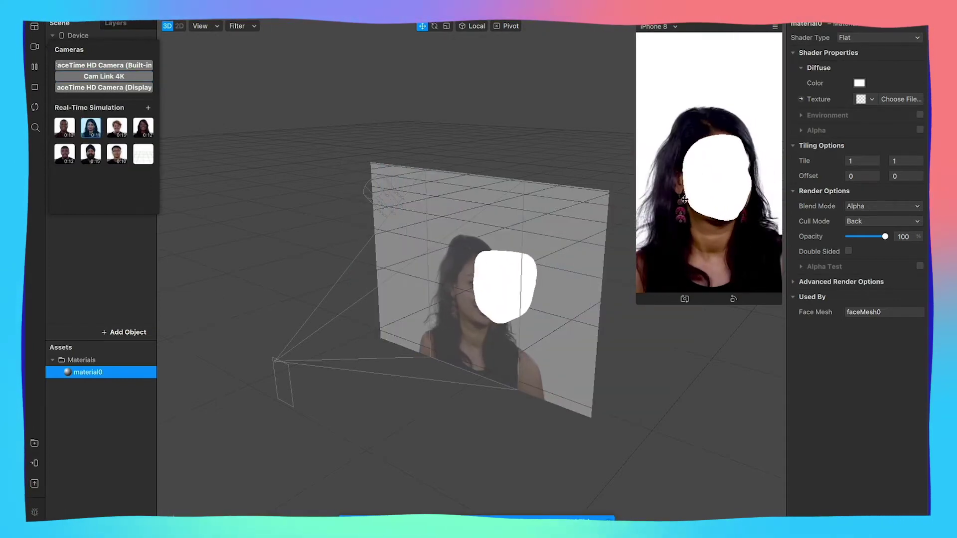
click(140, 256)
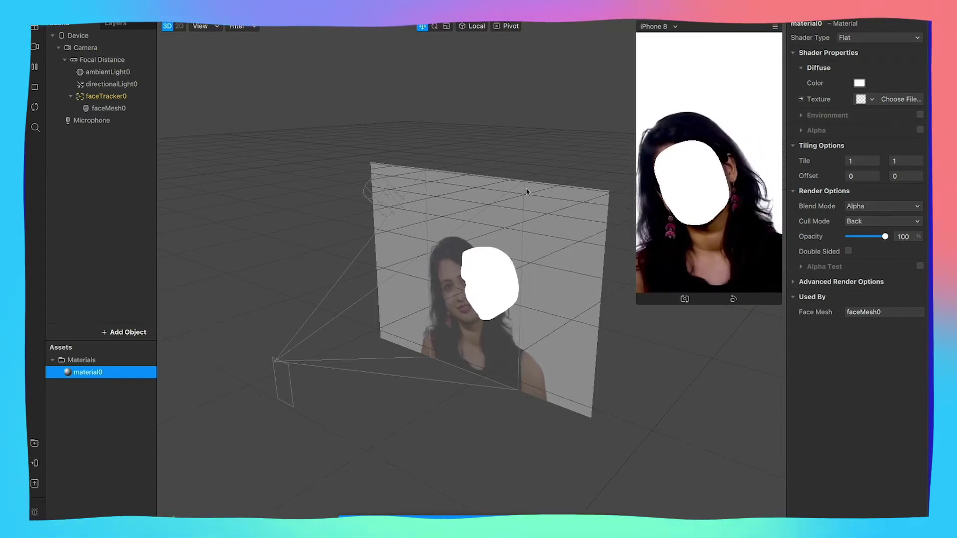
Review the face mesh's properties and those of its material, keeping the material's name
click(109, 108)
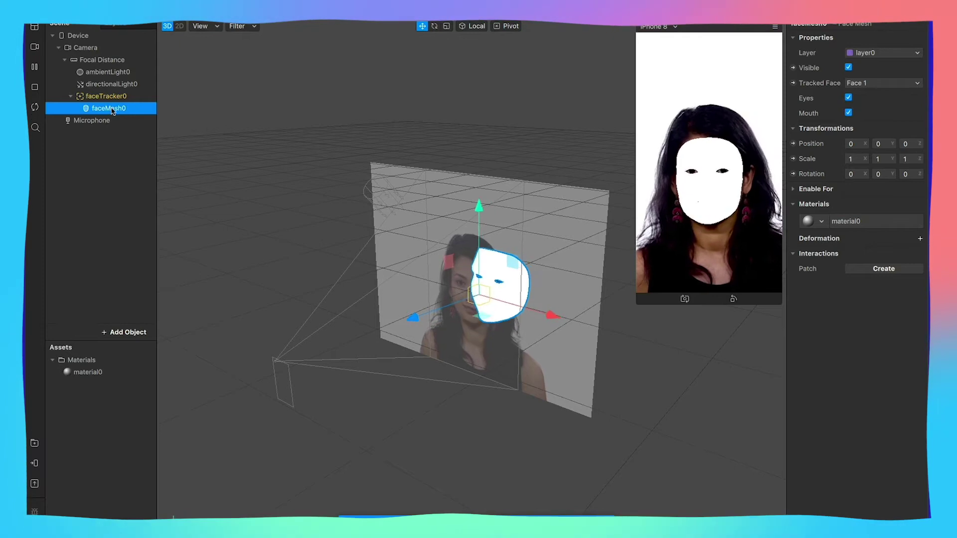
double_click(101, 373)
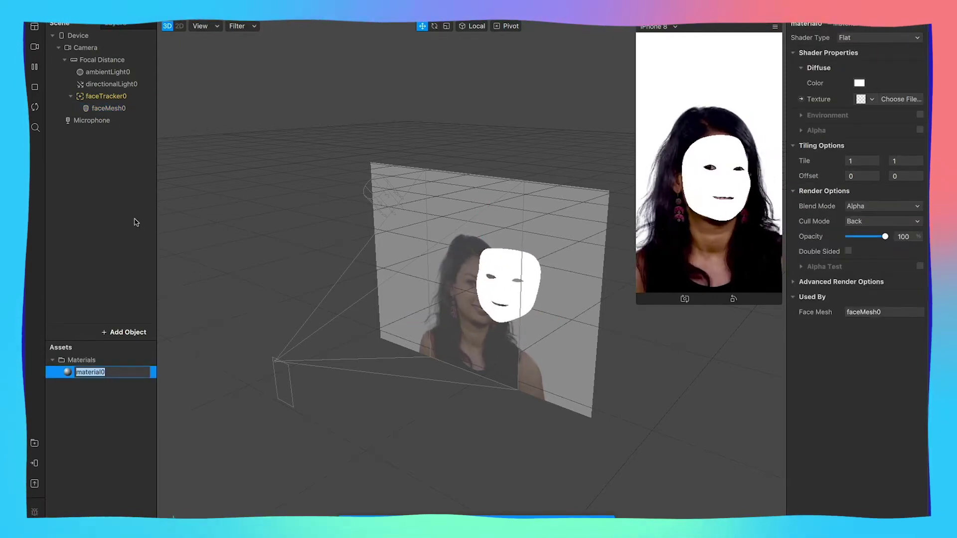
key(Return)
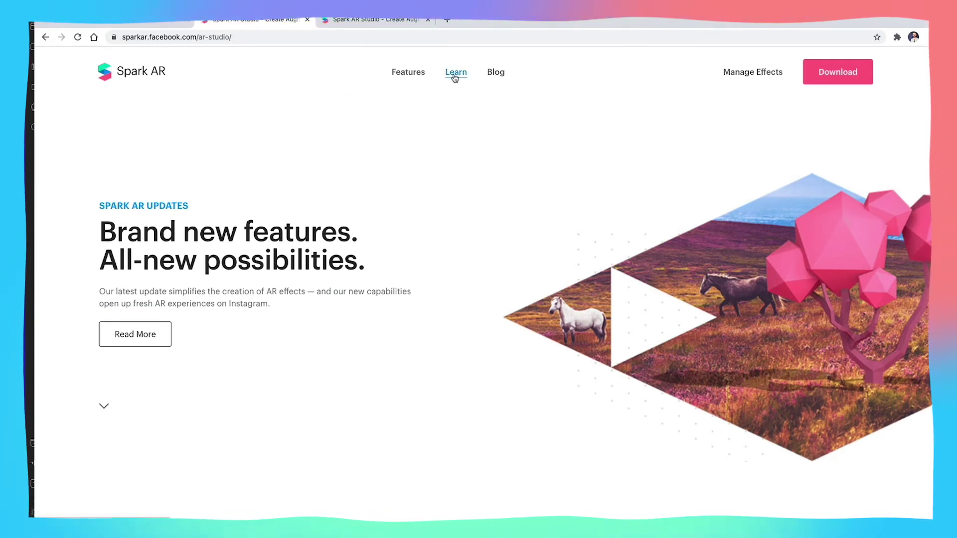
Look through Spark AR's Learn page in the browser and open the Textures folder inside the FaceAssets folder
scroll(399, 225, down, 12)
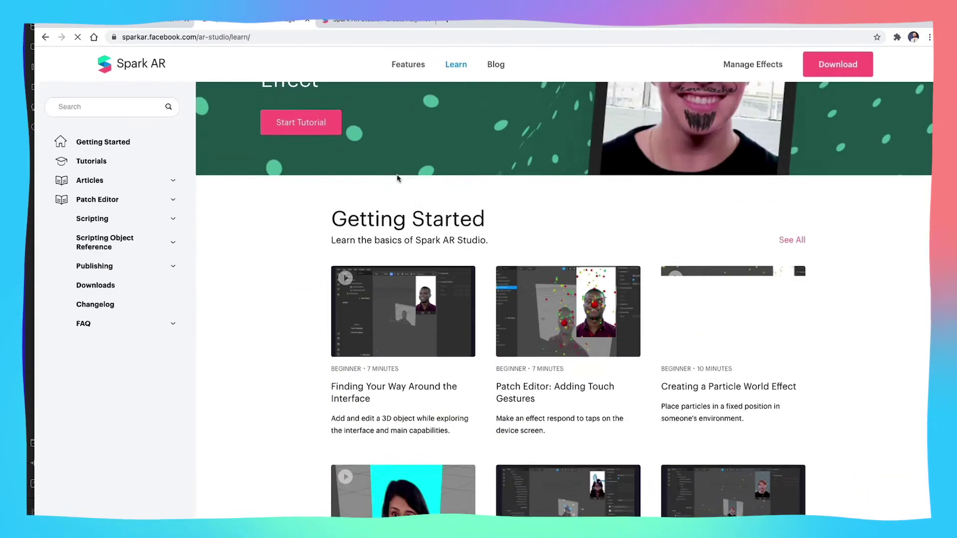
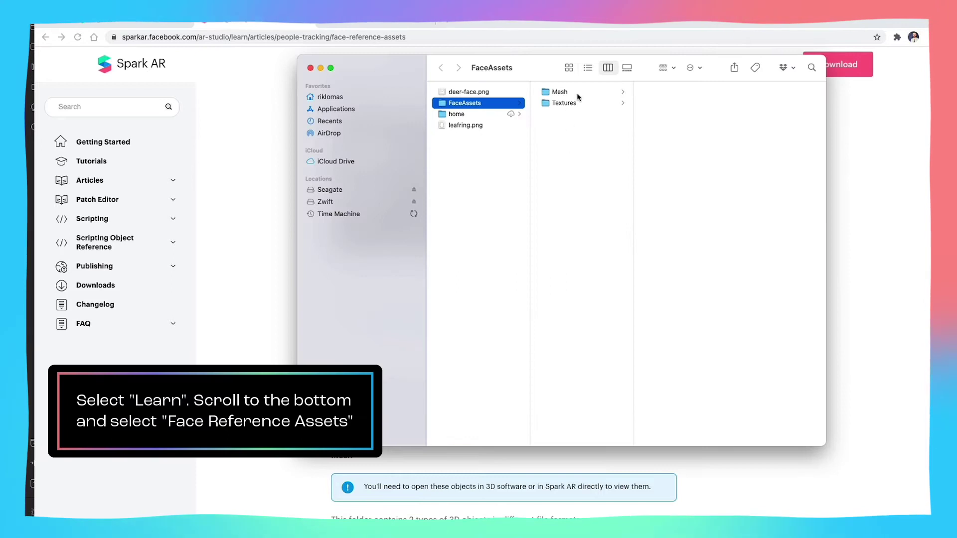
click(576, 103)
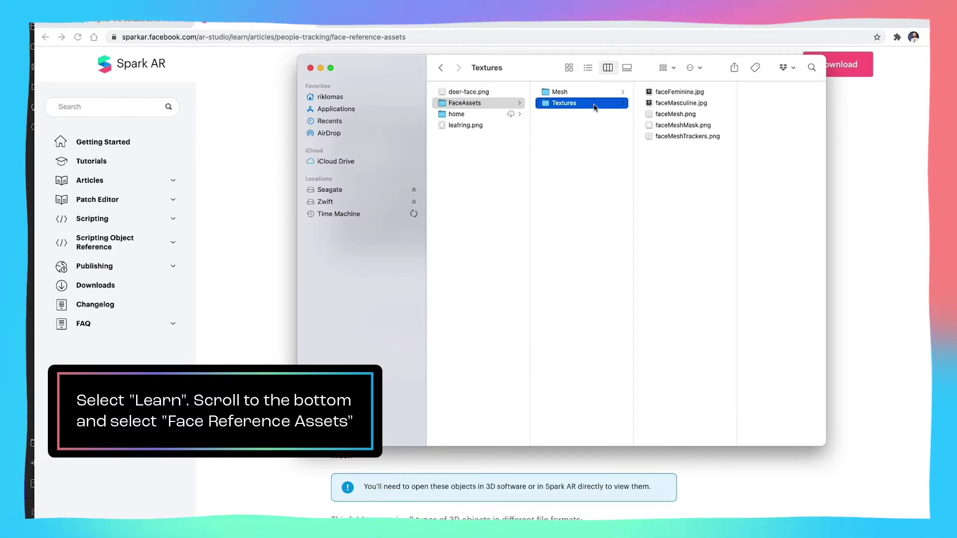
Examine the reference textures faceFeminine.jpg and faceMasculine.jpg, plus faceMesh.png, faceMeshMask.png and faceMeshTrackers.png, in the Textures folder
click(653, 92)
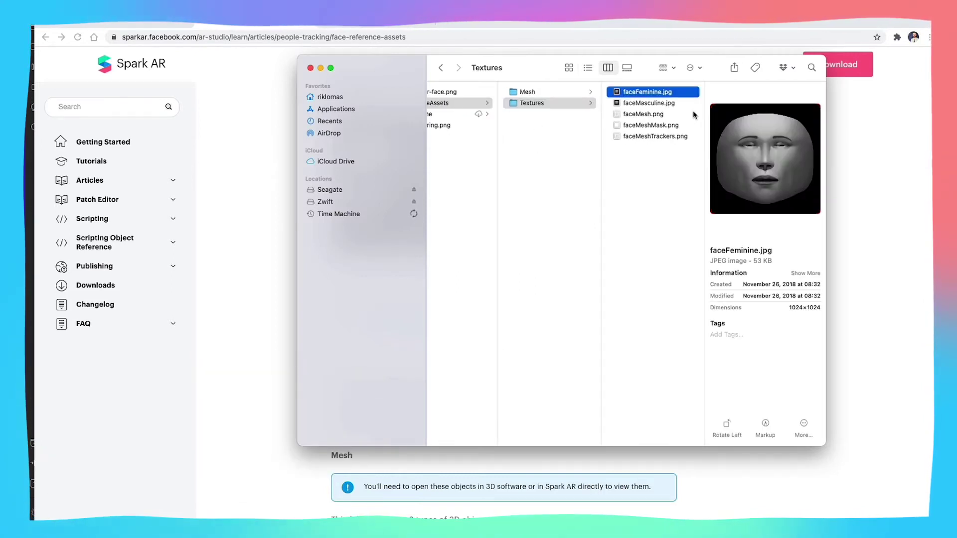
key(Down)
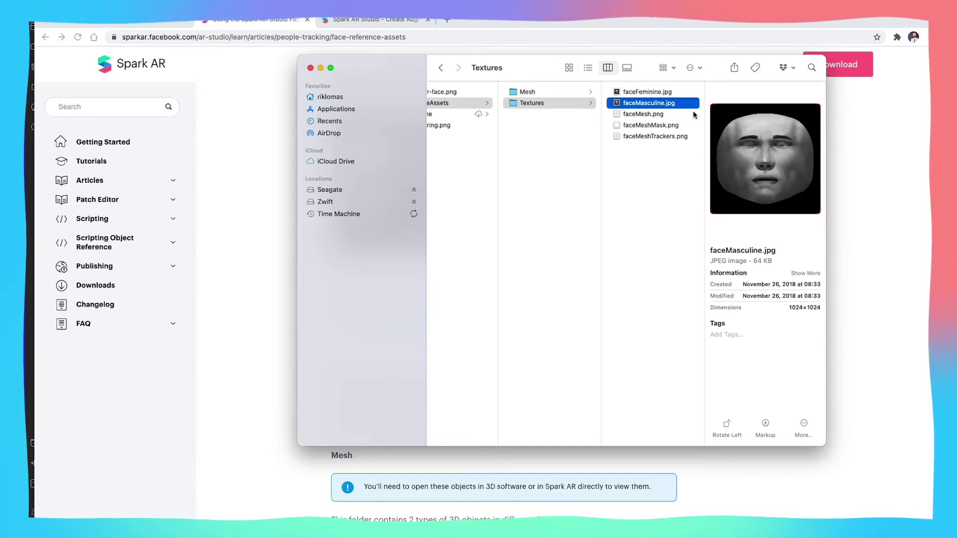
key(space)
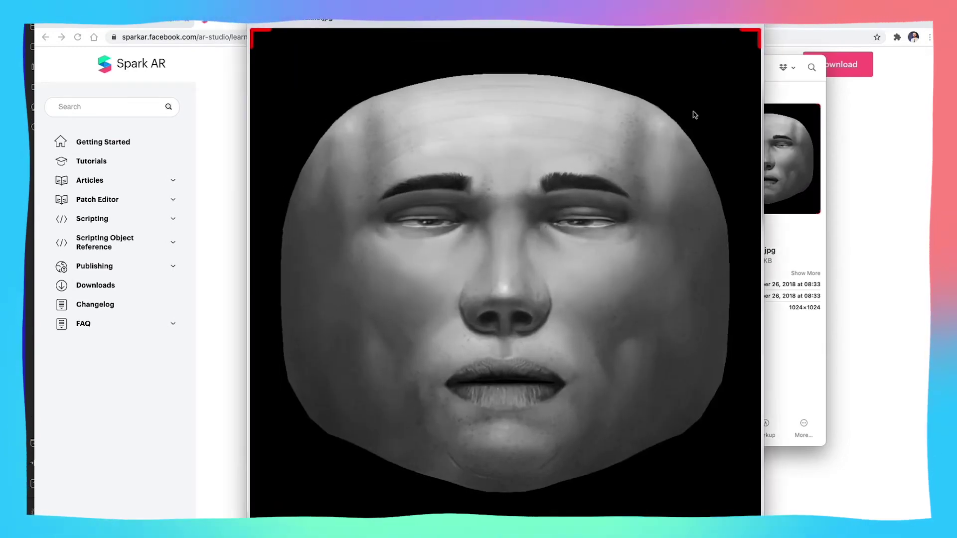
key(space)
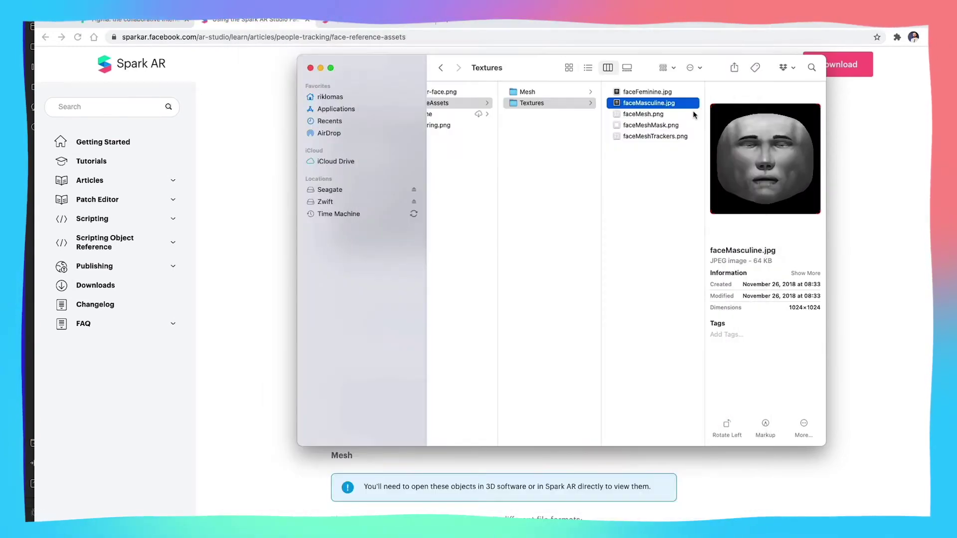
key(Down)
key(space)
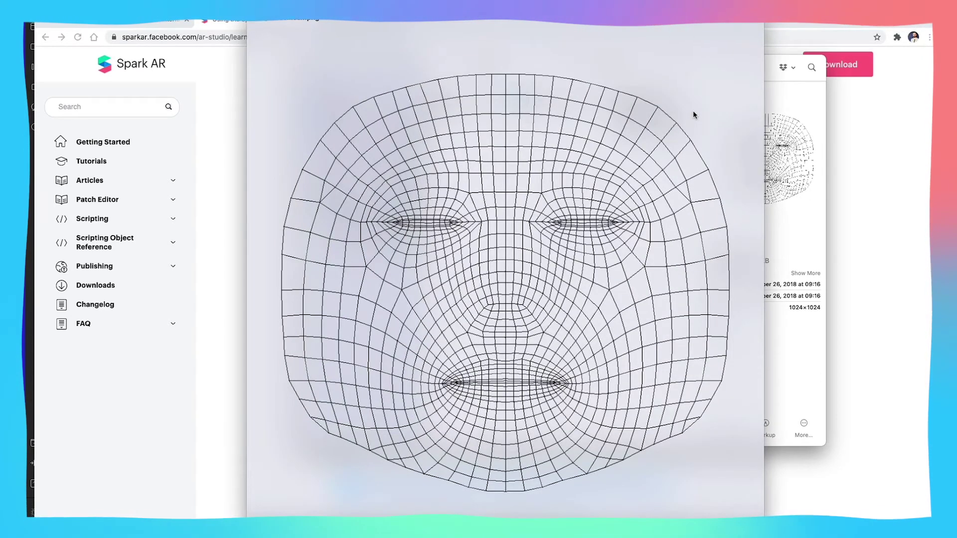
key(space)
key(Down)
key(space)
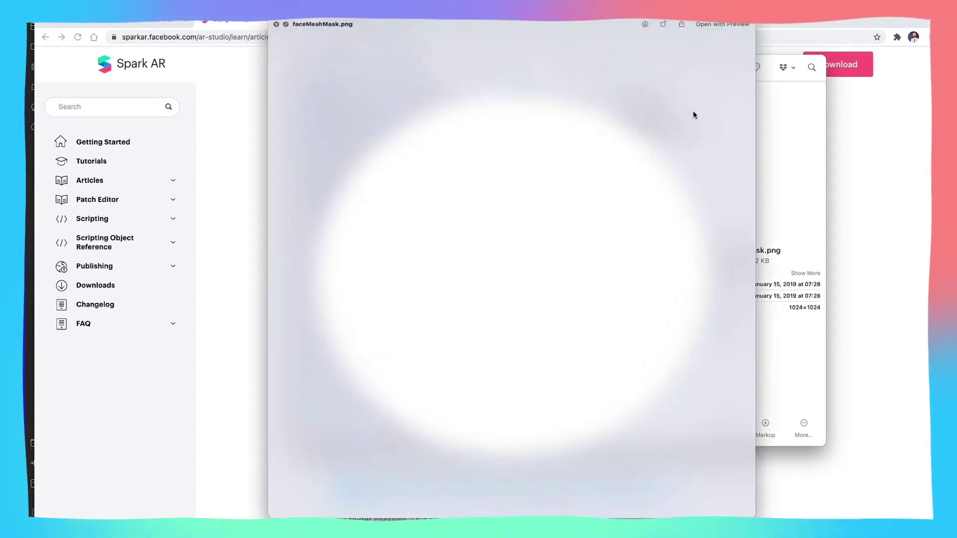
key(space)
key(Down)
key(space)
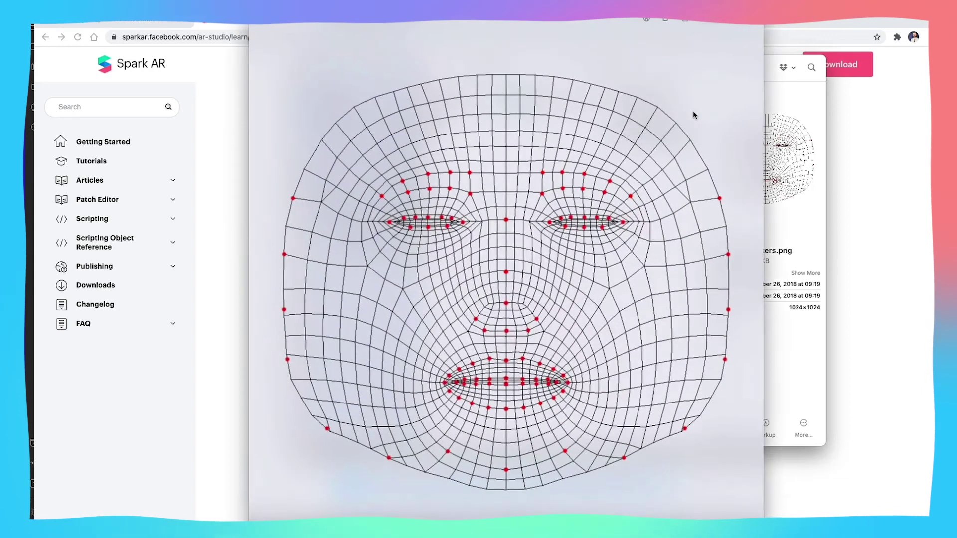
key(space)
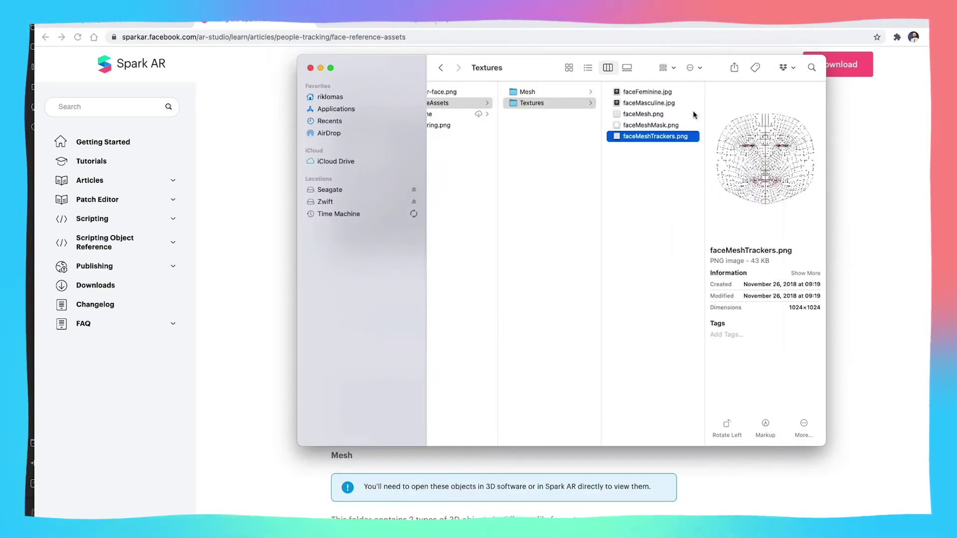
Select faceMesh.png in the Textures folder, switch to Figma and delete the red scribble from Frame 1
click(642, 115)
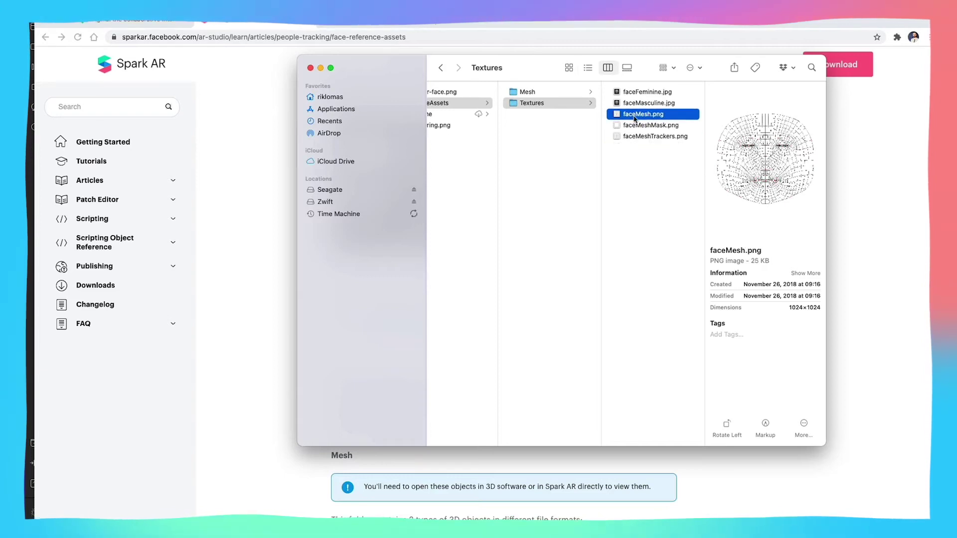
click(640, 116)
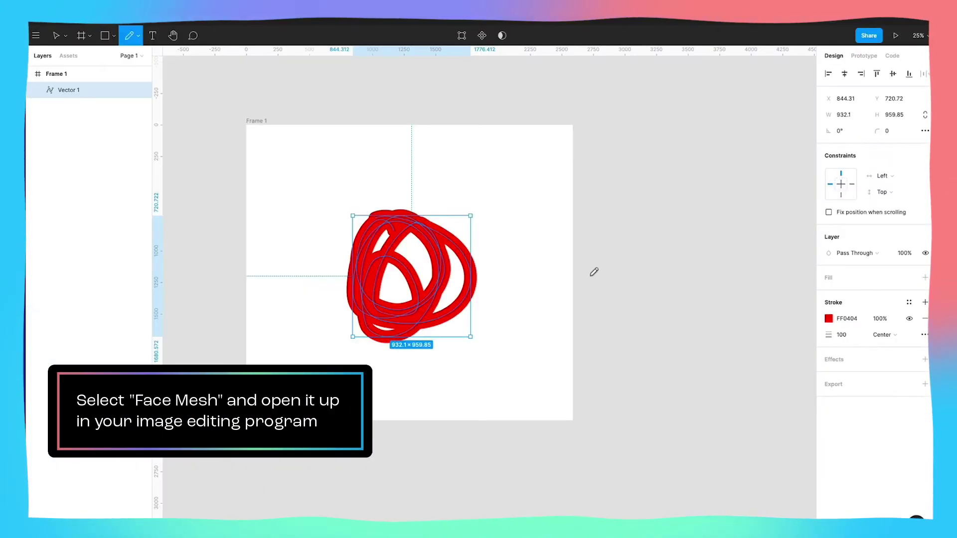
key(Escape)
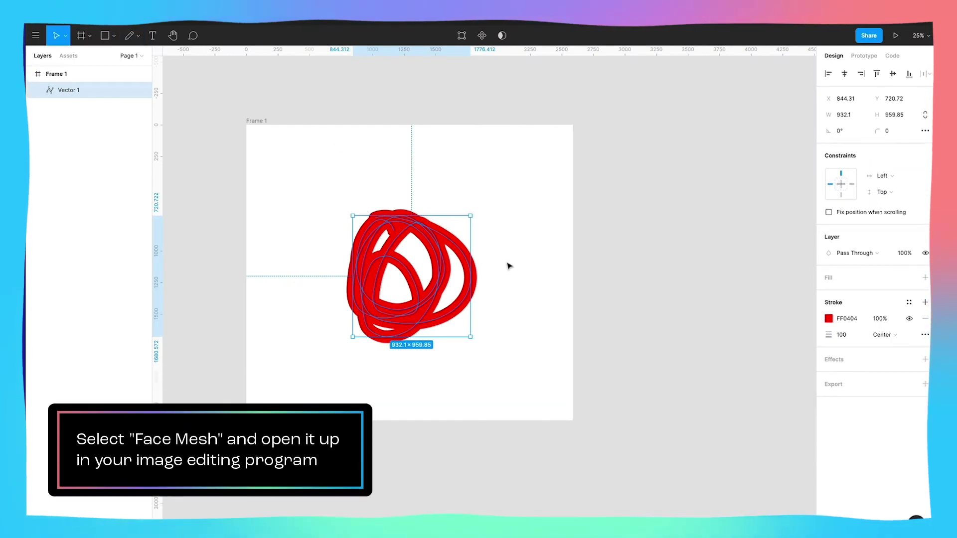
key(Delete)
Place faceMesh.png from the Textures folder inside Frame 1 at about X 740, Y 520
click(12, 46)
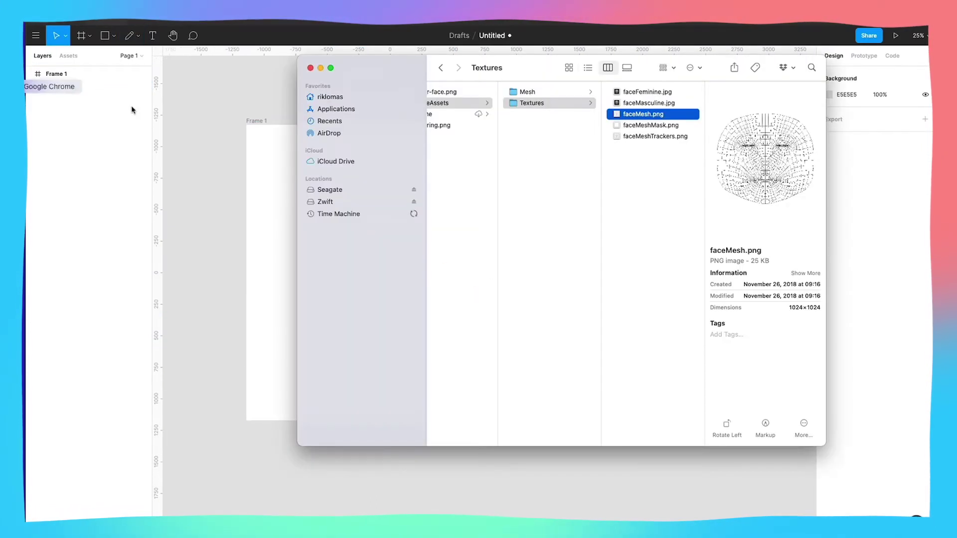
drag(643, 114, 277, 205)
click(267, 240)
drag(267, 240, 394, 286)
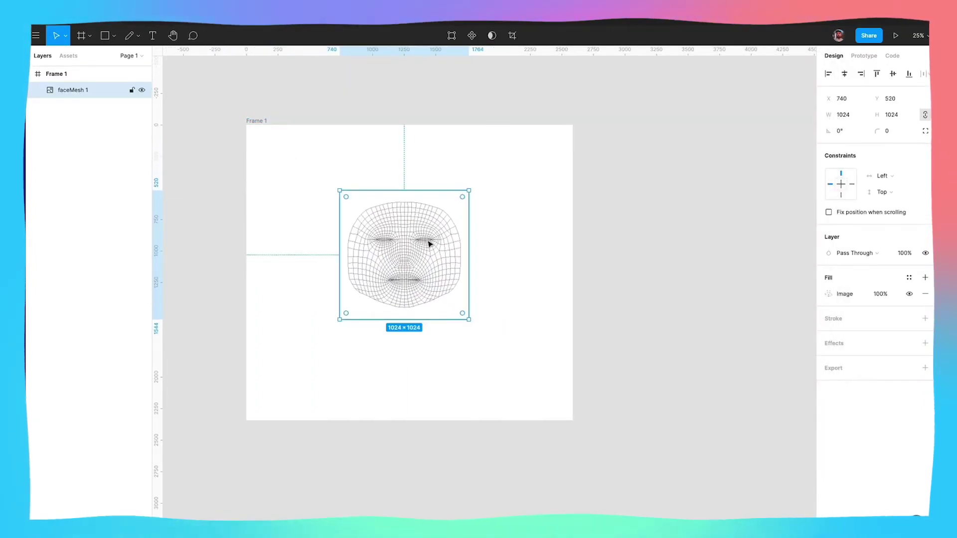
Resize Frame 1 to fit the 1024 × 1024 faceMesh image it contains
click(257, 121)
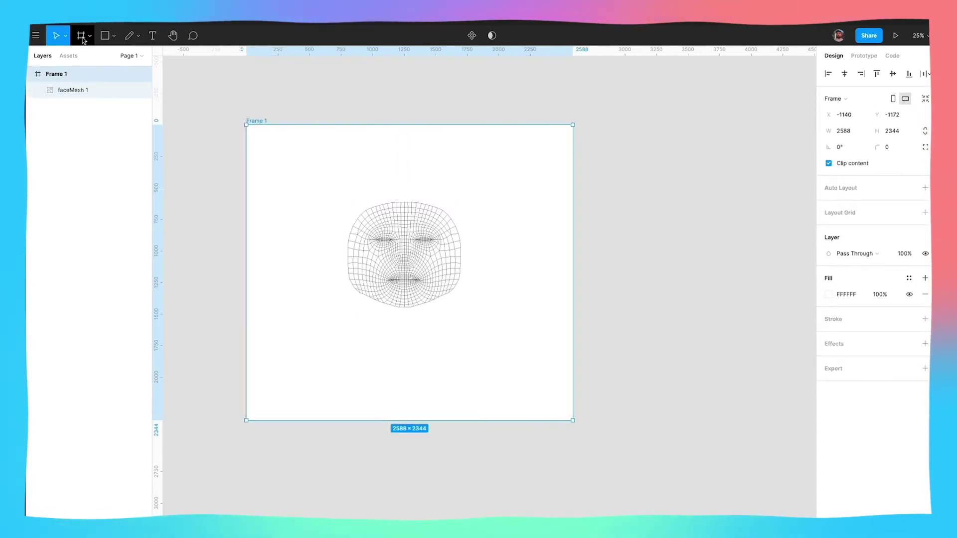
click(925, 99)
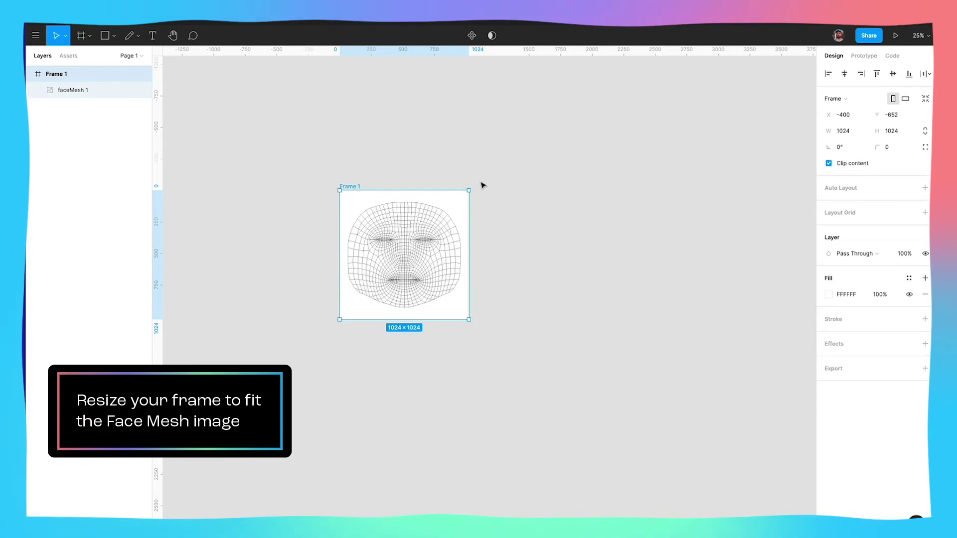
key(ctrl+equal)
scroll(483, 185, left, 5)
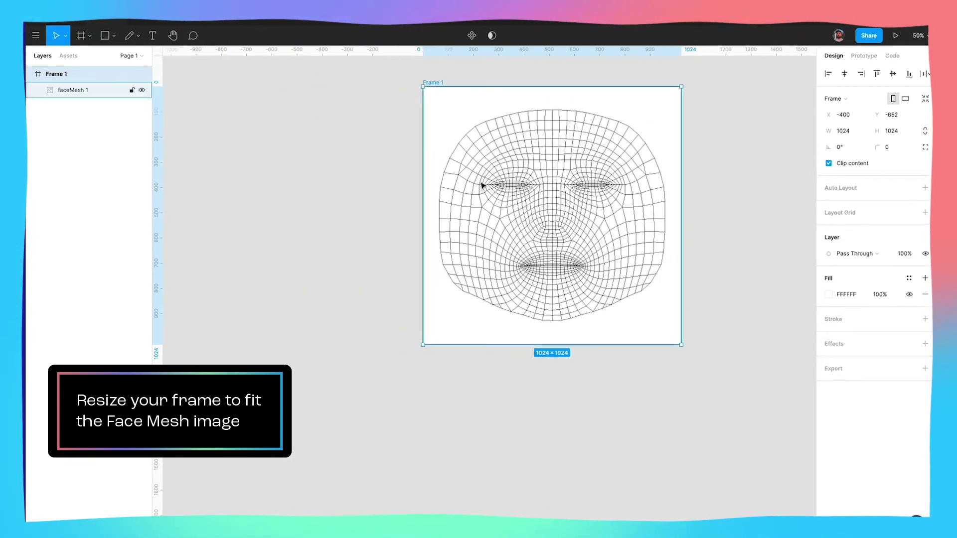
scroll(482, 186, right, 3)
scroll(481, 185, up, 2)
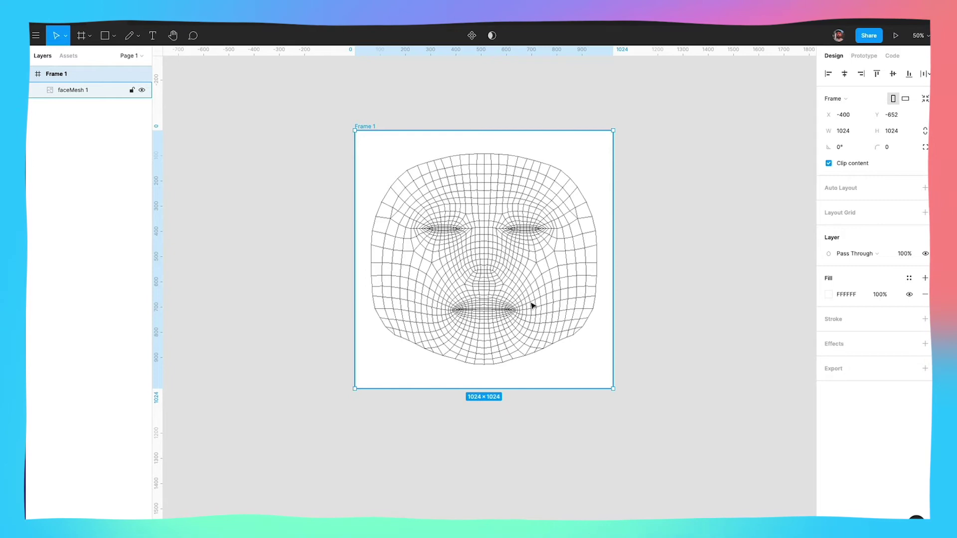
Draw freehand circles around both eyes, a two-part moustache above the mouth and a small goatee on the chin with the Pencil tool
click(334, 321)
click(129, 35)
mouse_move(449, 201)
mouse_down()
mouse_move(430, 202)
mouse_move(431, 254)
mouse_move(482, 220)
mouse_move(417, 216)
mouse_move(448, 248)
mouse_move(450, 200)
mouse_move(405, 244)
mouse_move(496, 232)
mouse_move(425, 190)
mouse_move(429, 277)
mouse_up()
mouse_move(524, 252)
mouse_down()
mouse_move(482, 223)
mouse_move(543, 249)
mouse_move(523, 185)
mouse_move(481, 256)
mouse_move(561, 229)
mouse_move(507, 194)
mouse_move(488, 257)
mouse_up()
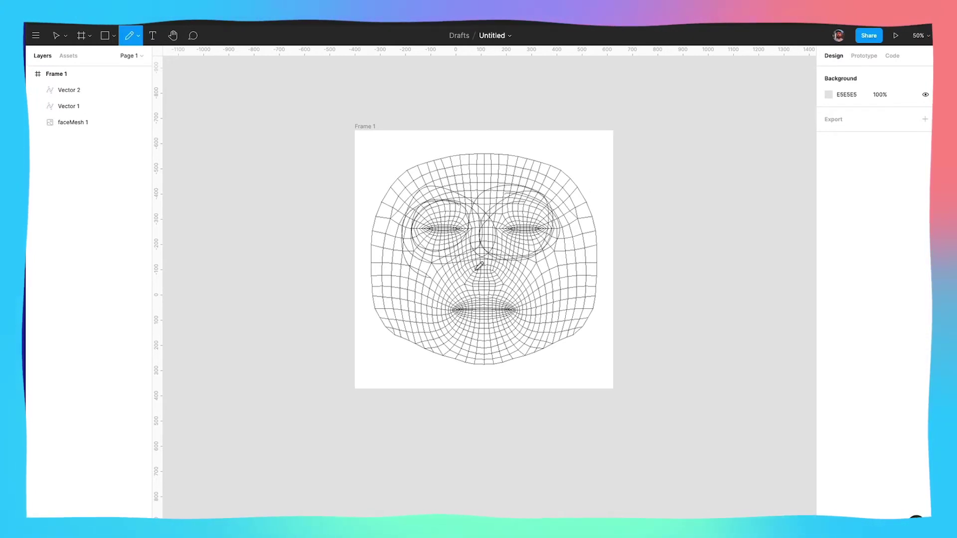
mouse_move(421, 302)
mouse_down()
mouse_move(482, 286)
mouse_move(417, 305)
mouse_move(469, 289)
mouse_move(424, 307)
mouse_move(491, 289)
mouse_move(534, 303)
mouse_up()
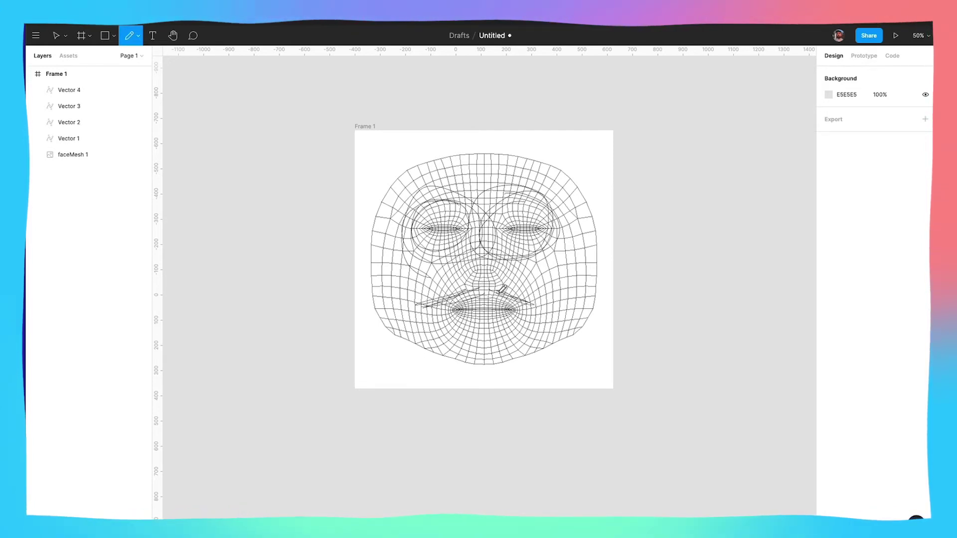
mouse_move(477, 332)
mouse_down()
mouse_move(488, 351)
mouse_move(501, 332)
mouse_up()
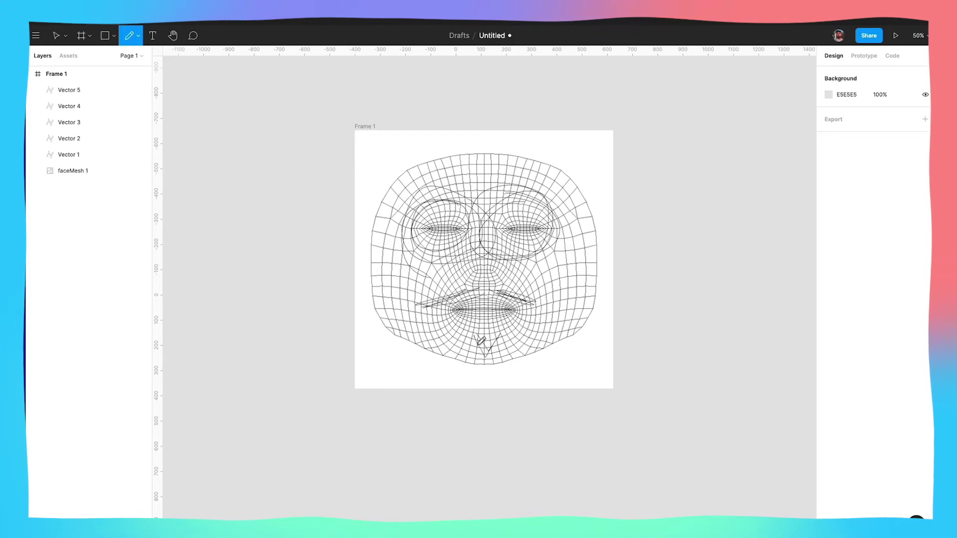
Select all five drawn vectors, Vector 1 to Vector 5, and change their stroke color to red FF0404
click(92, 154)
shift+click(90, 91)
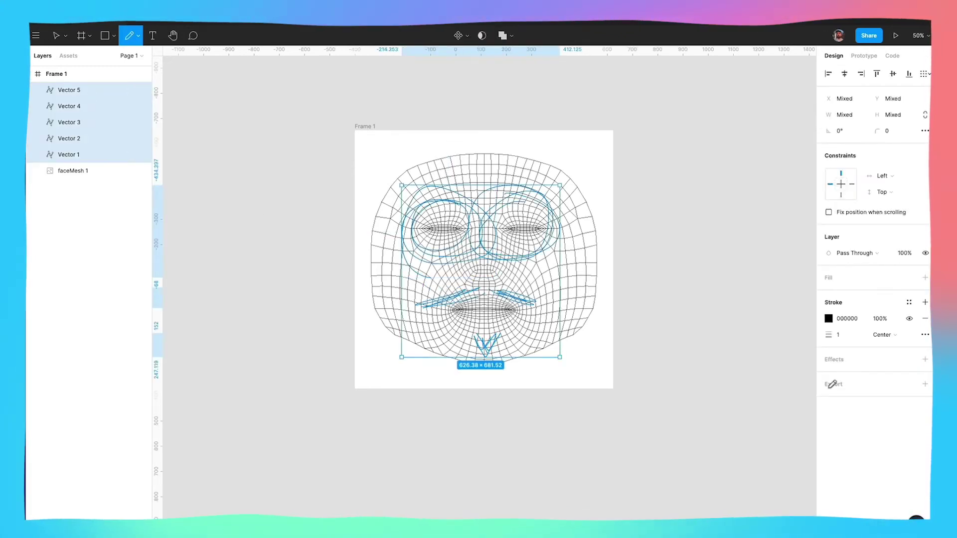
click(828, 319)
drag(812, 359, 816, 352)
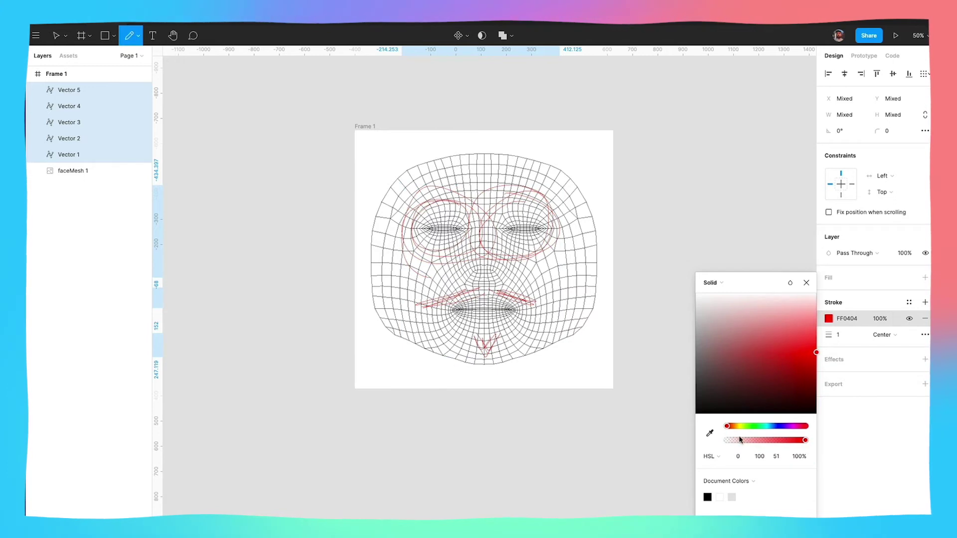
Thicken the strokes of the five selected vectors, trying a width of 10 before setting 15, and deselect them
click(851, 335)
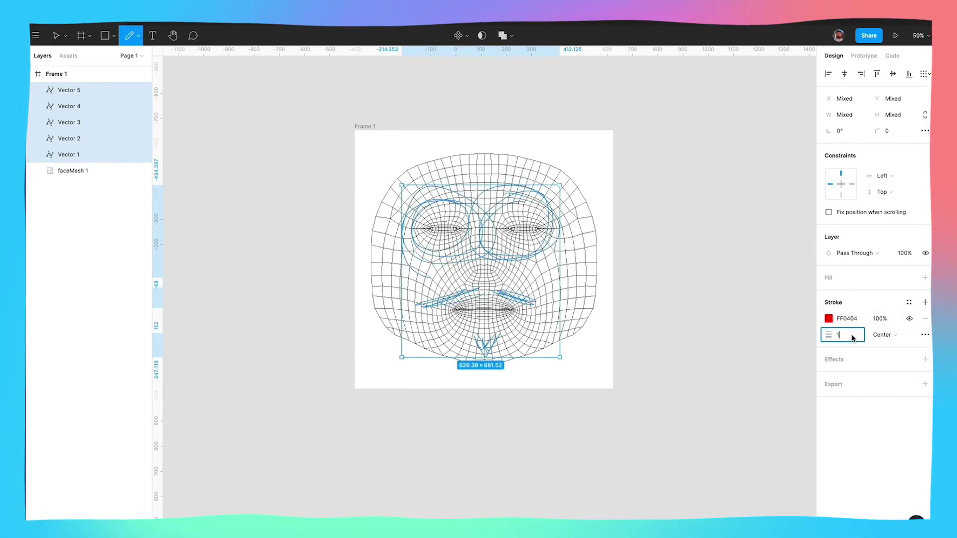
text(10)
key(Return)
text(15)
key(Return)
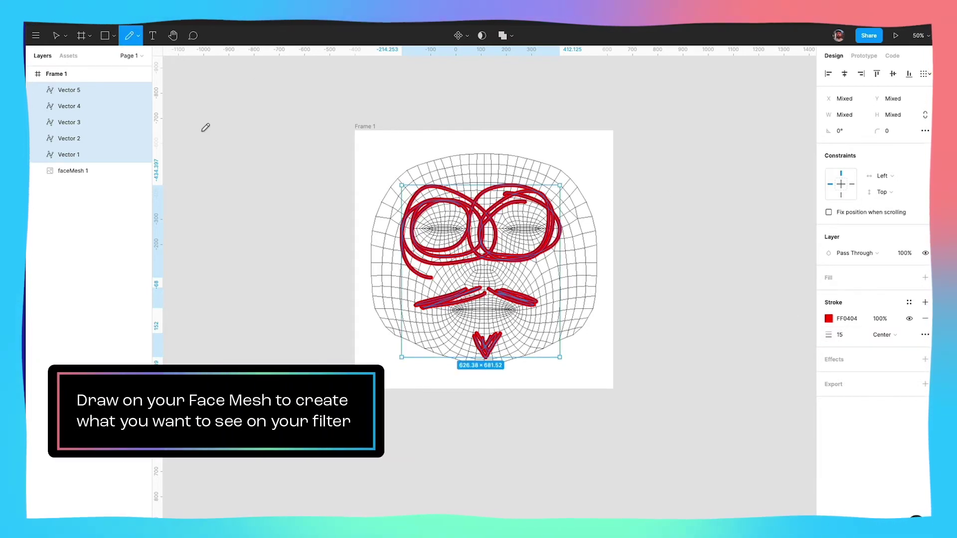
key(v)
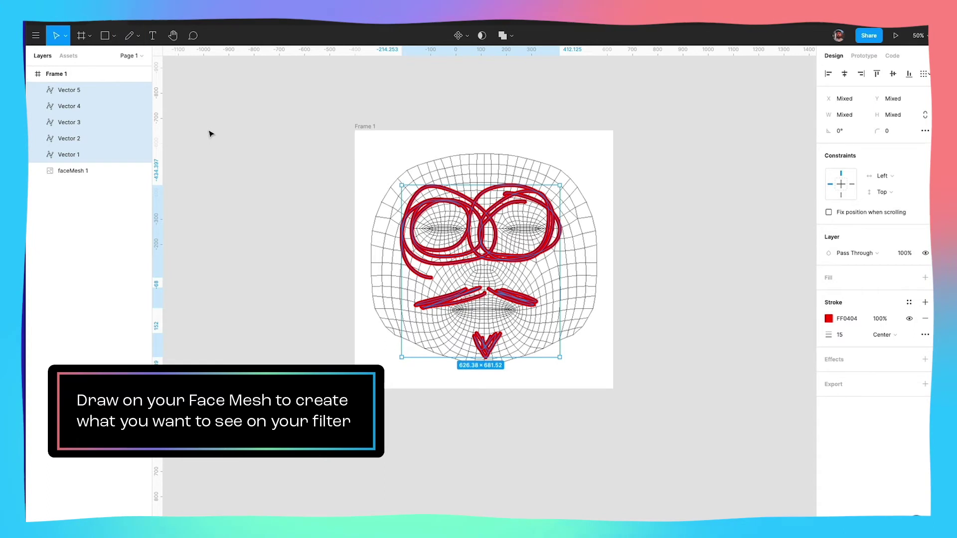
click(80, 224)
Rename Frame 1 as sketch and hide its faceMesh 1 layer
click(58, 75)
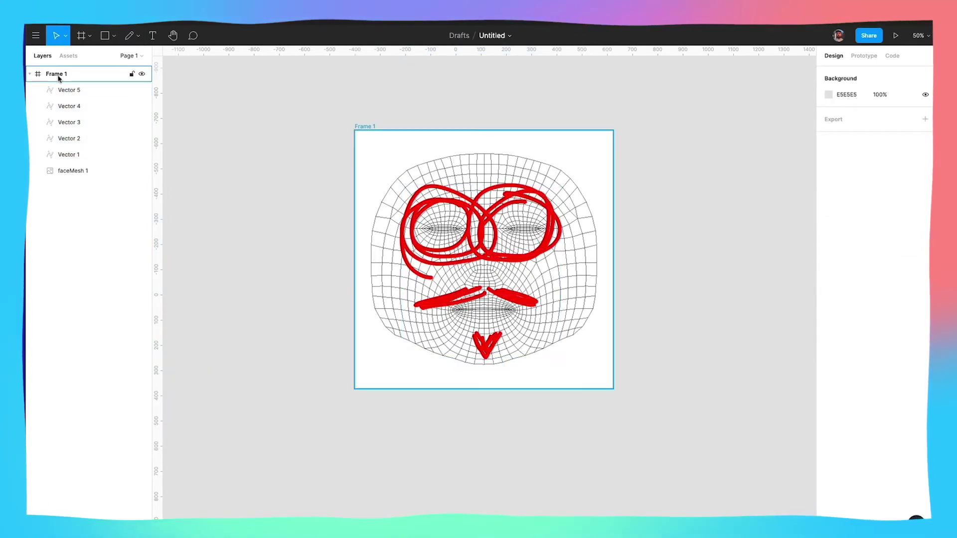
double_click(62, 77)
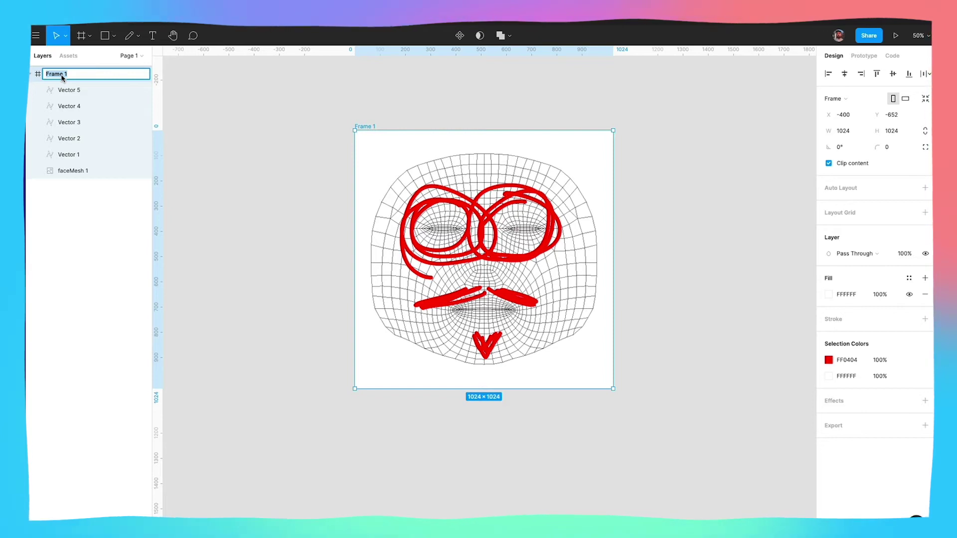
text(sketch)
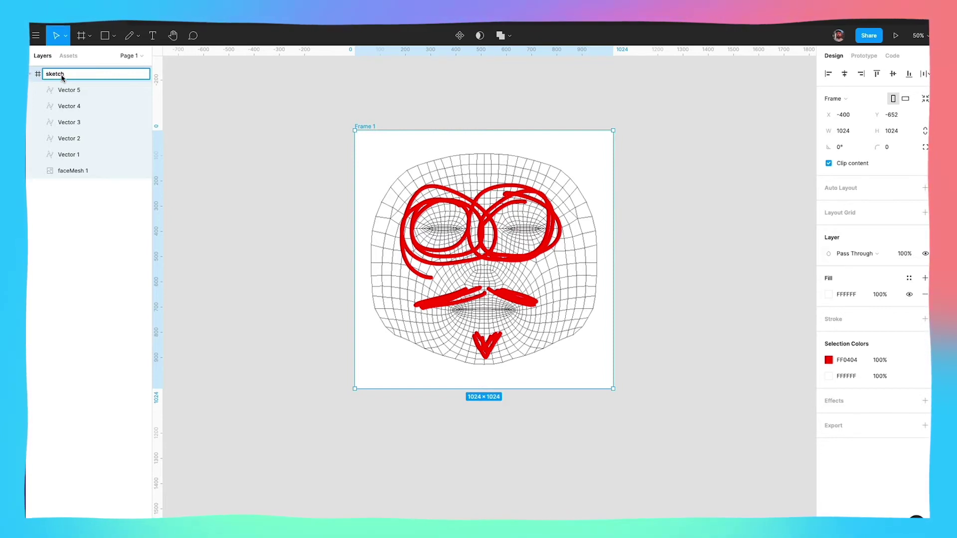
key(Return)
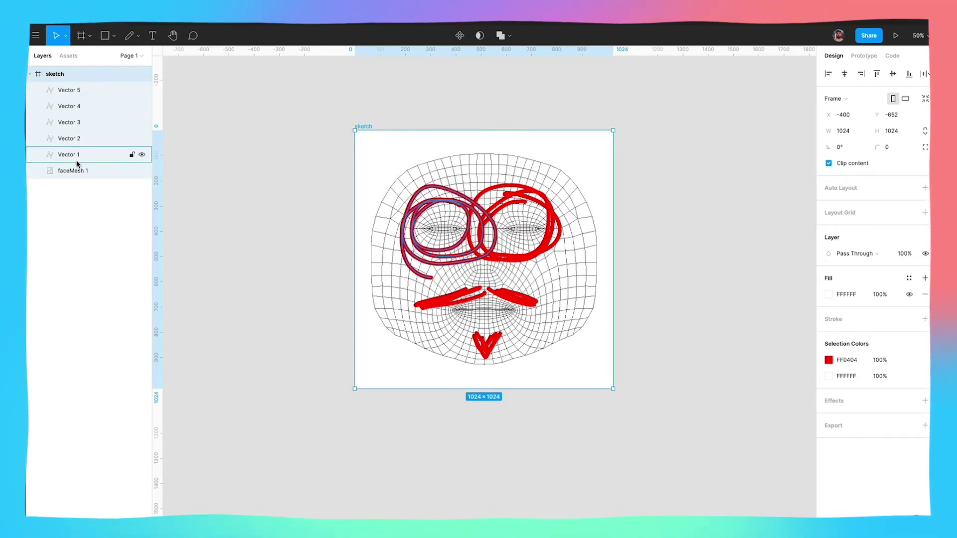
click(142, 171)
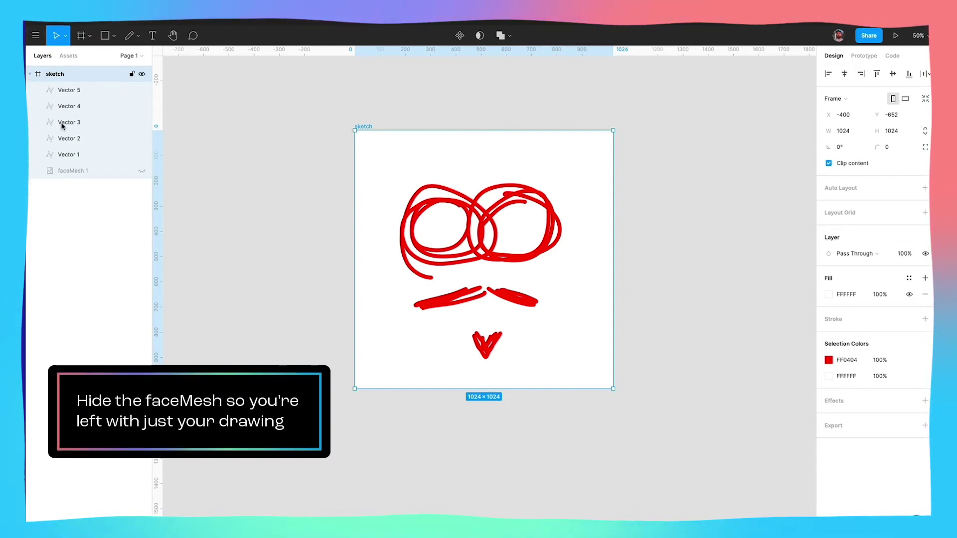
Export the sketch frame as a 1x PNG without its white fill, saving it as sketch.png on the Desktop
click(924, 425)
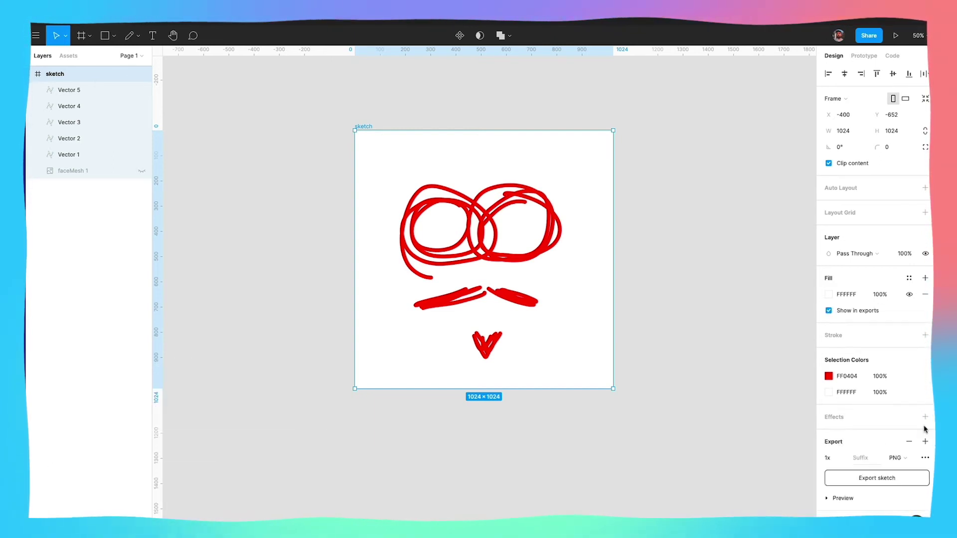
click(829, 311)
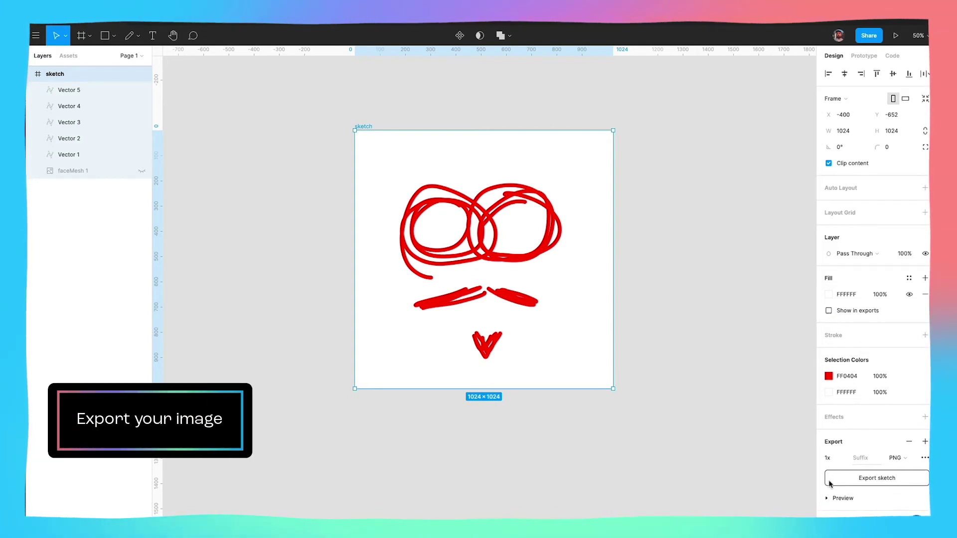
click(886, 480)
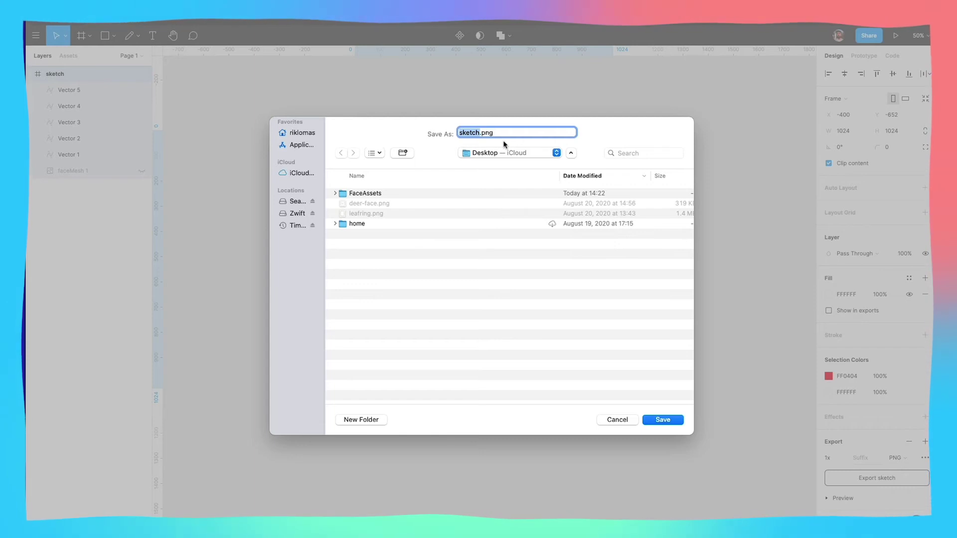
key(Return)
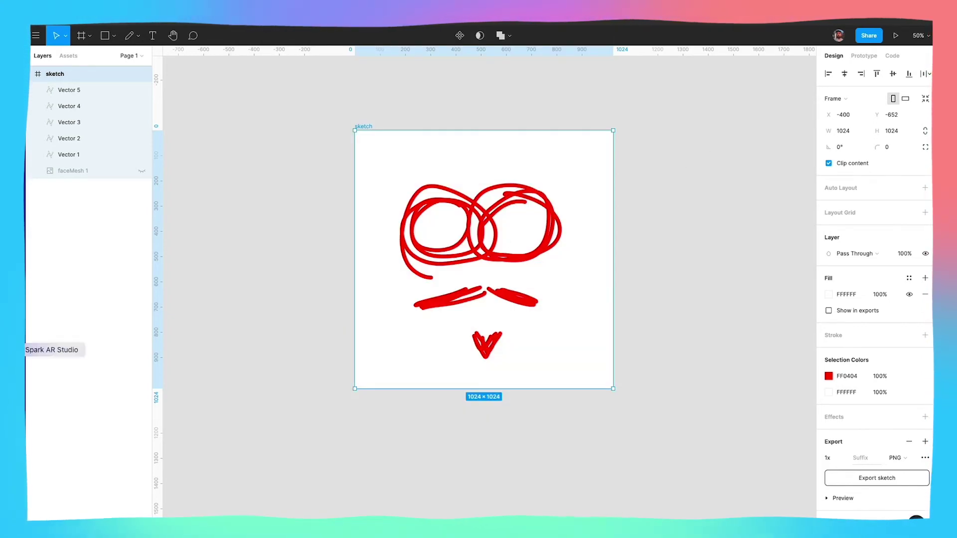
Switch to Spark AR Studio, import sketch.png into the assets and assign it as material0's diffuse texture
click(22, 351)
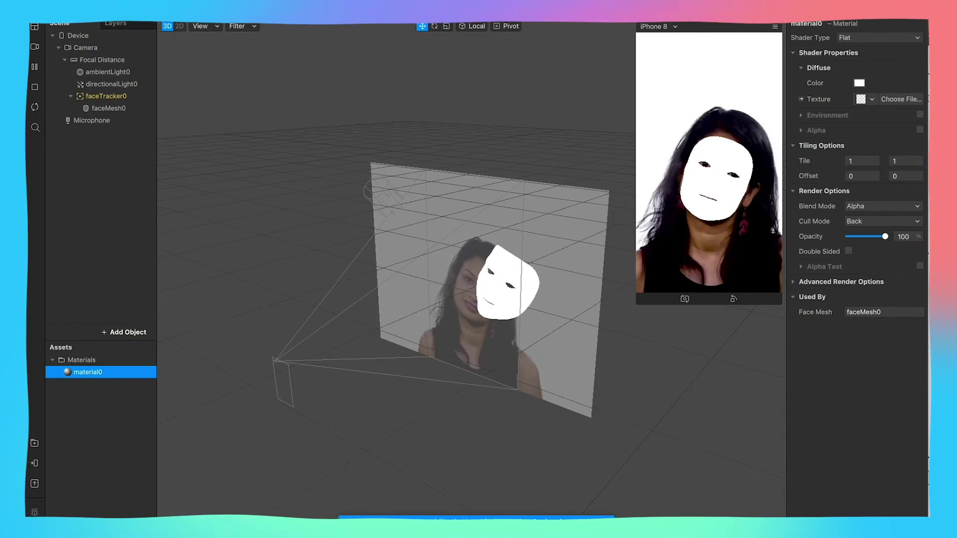
drag(548, 319, 109, 419)
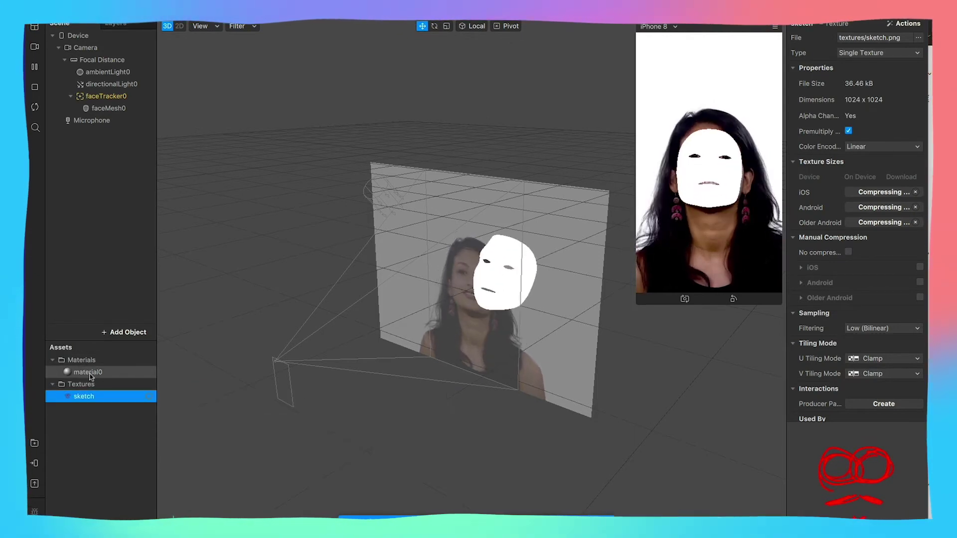
click(89, 373)
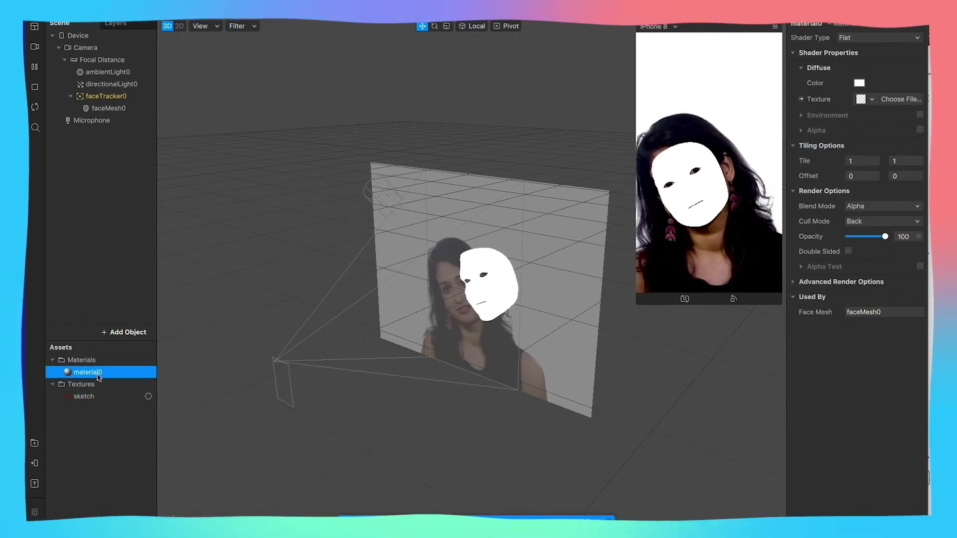
click(871, 100)
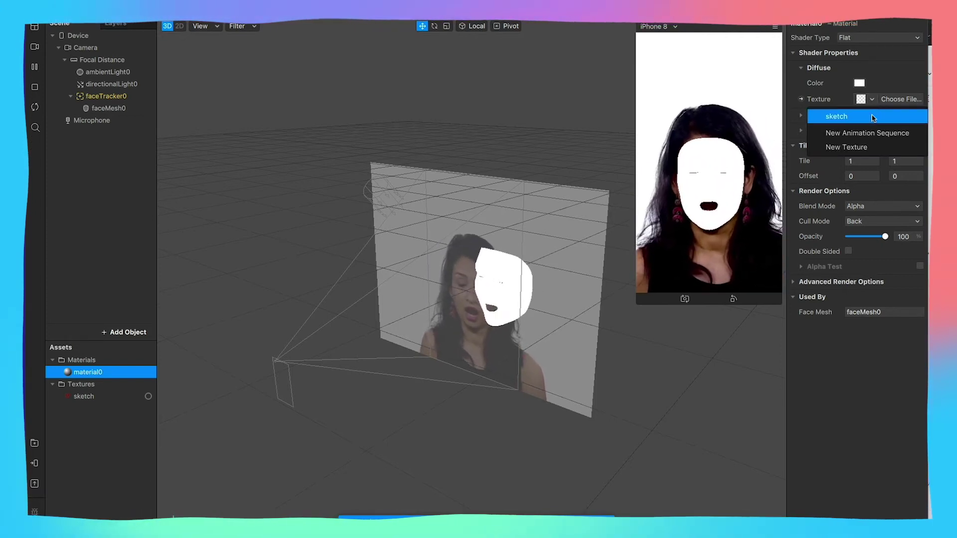
click(873, 117)
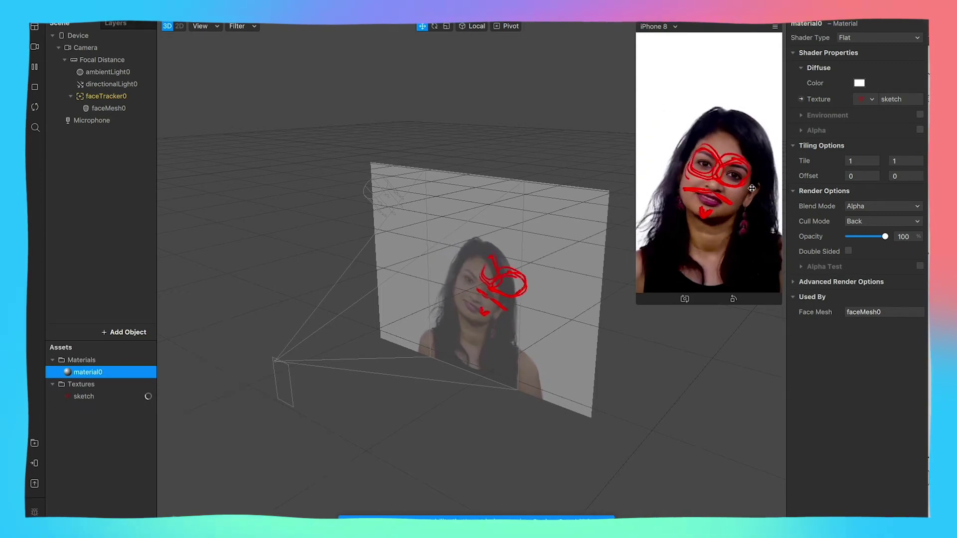
Try the Standard shader type on material0, keeping the material's name
click(866, 37)
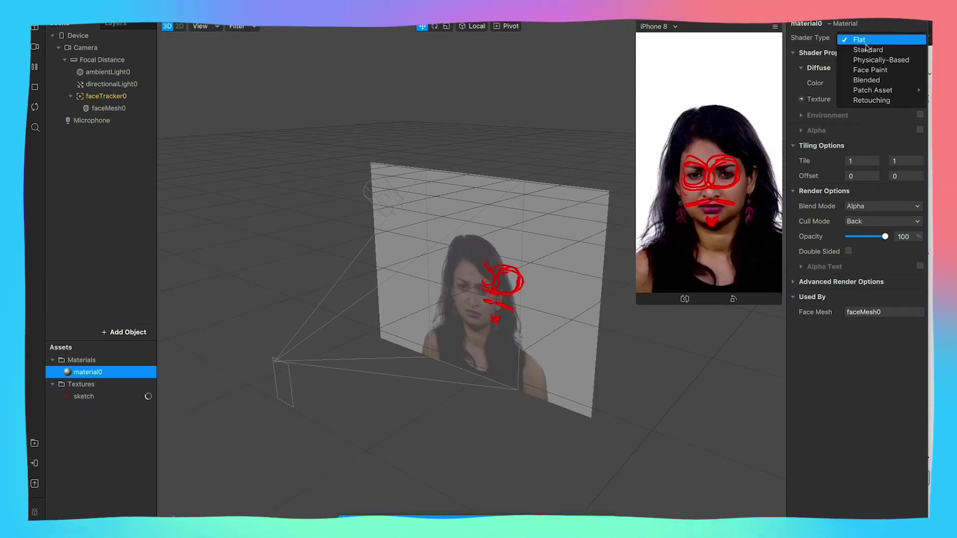
click(867, 50)
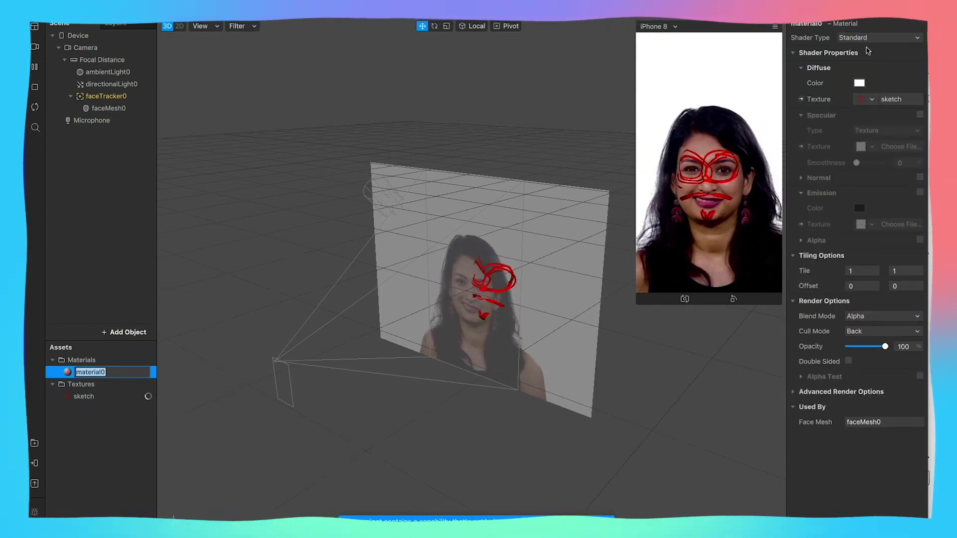
click(740, 179)
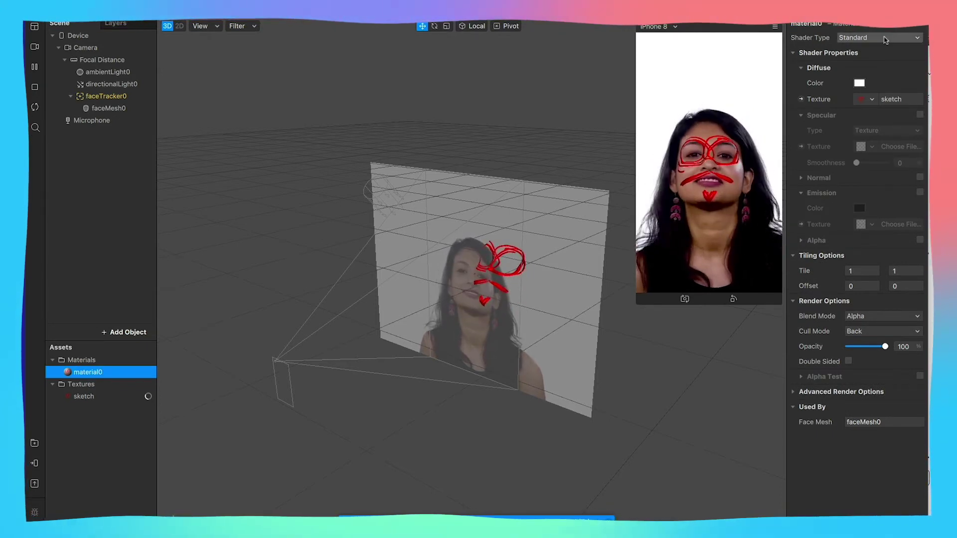
Set material0's shader type to Face Paint
click(865, 38)
click(877, 71)
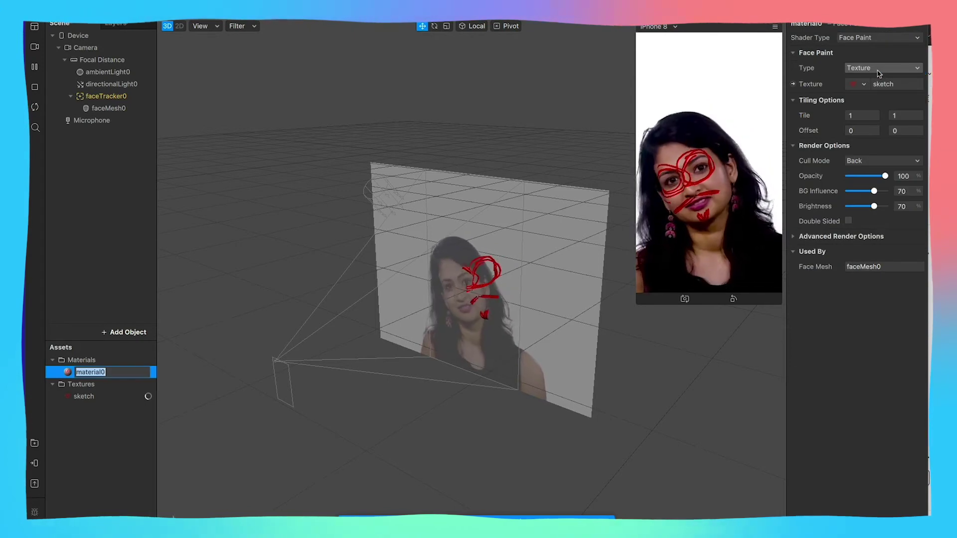
Switch the preview from the simulation video to the live Cam Link 4K camera
click(710, 227)
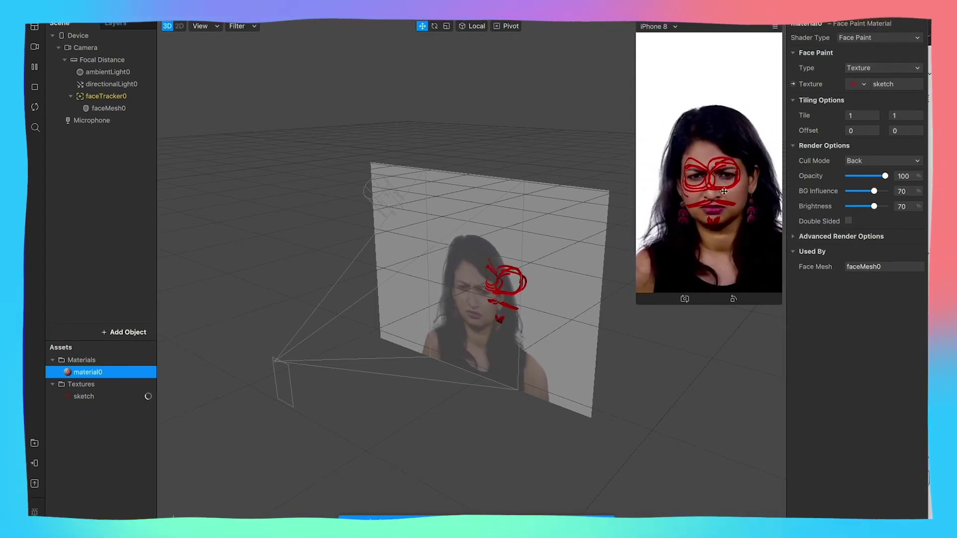
click(35, 47)
click(89, 79)
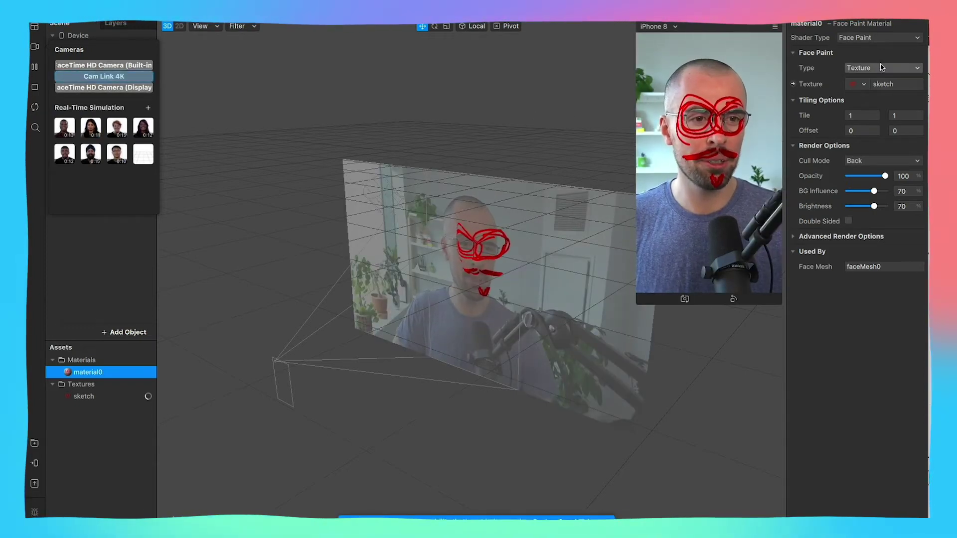
Set material0's shader type to Flat, keeping the material's name
click(861, 39)
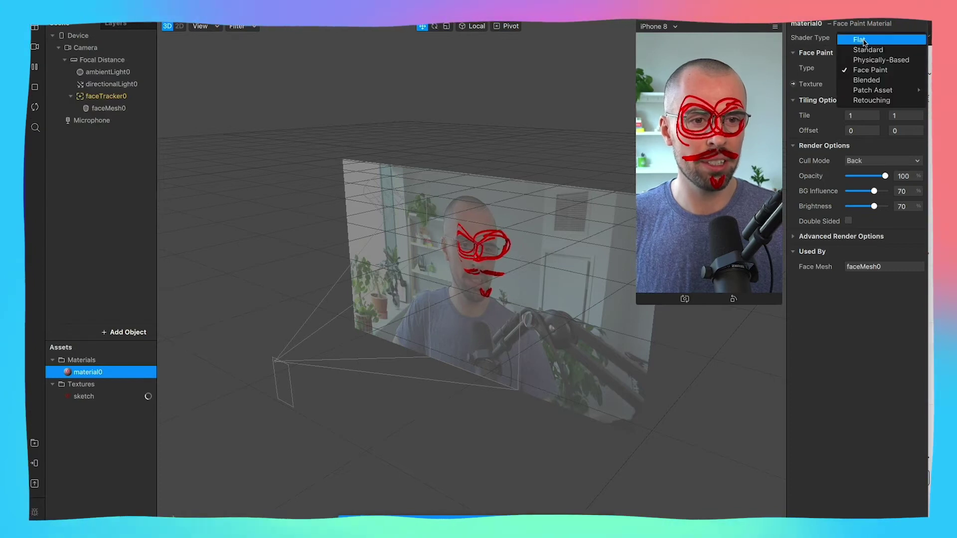
click(864, 40)
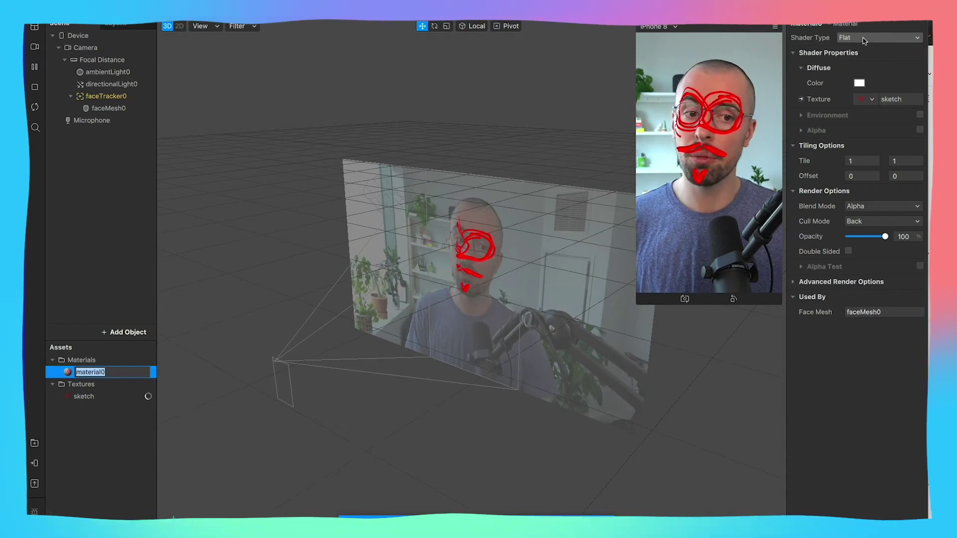
click(664, 53)
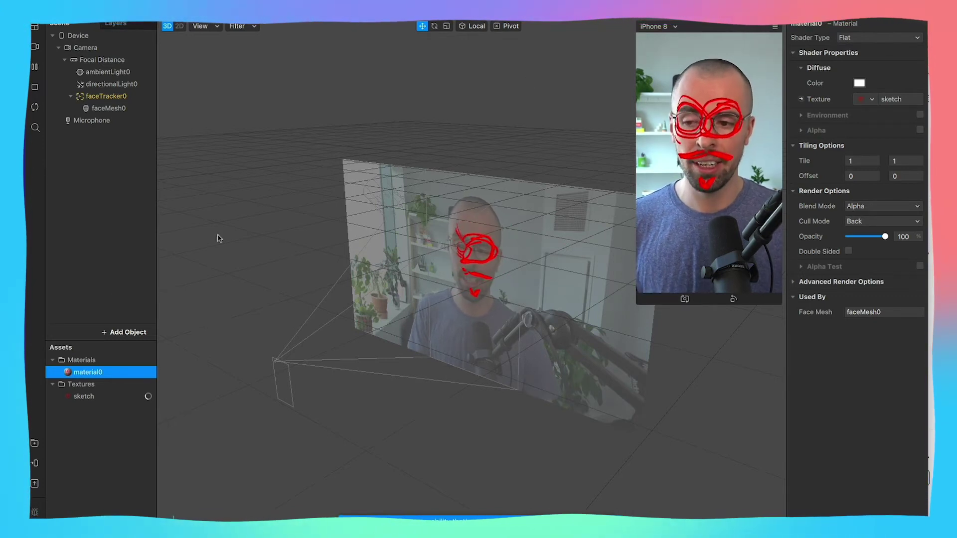
Switch to Figma and draw a new 1024 × 1024 frame to the right of the sketch frame
click(26, 317)
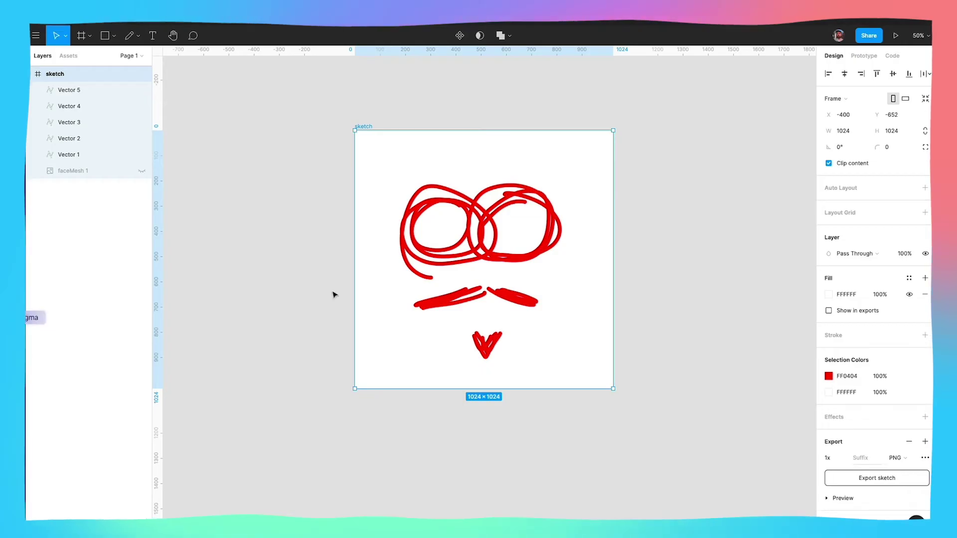
click(81, 35)
scroll(671, 195, right, 3)
scroll(583, 175, left, 2)
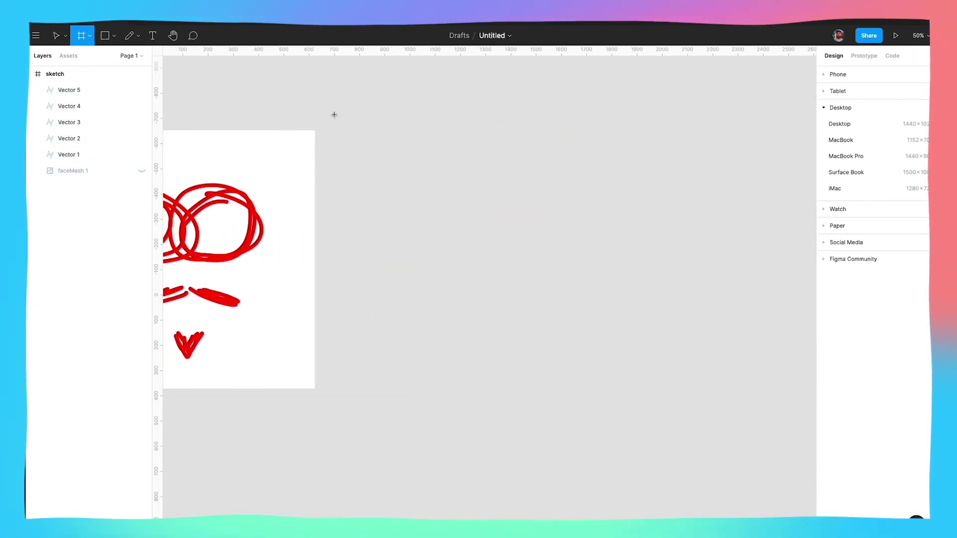
drag(336, 130, 577, 390)
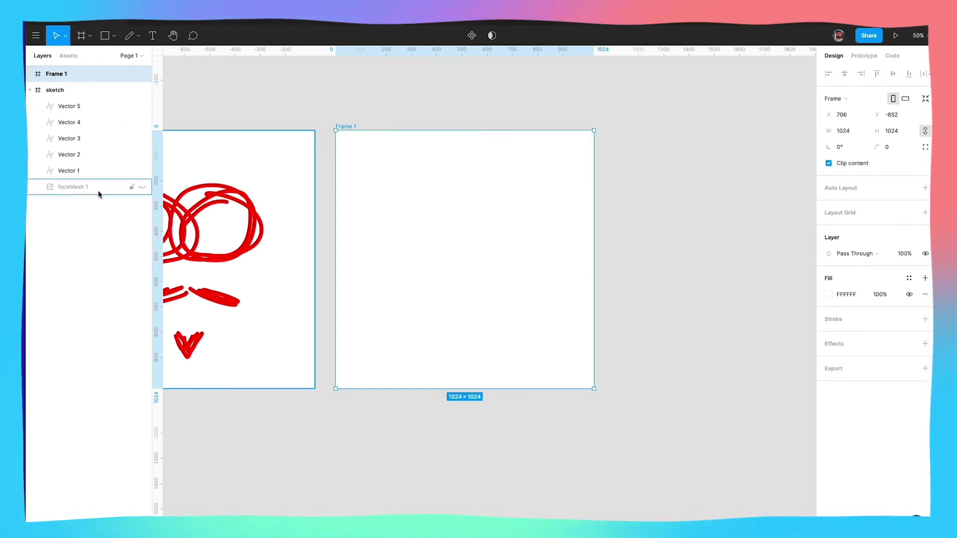
Draw a large freehand loop of several overlapping rounds inside Frame 1 with the Pencil tool, about 825 × 798
click(137, 38)
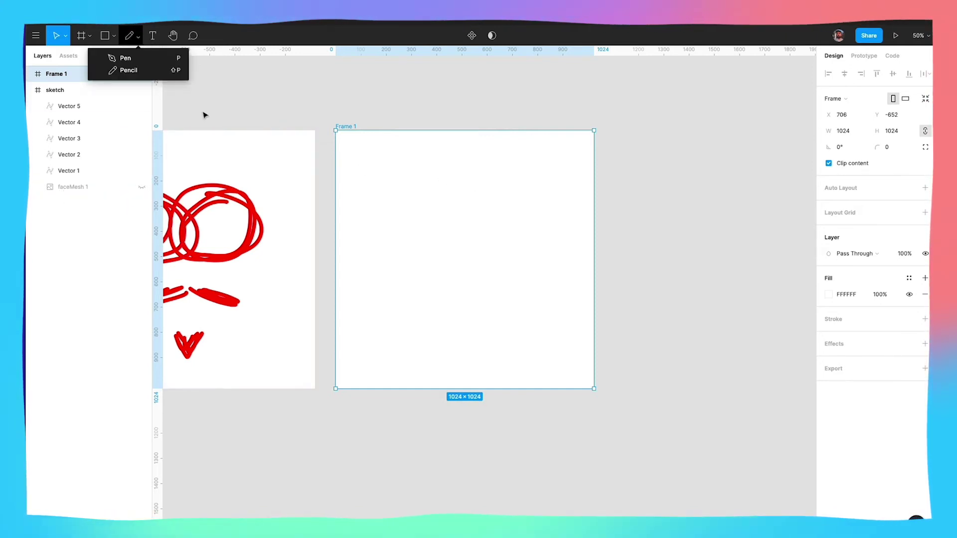
click(130, 70)
mouse_move(443, 152)
mouse_down()
mouse_move(397, 174)
mouse_move(363, 241)
mouse_move(391, 309)
mouse_move(497, 353)
mouse_move(565, 303)
mouse_move(559, 225)
mouse_move(515, 180)
mouse_move(445, 156)
mouse_move(387, 208)
mouse_move(361, 296)
mouse_move(418, 343)
mouse_move(533, 340)
mouse_move(558, 251)
mouse_move(540, 174)
mouse_move(461, 152)
mouse_move(380, 200)
mouse_move(369, 294)
mouse_move(424, 341)
mouse_move(509, 334)
mouse_move(556, 246)
mouse_move(544, 182)
mouse_move(423, 163)
mouse_move(376, 210)
mouse_move(372, 322)
mouse_up()
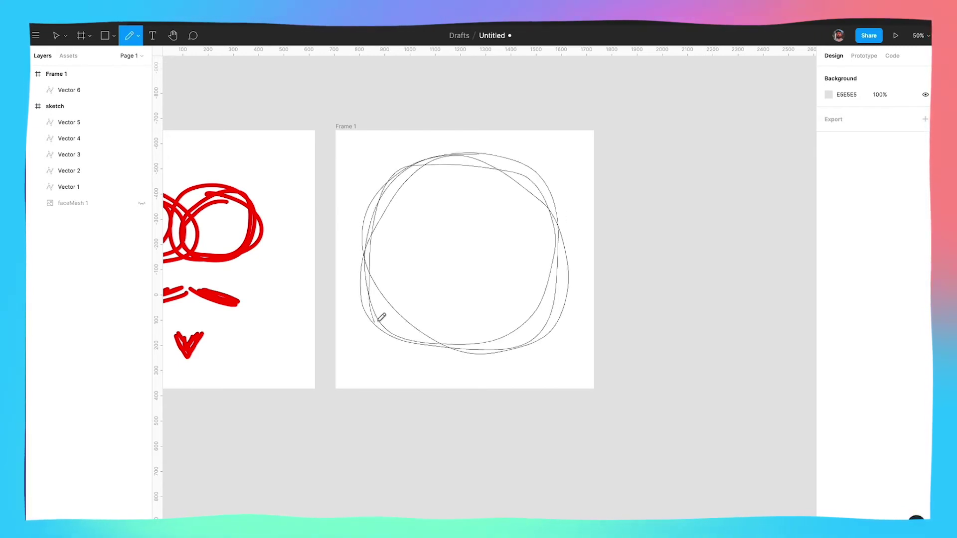
Give the loop drawing a bright green 10FC52 stroke with a thickness of 15
click(71, 92)
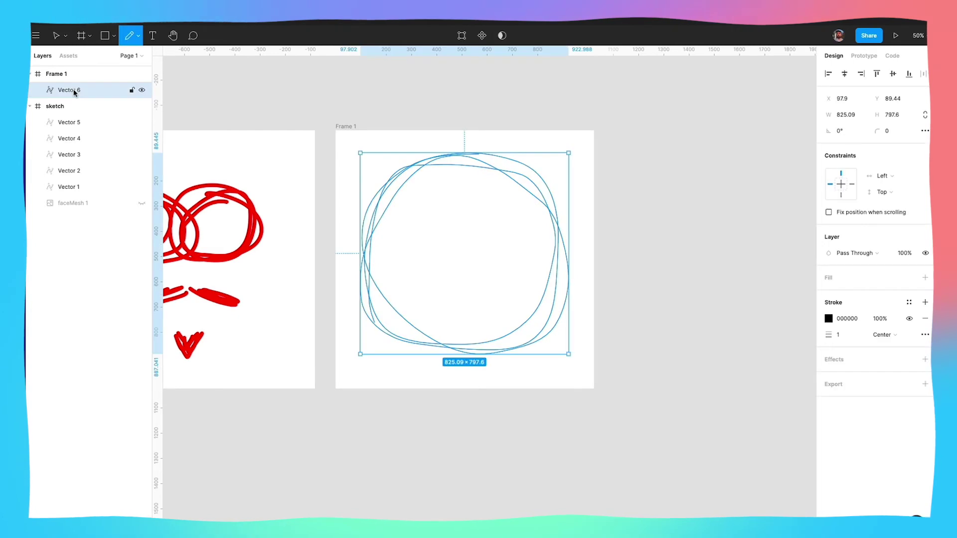
click(828, 318)
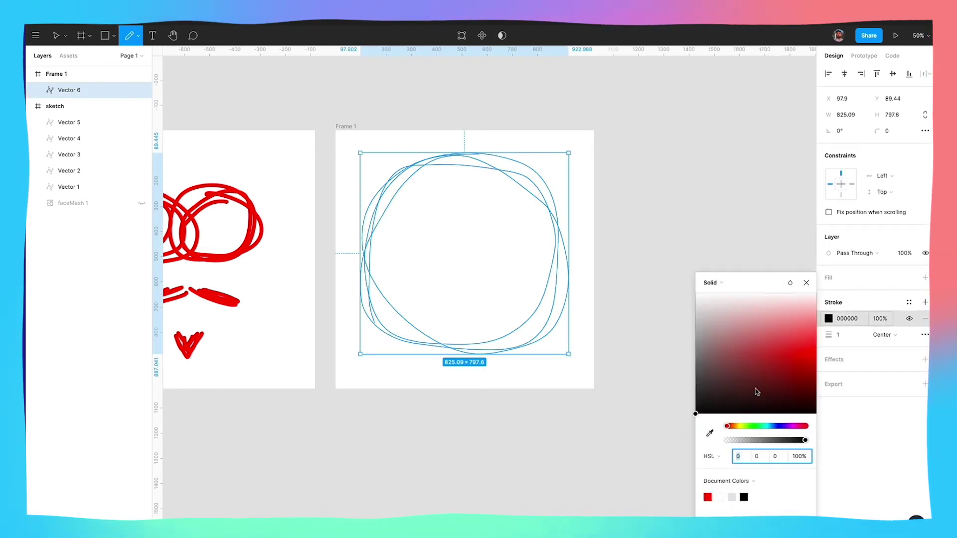
click(757, 427)
drag(784, 367, 818, 358)
click(843, 337)
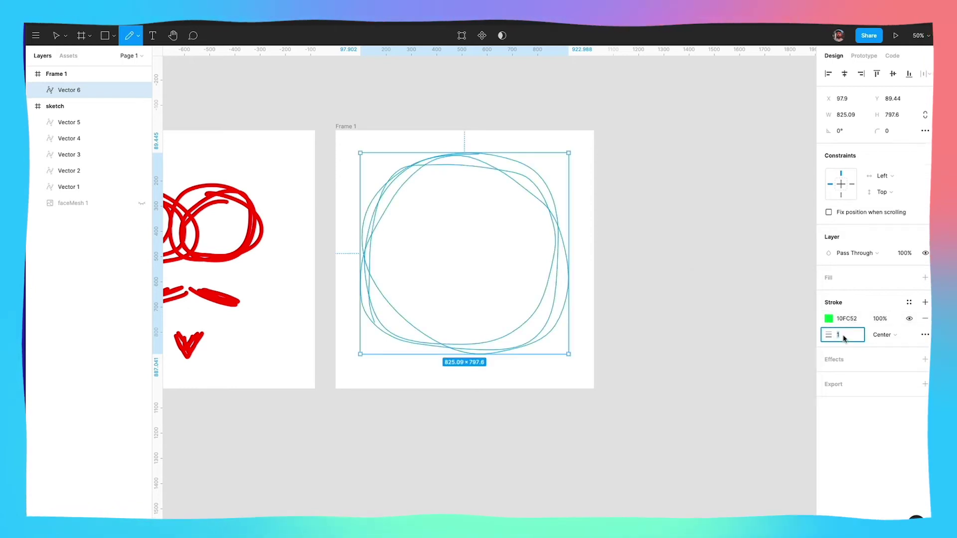
text(15)
key(Return)
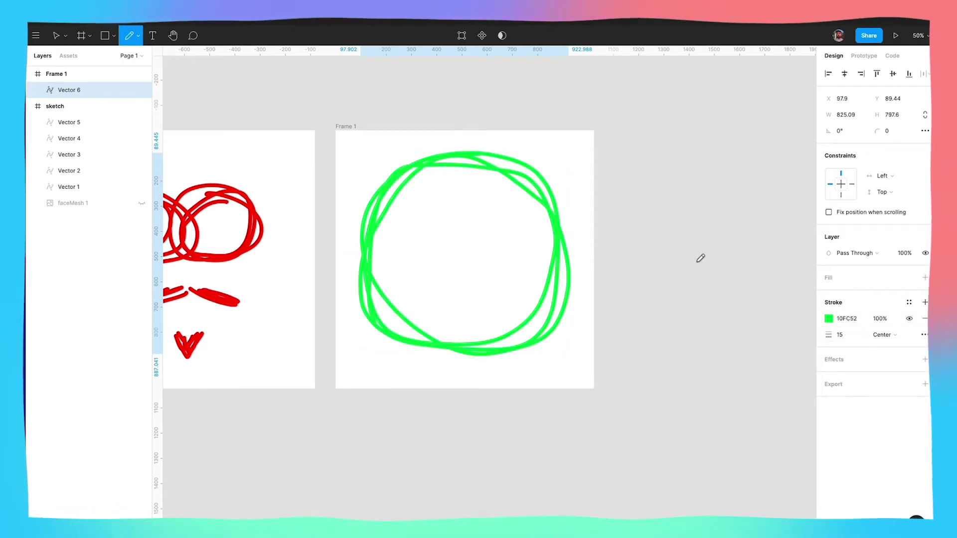
key(Escape)
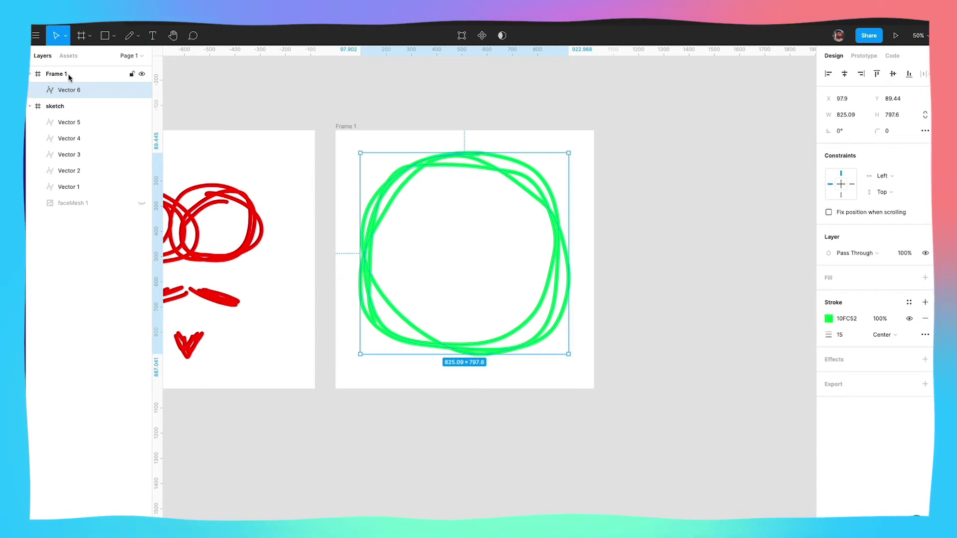
Rename Frame 1 as loop
double_click(64, 74)
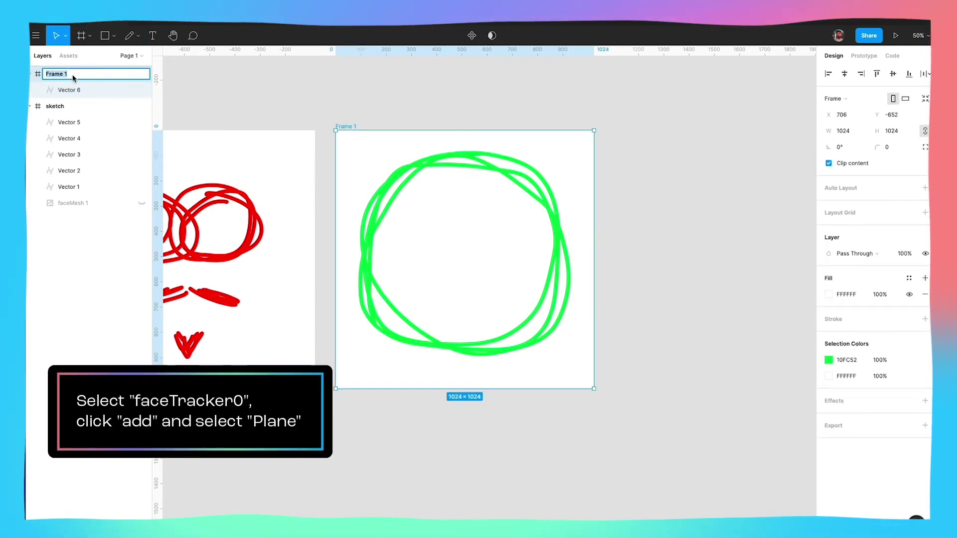
text(loop)
key(Return)
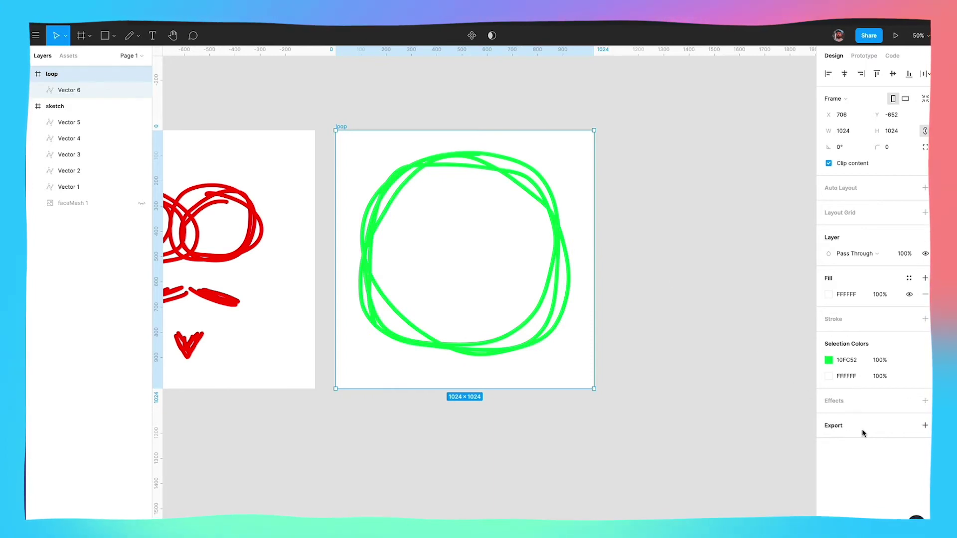
Export the loop frame as a 1x PNG without its white fill
click(925, 427)
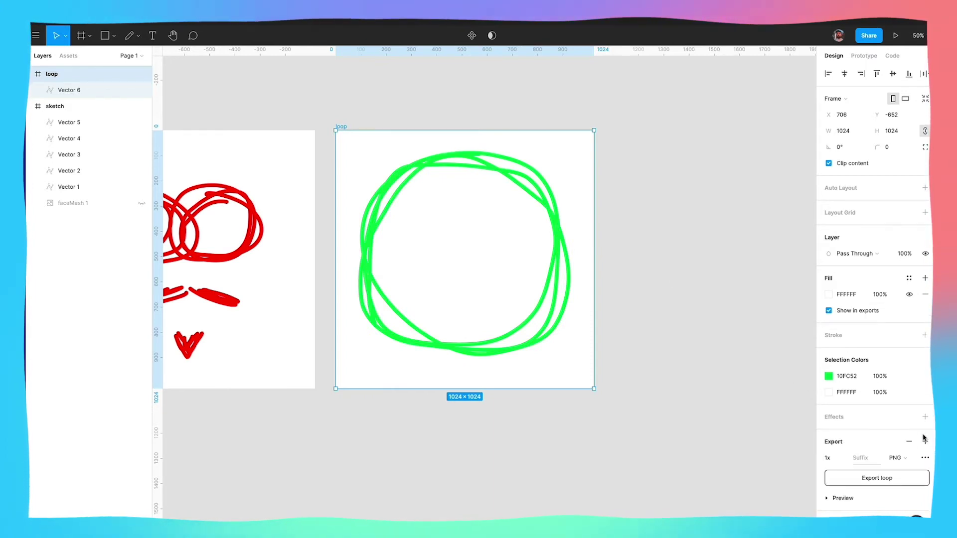
click(829, 311)
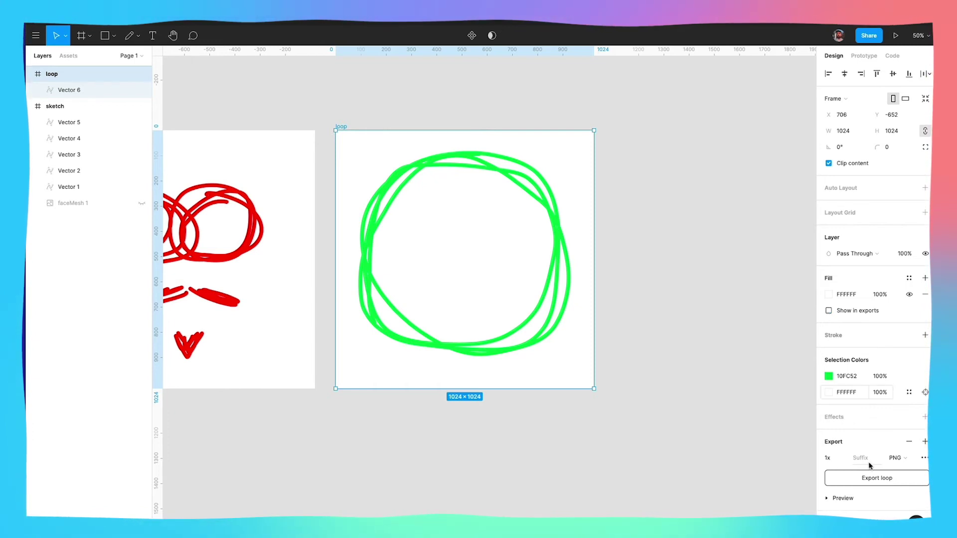
click(871, 480)
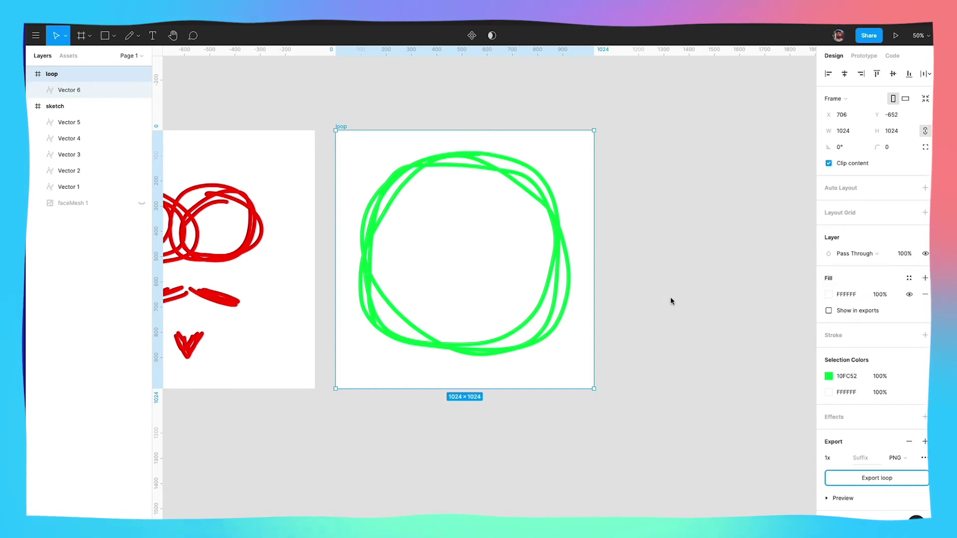
key(Return)
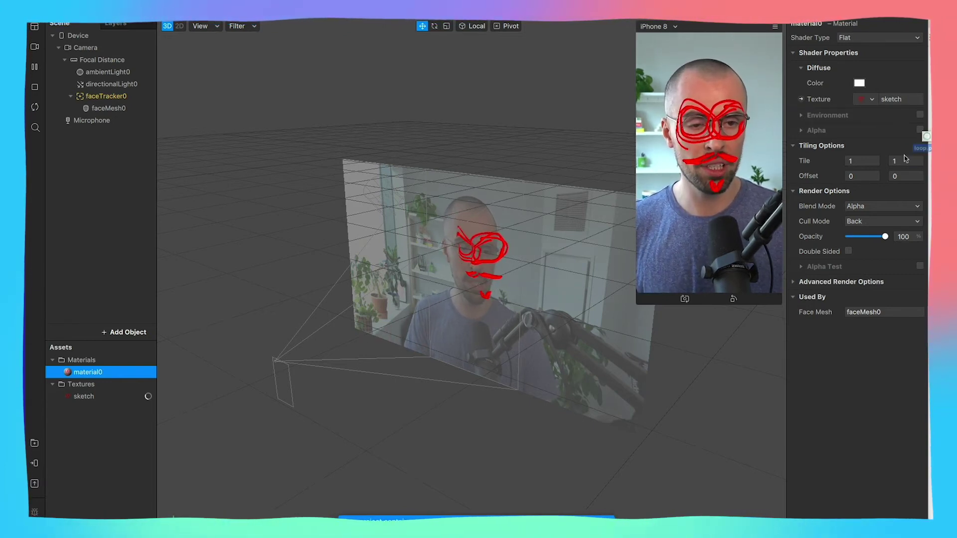
Switch to Spark AR Studio, import the exported loop PNG into the assets and select the loop texture
mouse_move(486, 366)
mouse_down()
mouse_move(145, 437)
mouse_move(98, 434)
mouse_up()
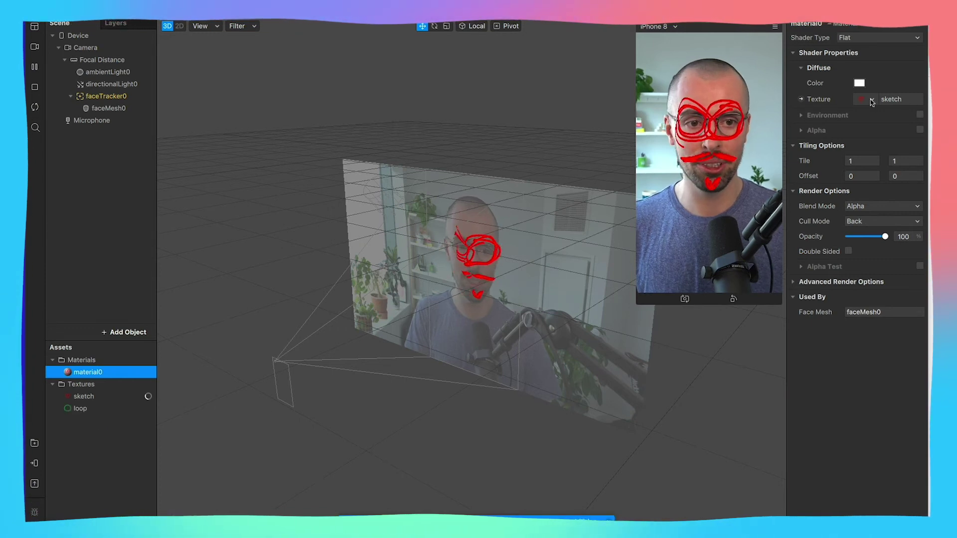
click(82, 409)
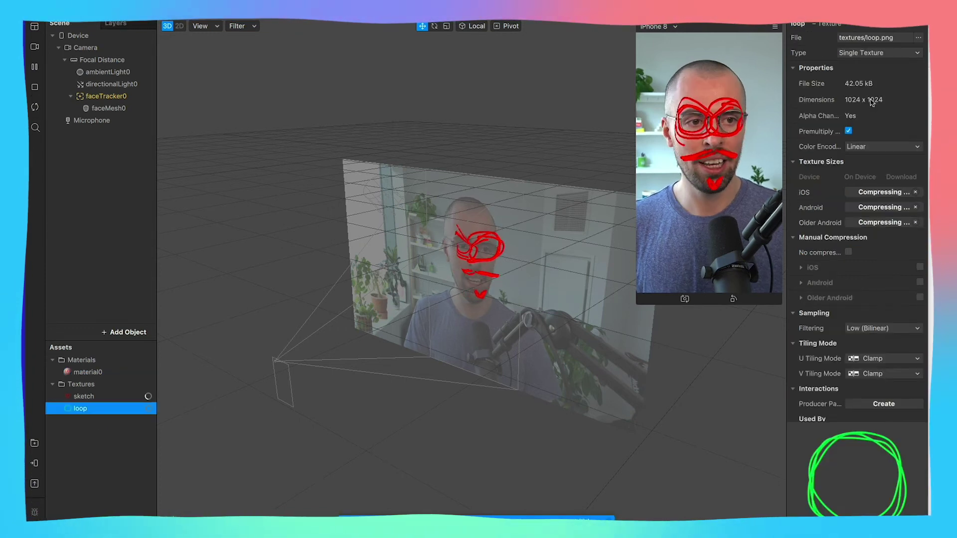
Try loop as material0's diffuse texture and switch the material back to the sketch texture
click(118, 372)
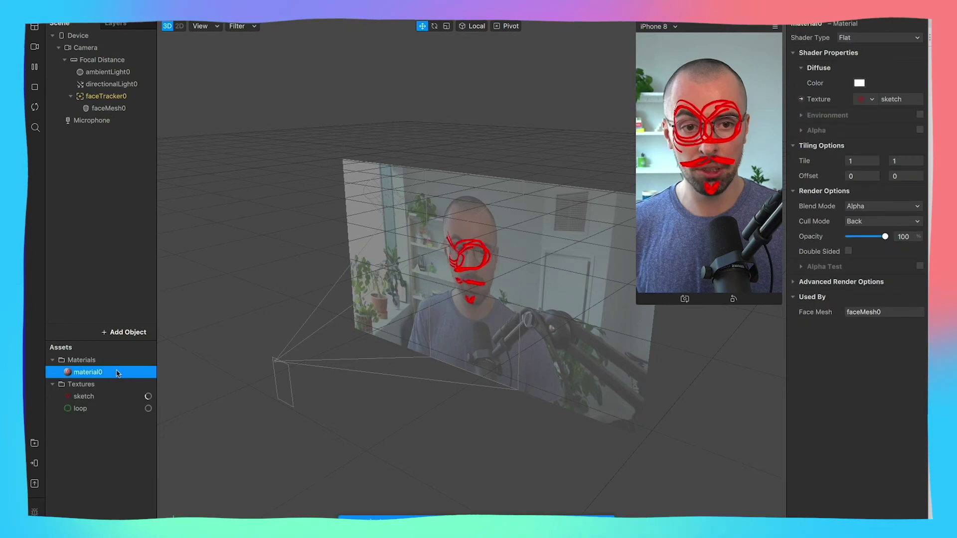
click(870, 99)
click(864, 132)
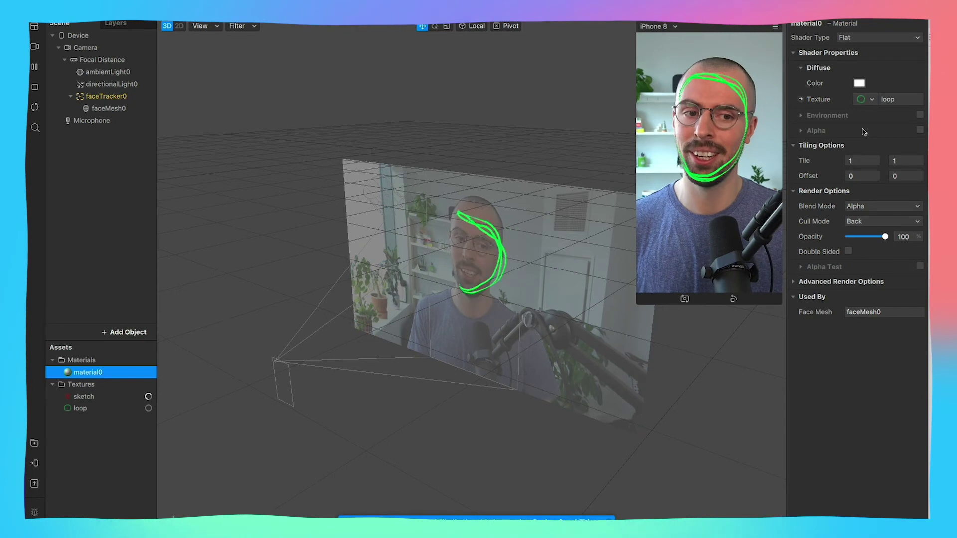
click(867, 99)
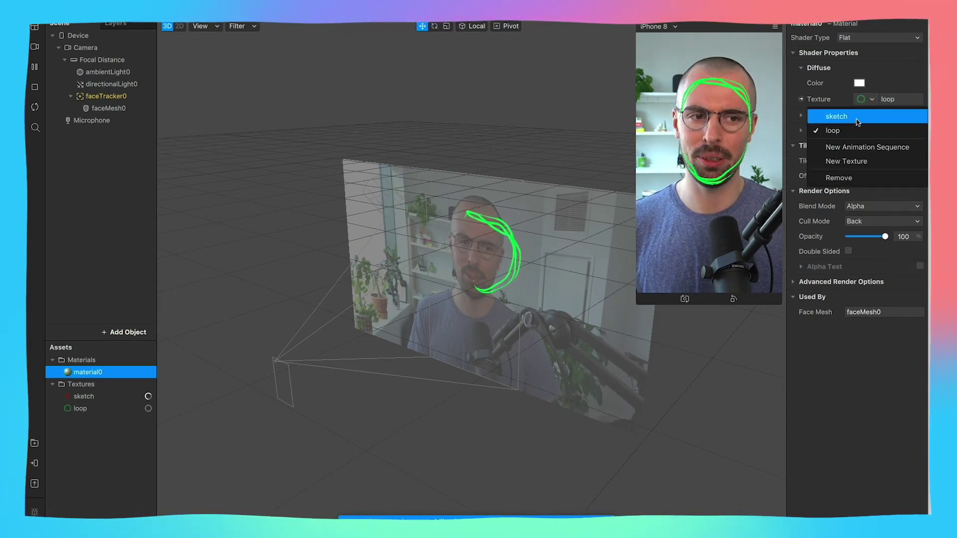
click(858, 118)
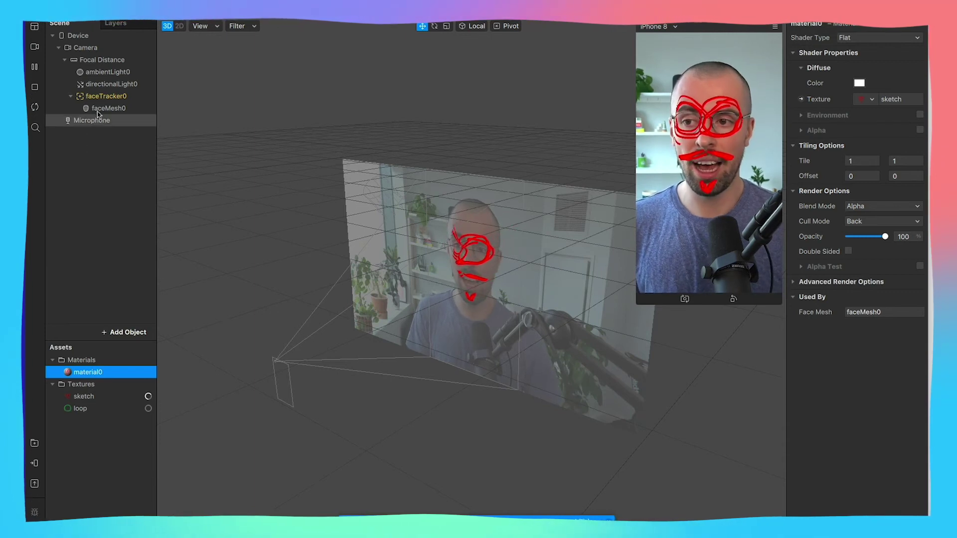
Add a Plane as a child of faceTracker0
right_click(111, 100)
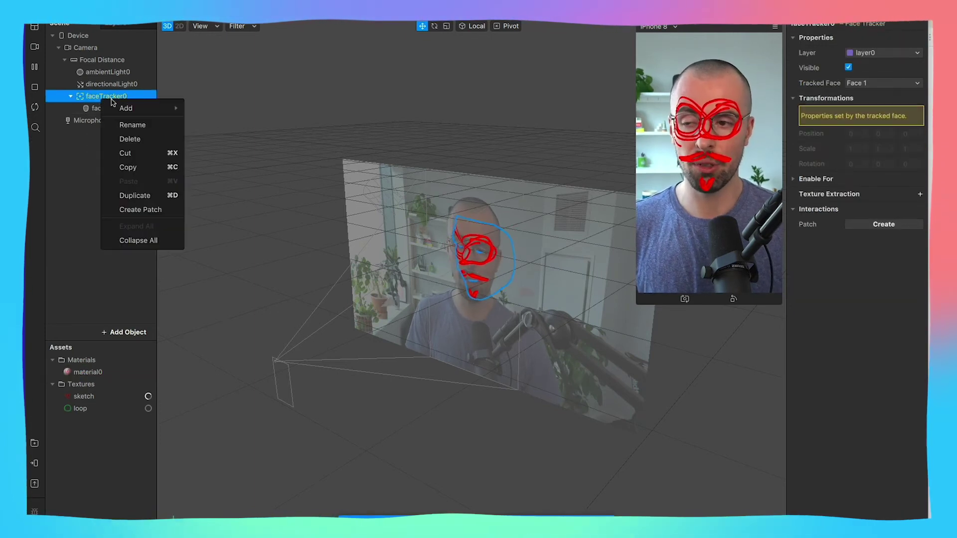
mouse_move(125, 112)
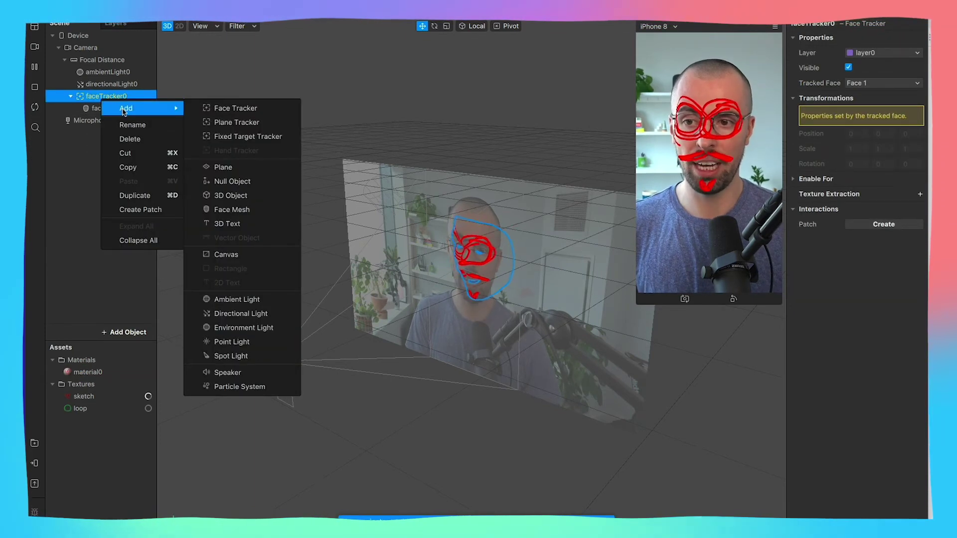
click(223, 169)
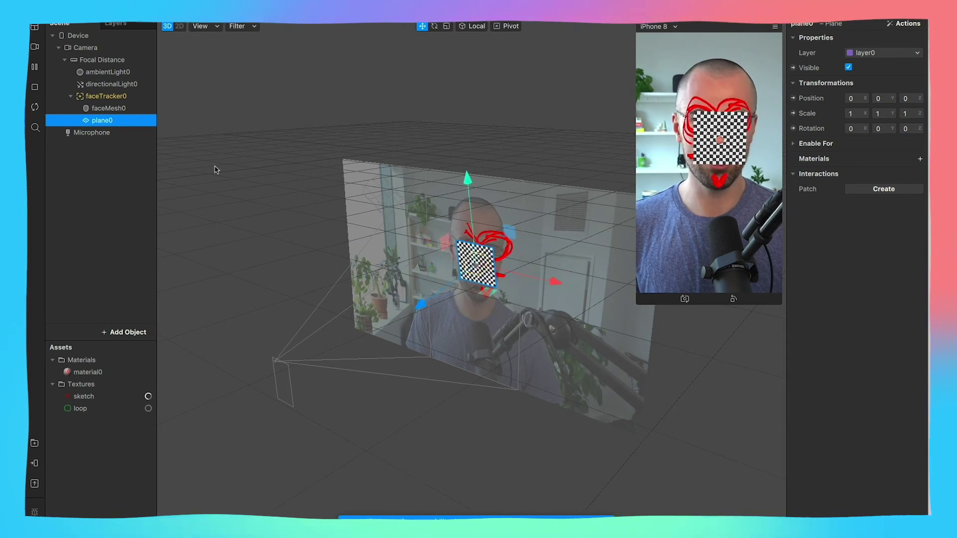
Switch the preview from the live camera to the second real-time simulation video
click(35, 50)
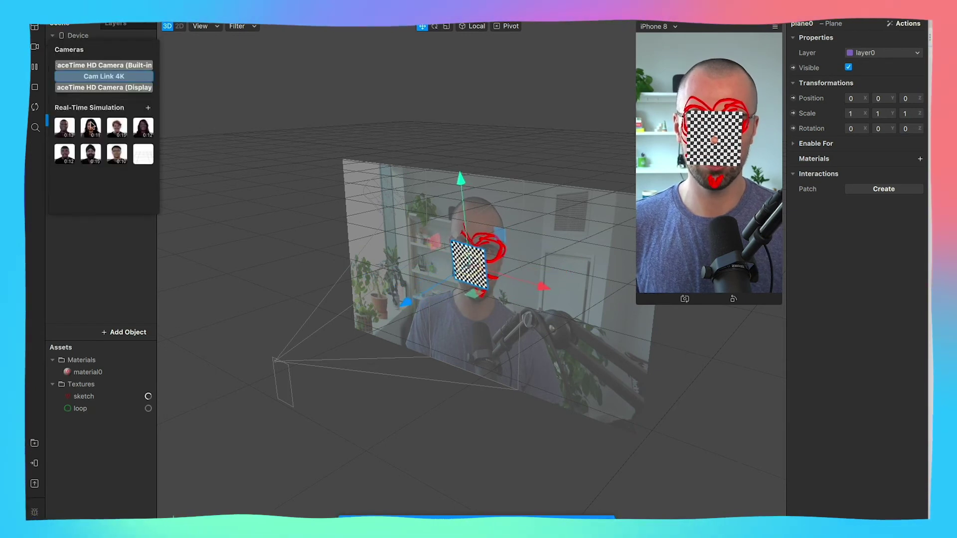
click(91, 127)
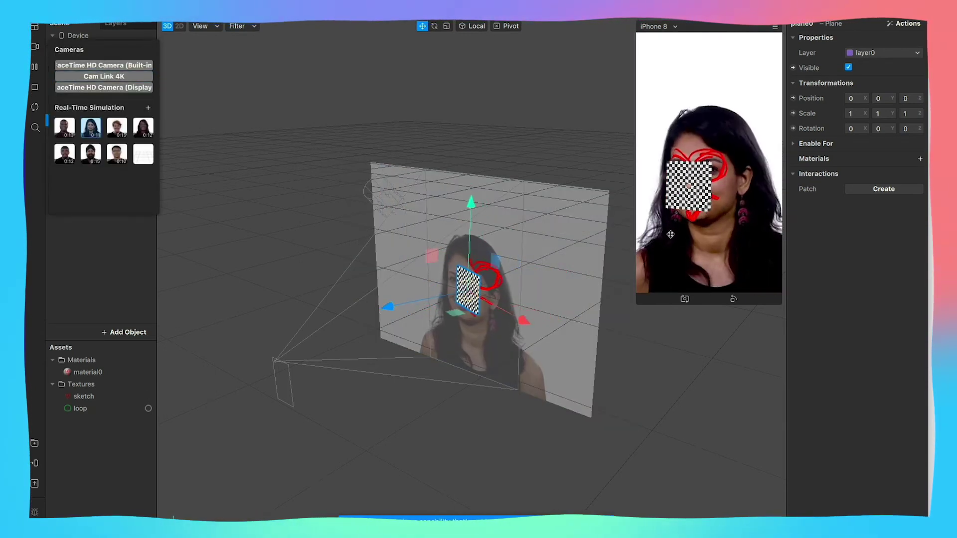
click(119, 257)
Enlarge plane0 by setting its scale to 5 in X and 7 in Y
click(114, 124)
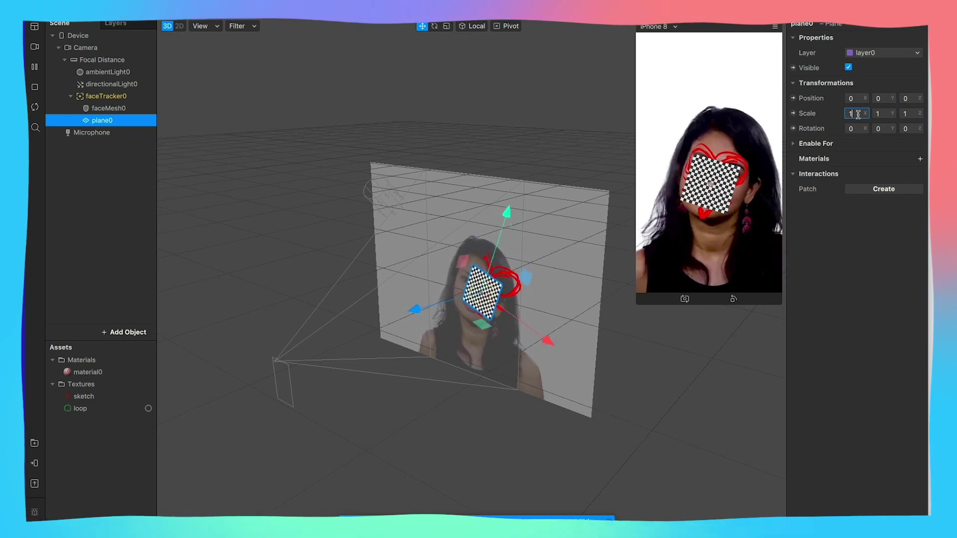
text(5)
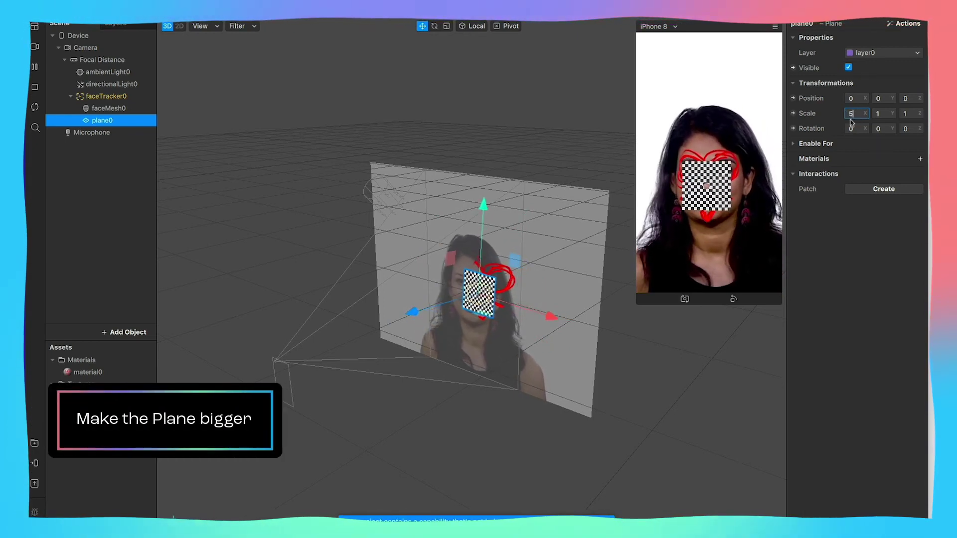
key(Tab)
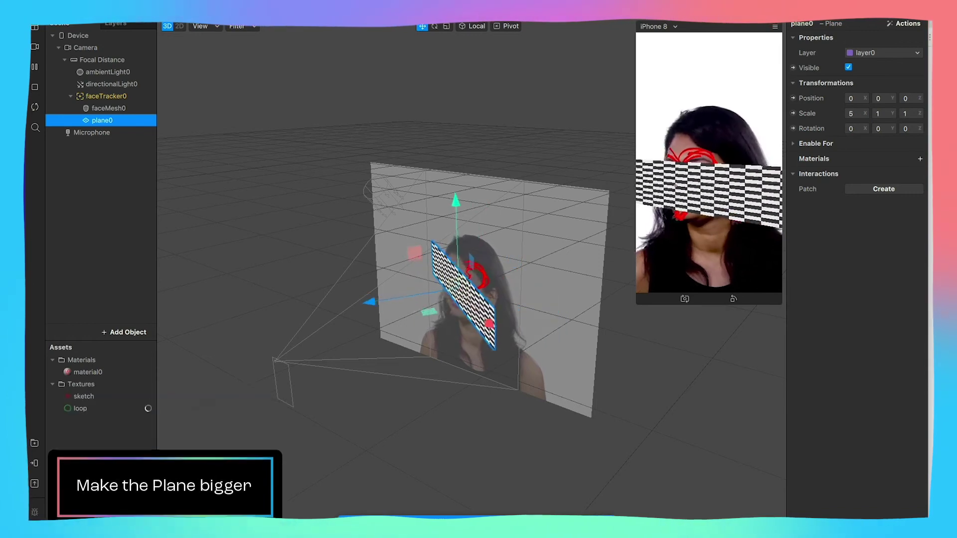
click(887, 114)
text(7)
key(Tab)
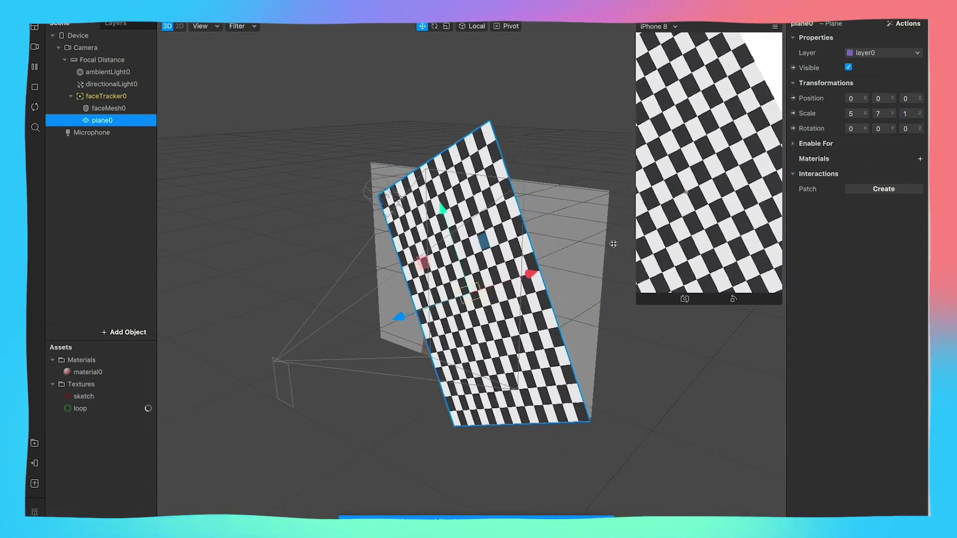
click(873, 299)
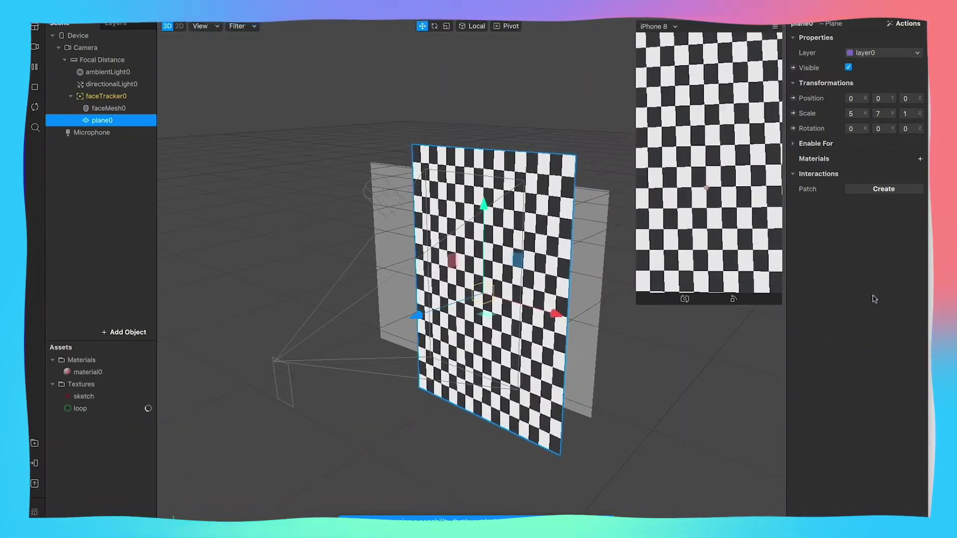
Create a new material for plane0 with loop as its diffuse texture and Flat as its shader type
click(920, 158)
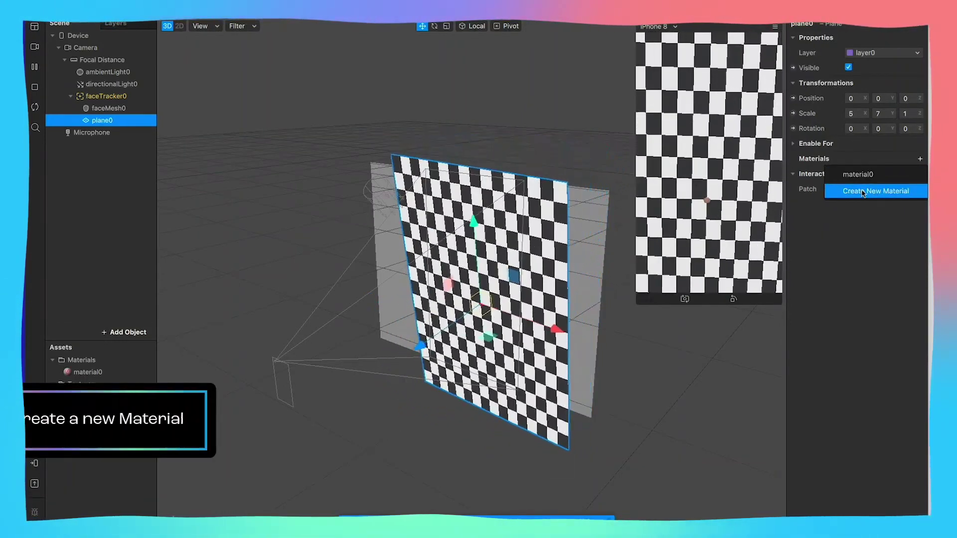
click(863, 192)
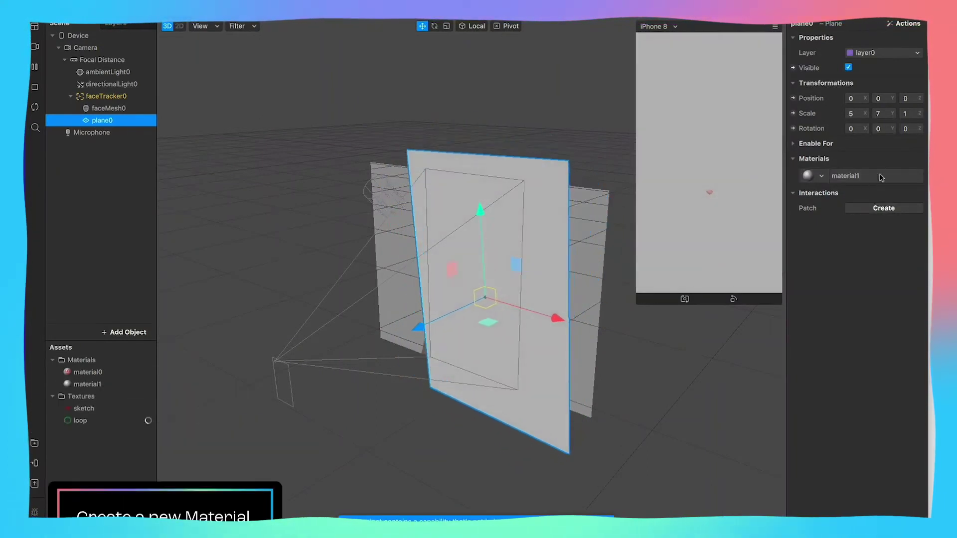
click(869, 176)
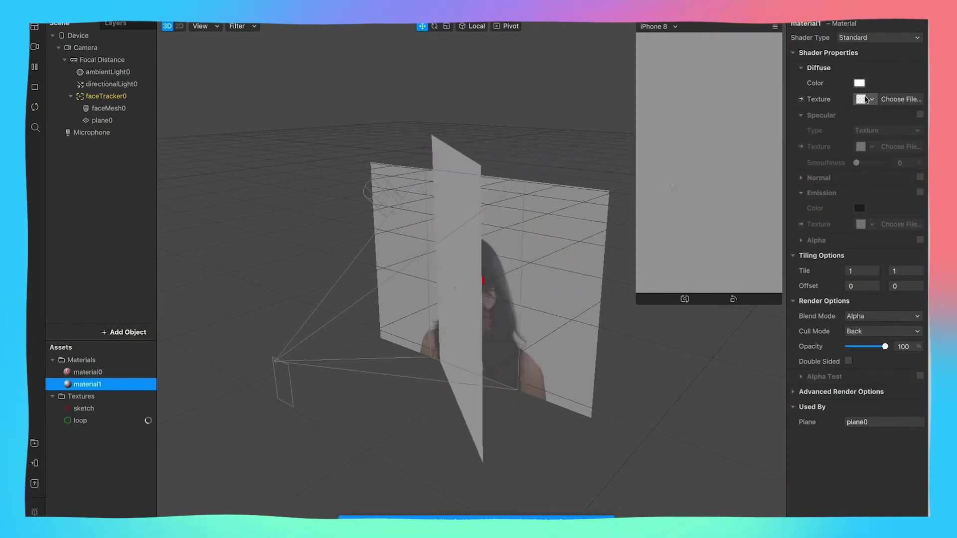
click(867, 100)
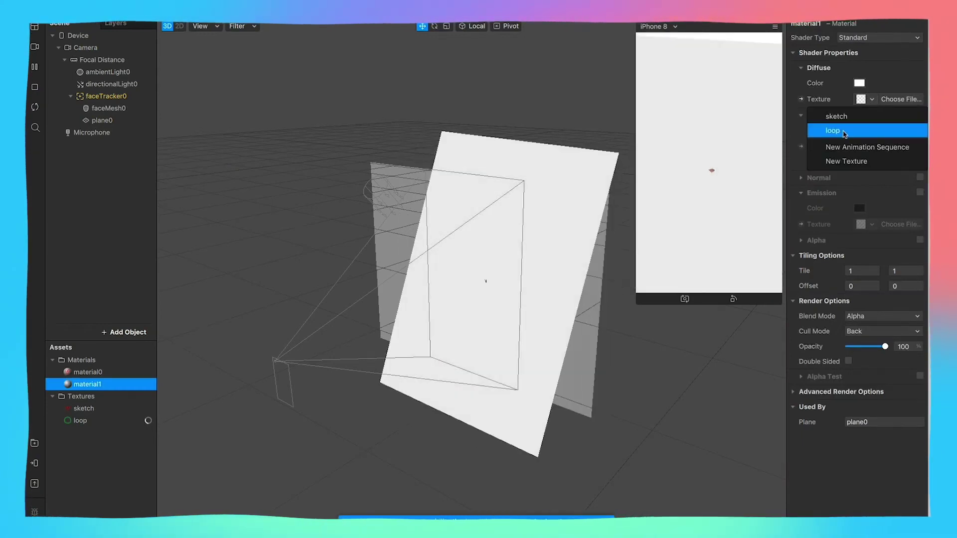
click(844, 131)
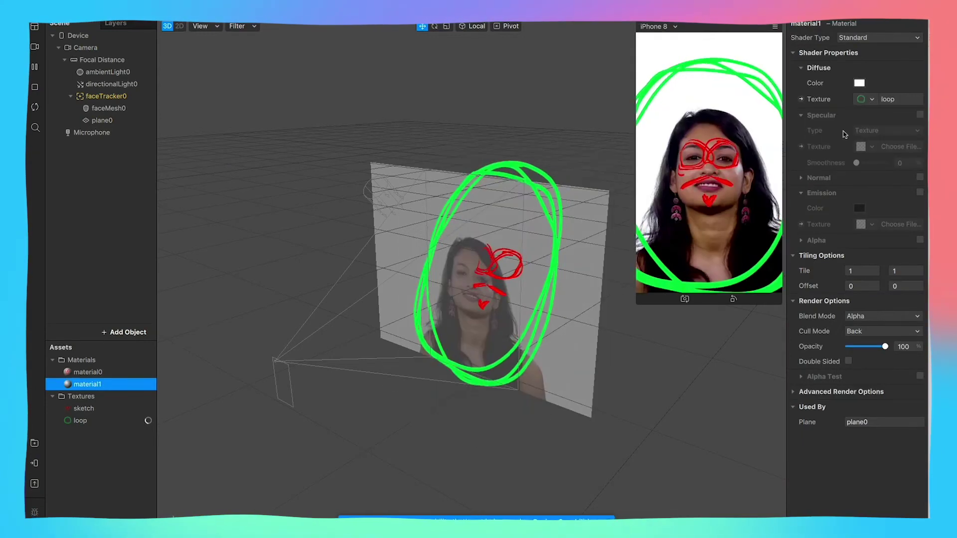
click(873, 39)
click(872, 40)
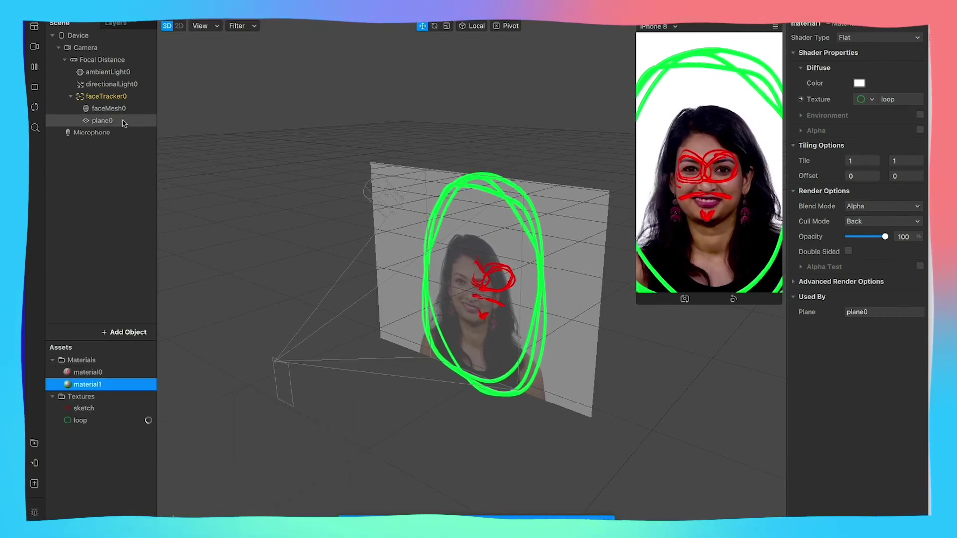
Set plane0's scale to 4 in X and 6 in Y
click(103, 120)
drag(847, 114, 845, 113)
click(880, 114)
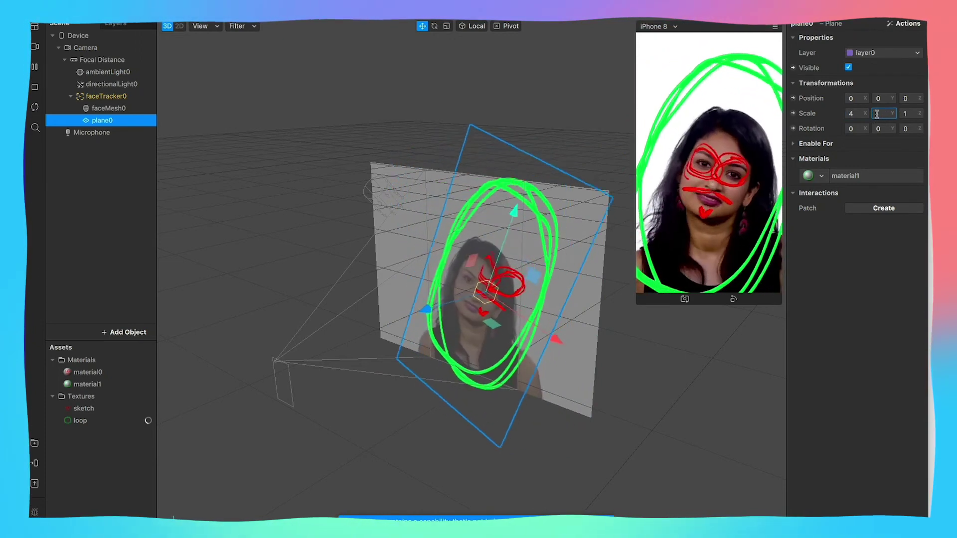
text(6)
key(Tab)
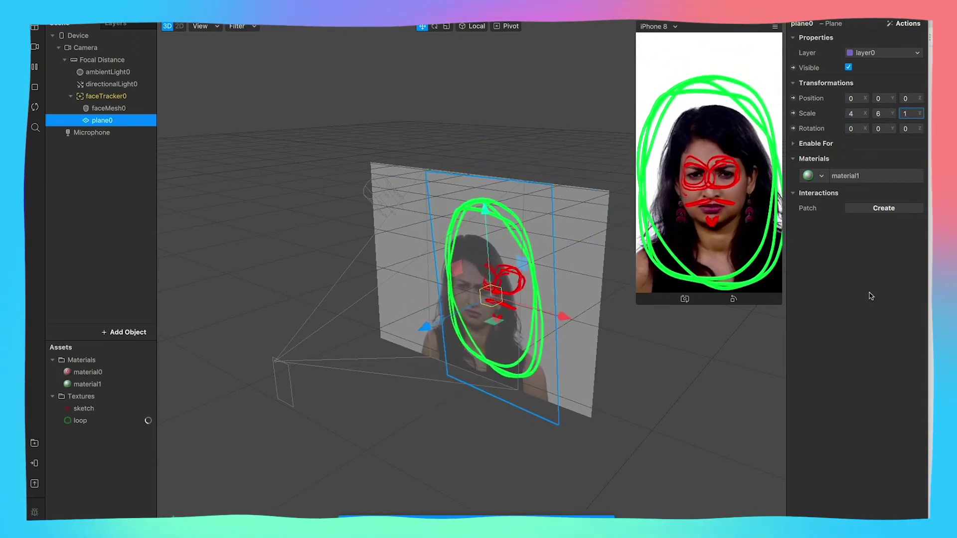
key(Return)
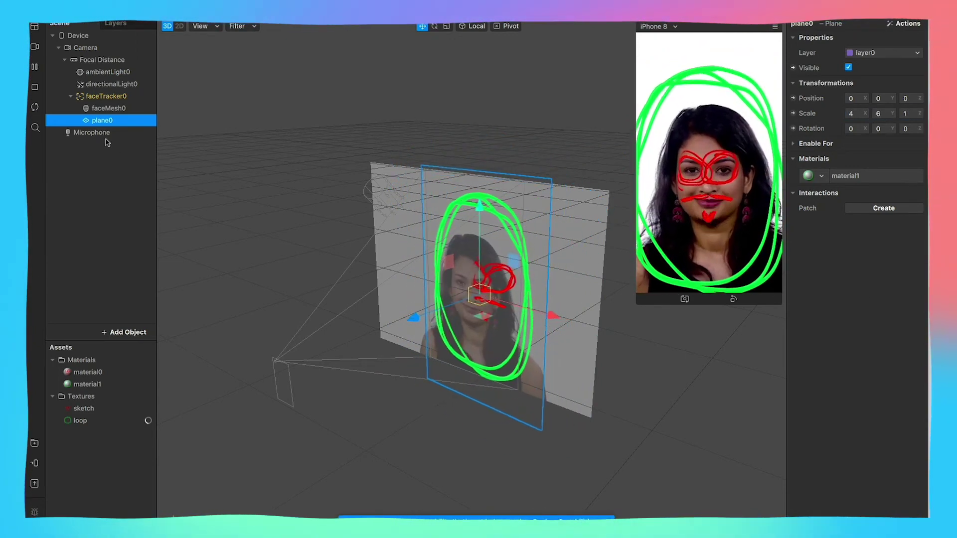
Preview the filter on the first real-time simulation video and switch the preview to the Cam Link 4K camera
click(36, 66)
click(66, 128)
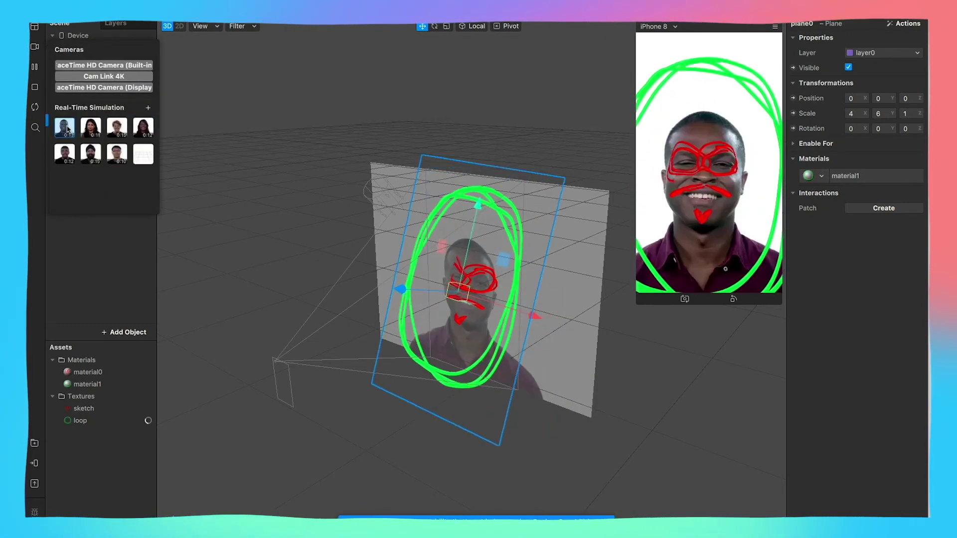
click(84, 78)
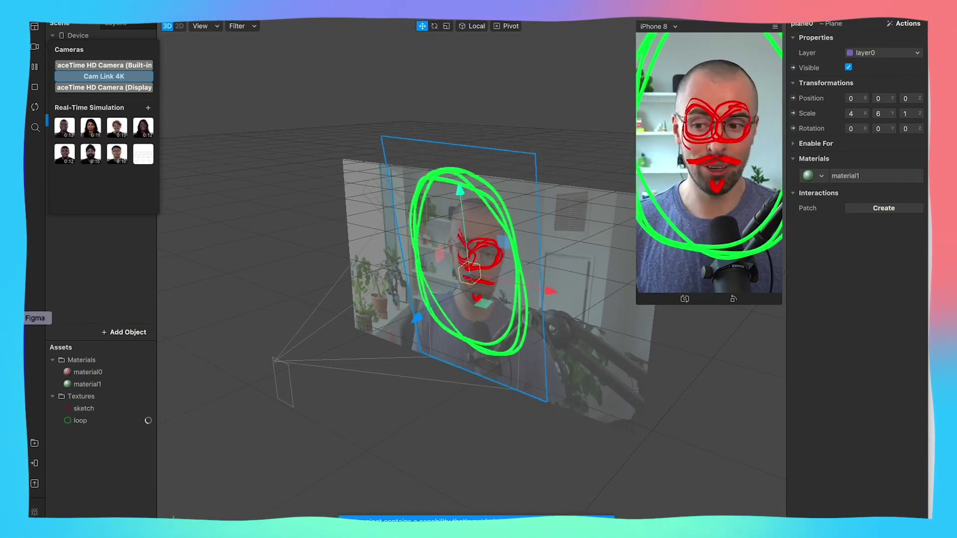
Switch to the deer file in Figma and hide the faceMesh 1 layer in the deer-face frame
click(24, 318)
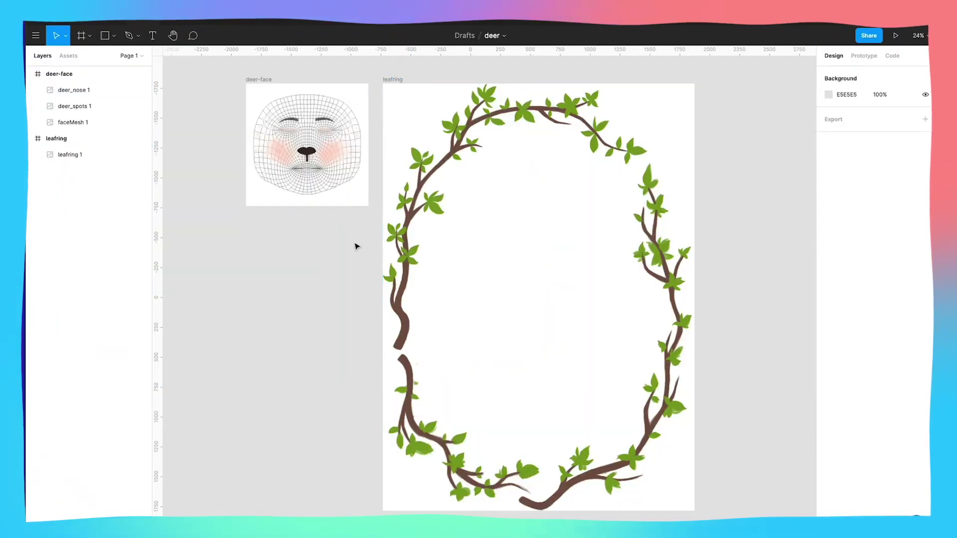
scroll(300, 233, up, 5)
scroll(299, 231, left, 5)
scroll(299, 231, up, 5)
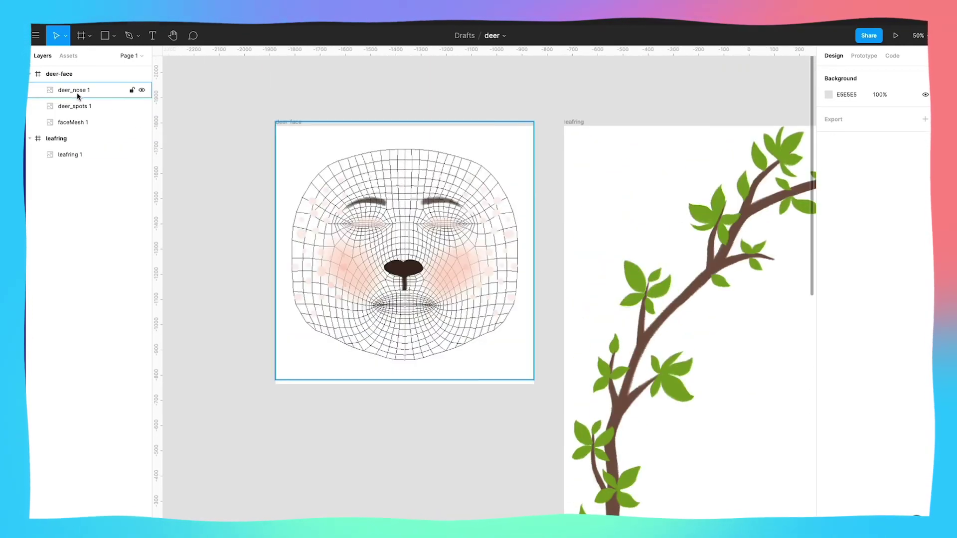
click(142, 123)
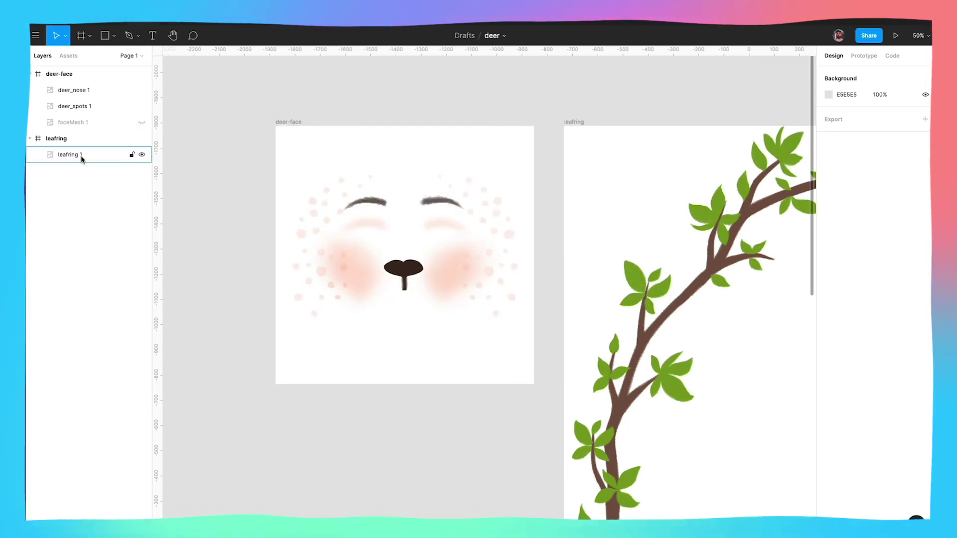
scroll(214, 179, down, 1)
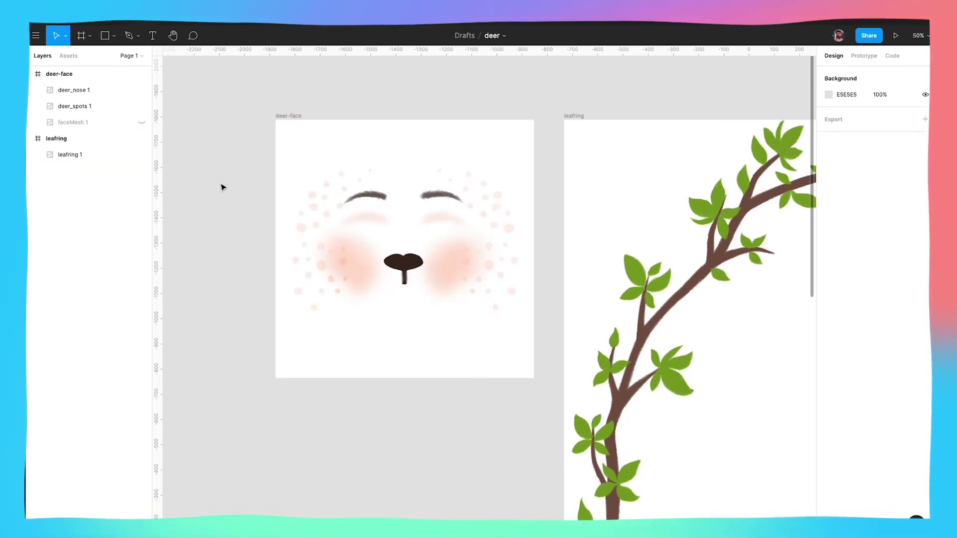
Switch to Spark AR Studio and set the imported deer-face image as the diffuse texture of faceMesh0's material0
click(25, 353)
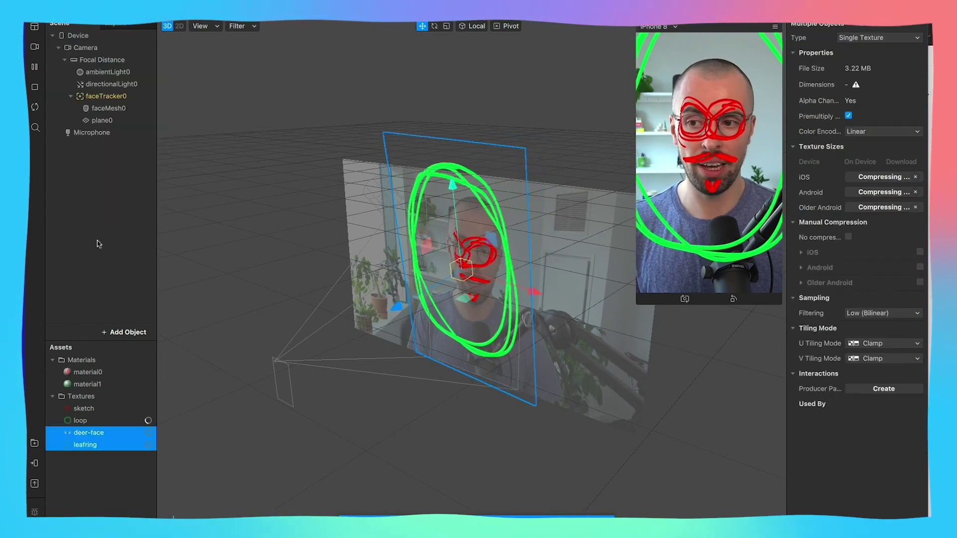
click(103, 108)
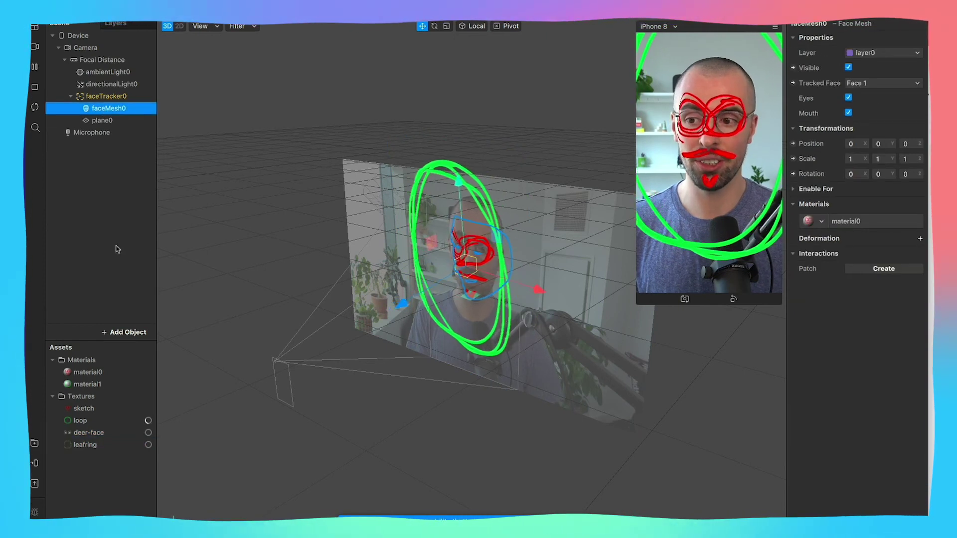
click(855, 224)
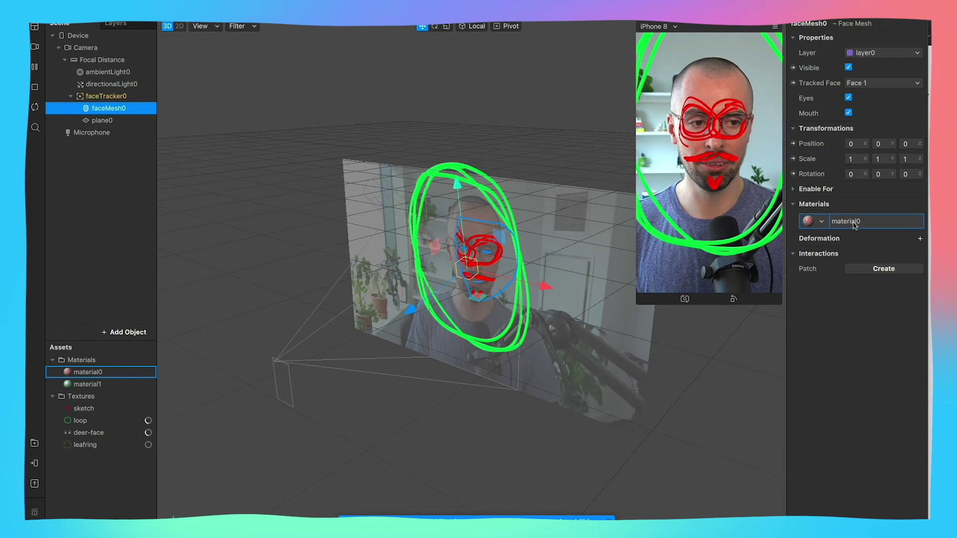
click(871, 101)
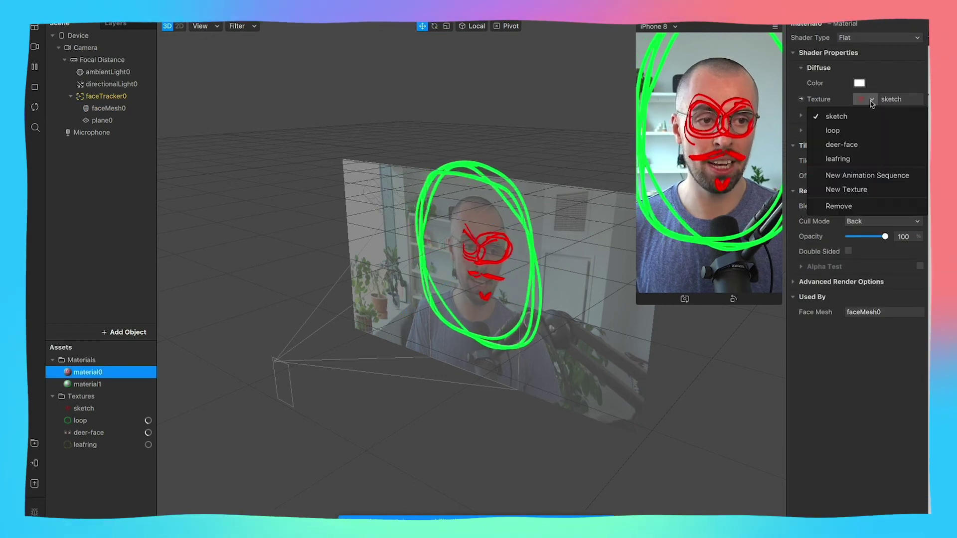
click(856, 145)
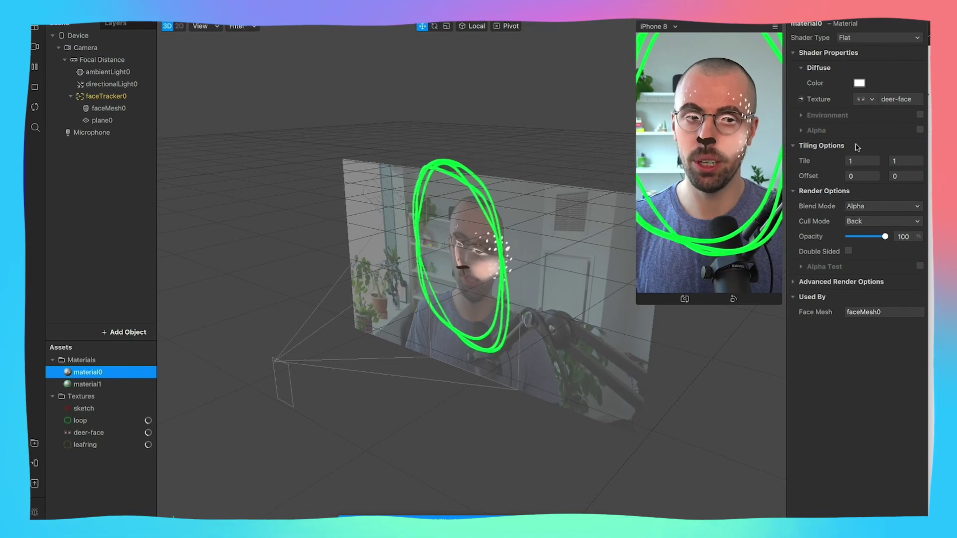
Change material0's shader type to Face Paint
click(865, 39)
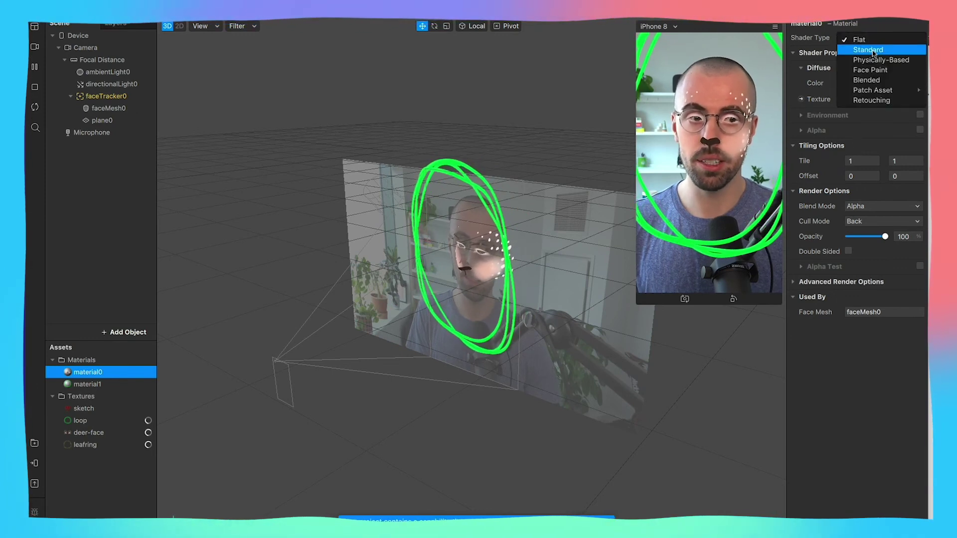
click(875, 71)
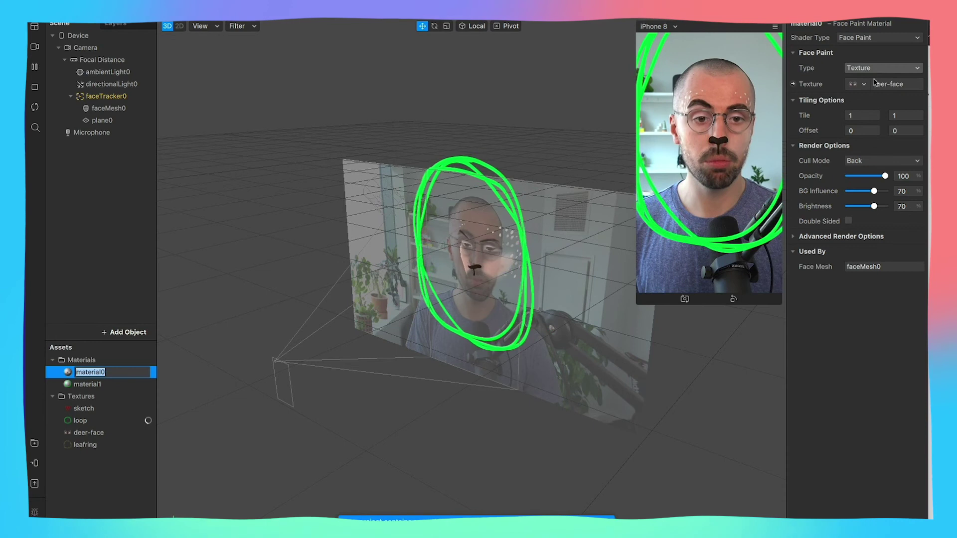
key(Return)
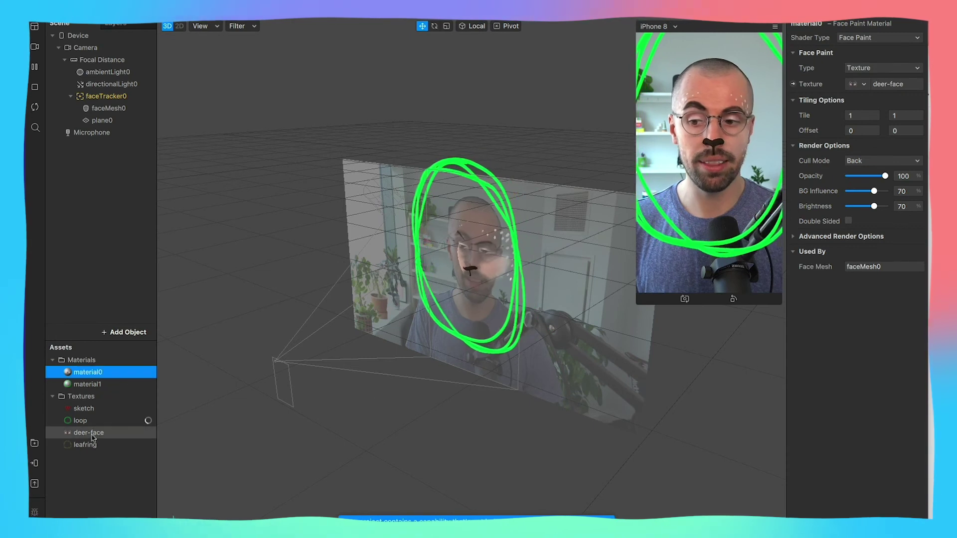
Set leafring as the diffuse texture of plane0's material1
click(103, 121)
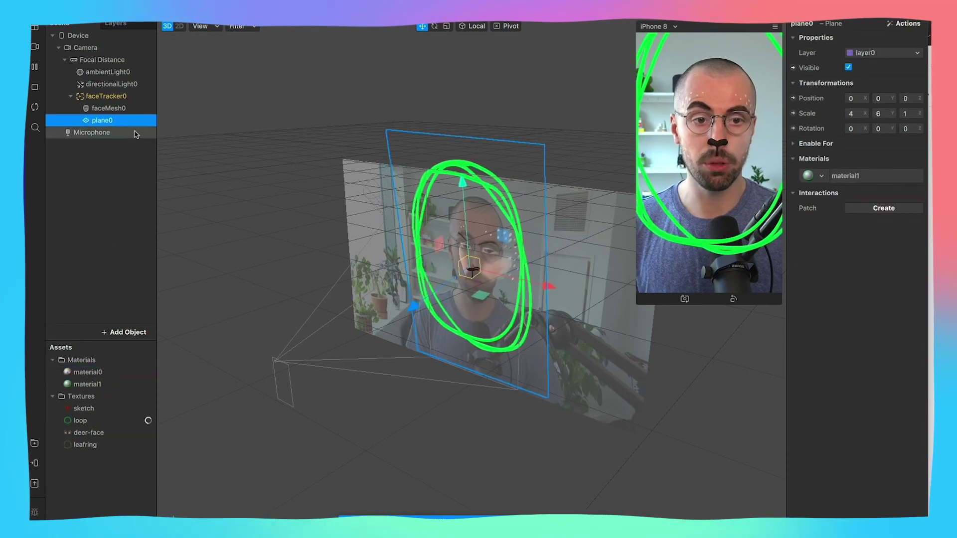
click(846, 177)
click(866, 99)
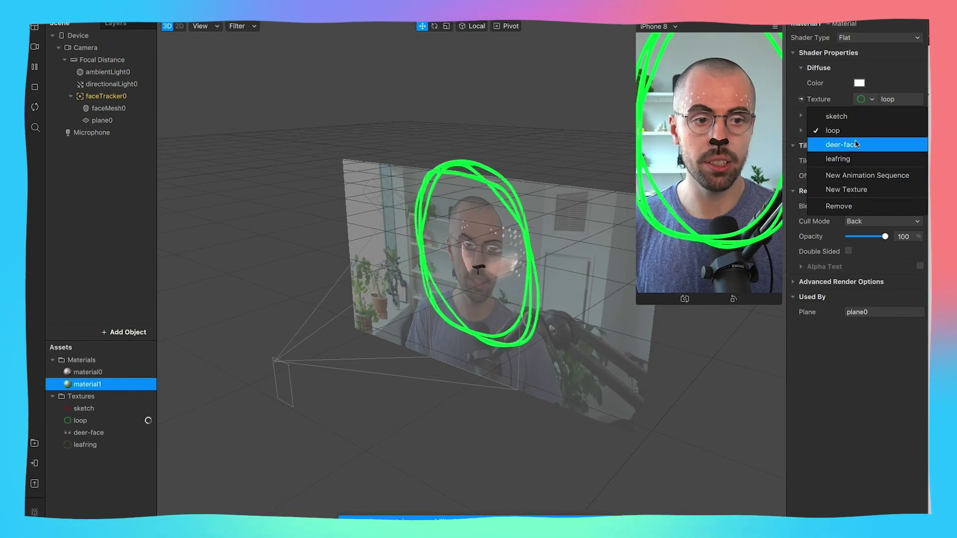
click(842, 158)
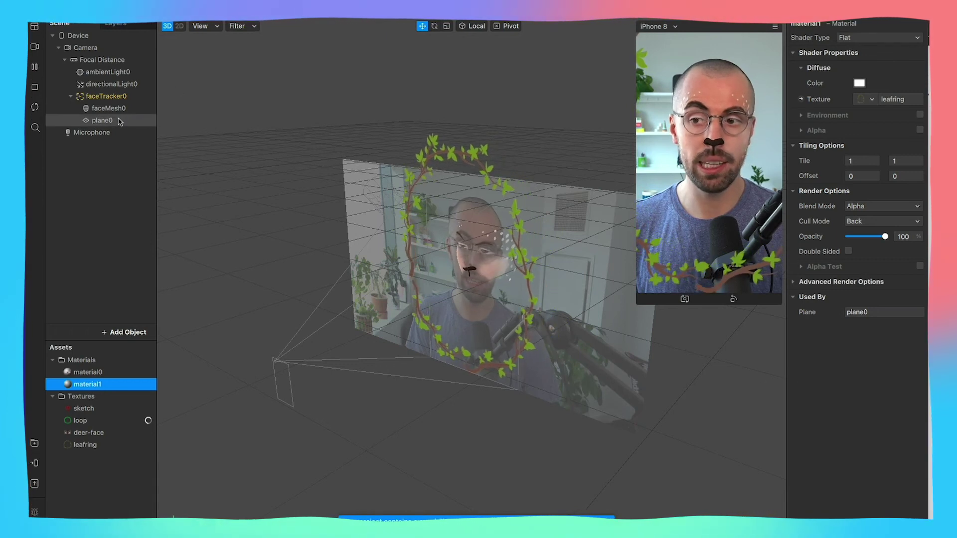
Set plane0's scale to 3 in X and 5 in Y to fit the leaf ring around the face
click(103, 120)
click(853, 113)
text(3)
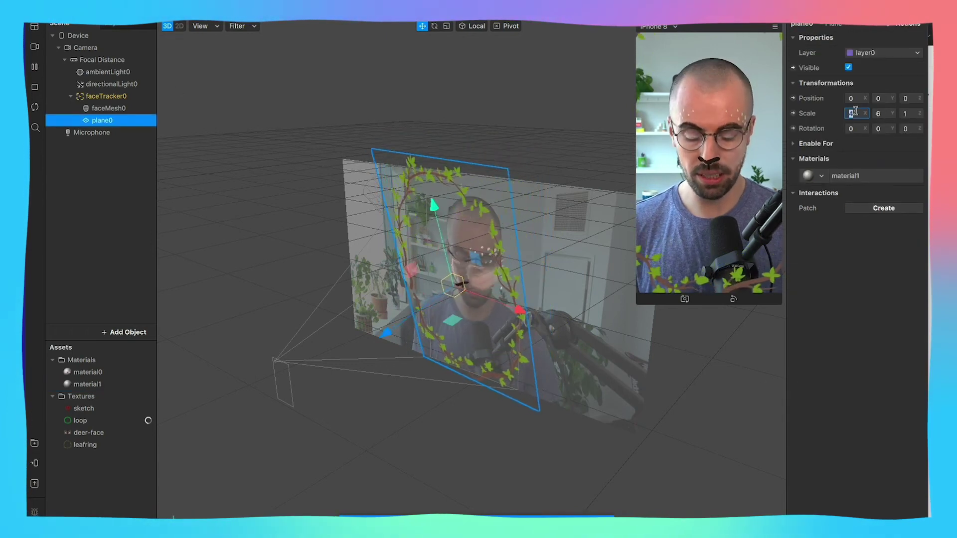
key(Tab)
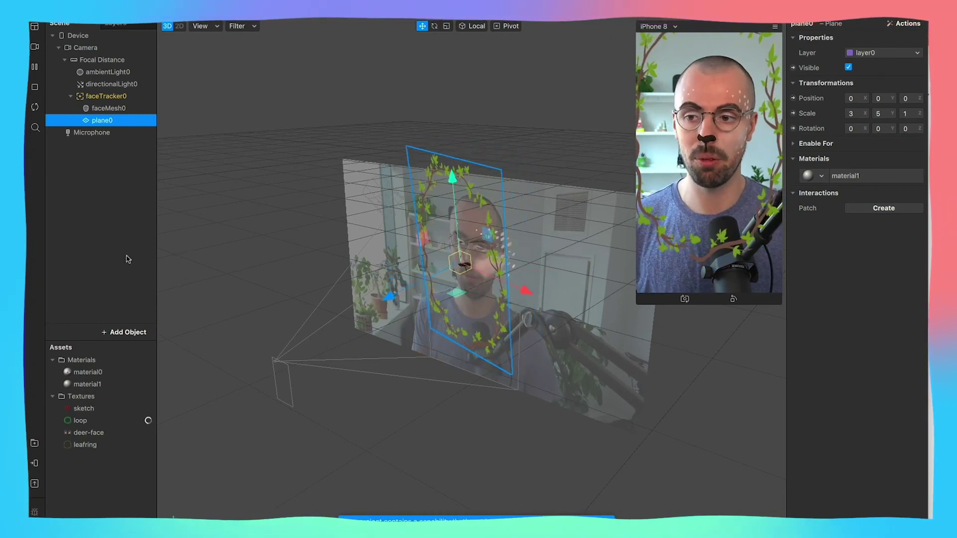
Deselect plane0 and open the options for previewing the filter on a device or sending it to an app
click(69, 479)
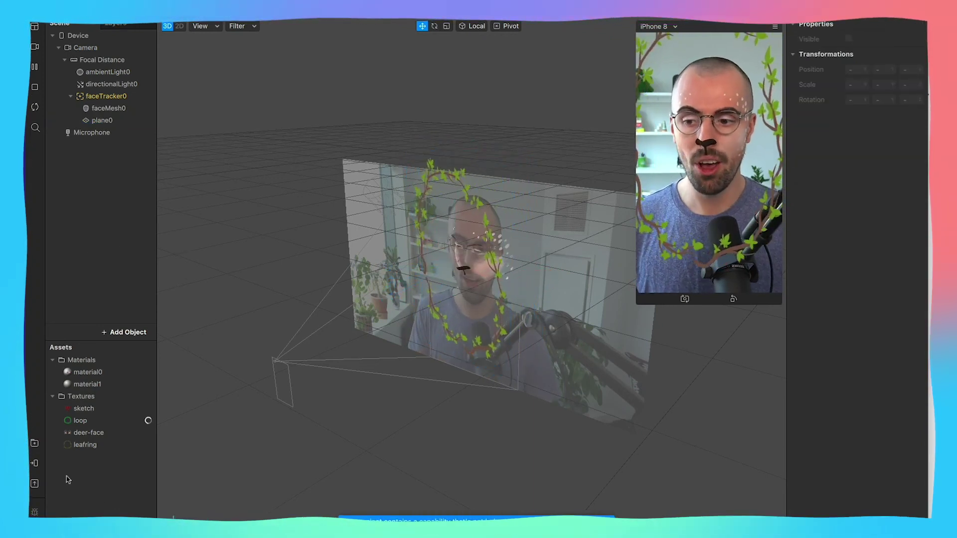
click(35, 464)
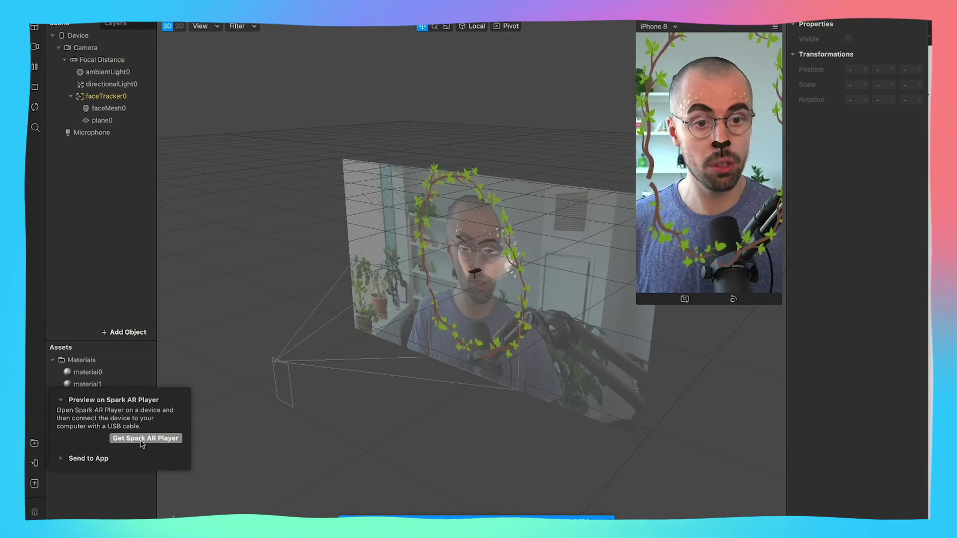
Check the options for sending the filter to the Facebook and Instagram cameras, and dismiss them
click(90, 458)
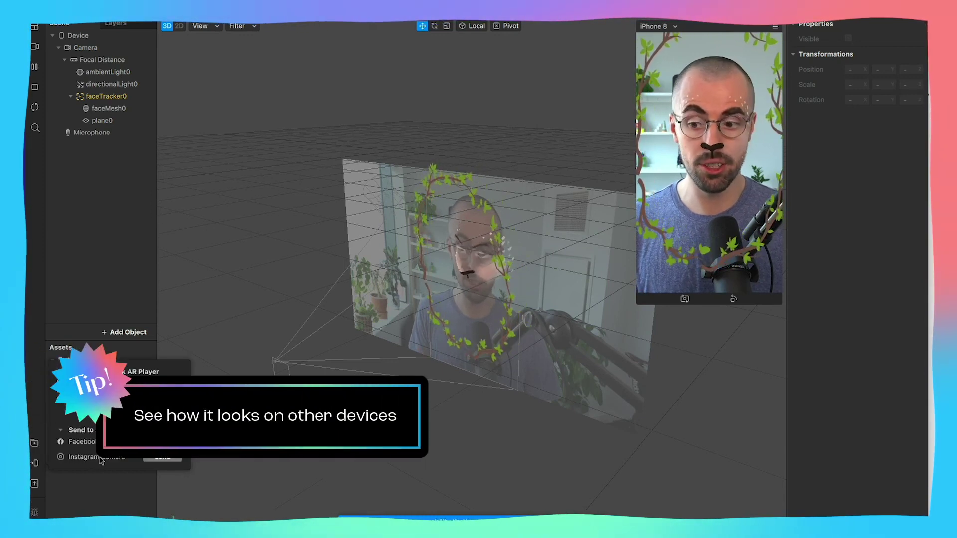
click(31, 413)
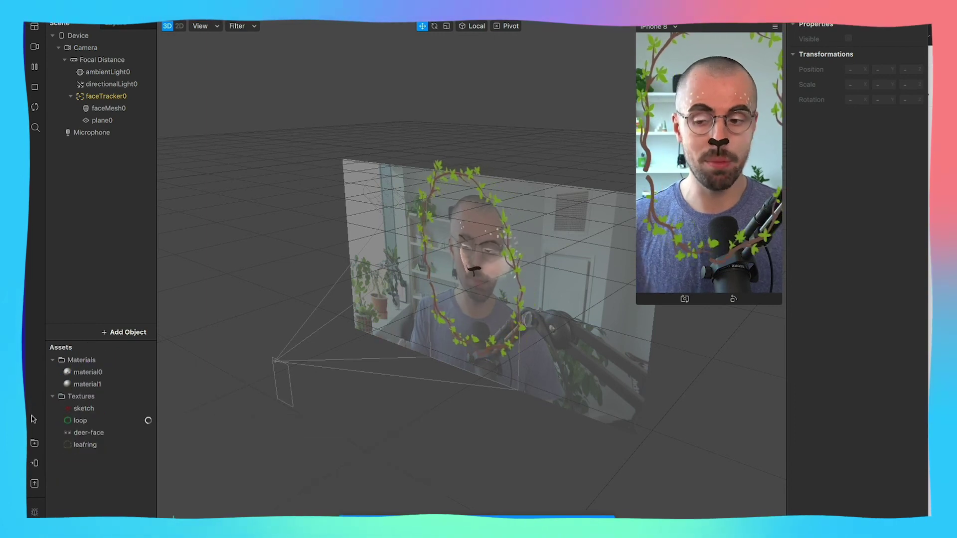
Upload the project to Spark AR Hub for publishing as a new effect
click(36, 486)
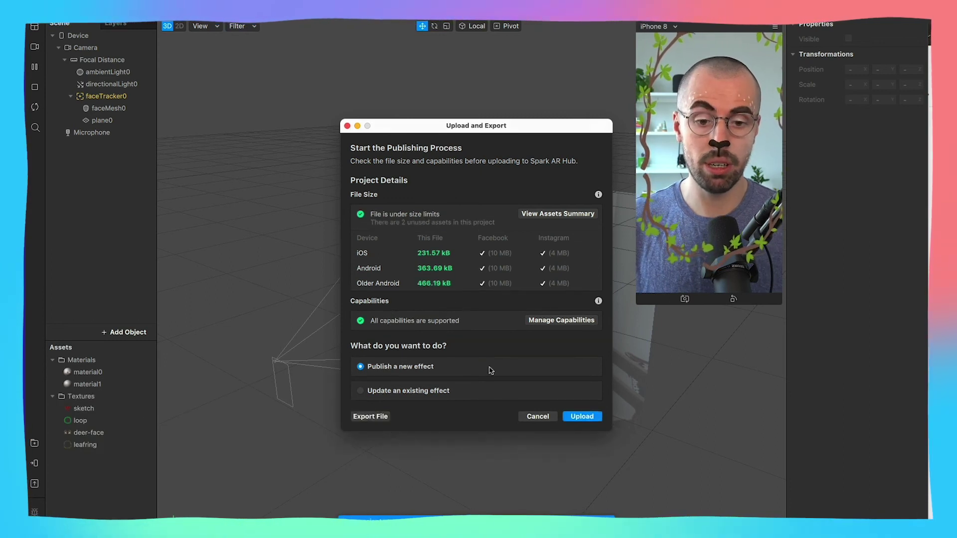
click(578, 418)
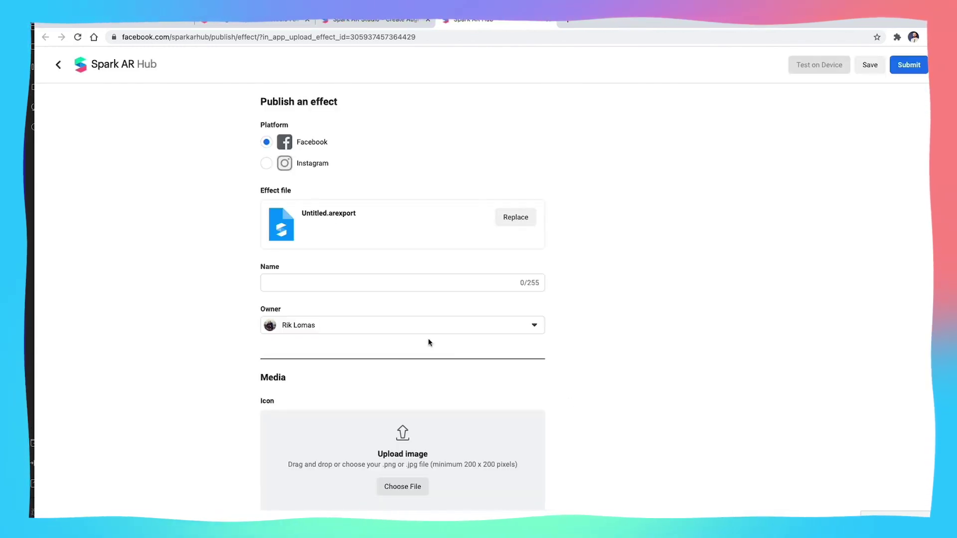
Review the effect's publishing form, including the available owners, icon upload, visibility settings, review information and legal agreement
click(343, 330)
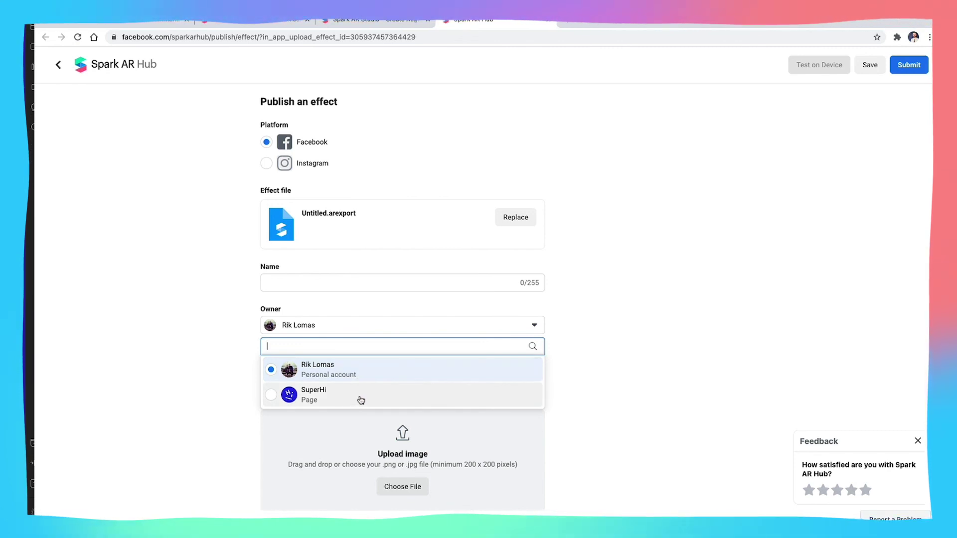
click(175, 365)
scroll(175, 366, down, 2)
scroll(180, 366, down, 7)
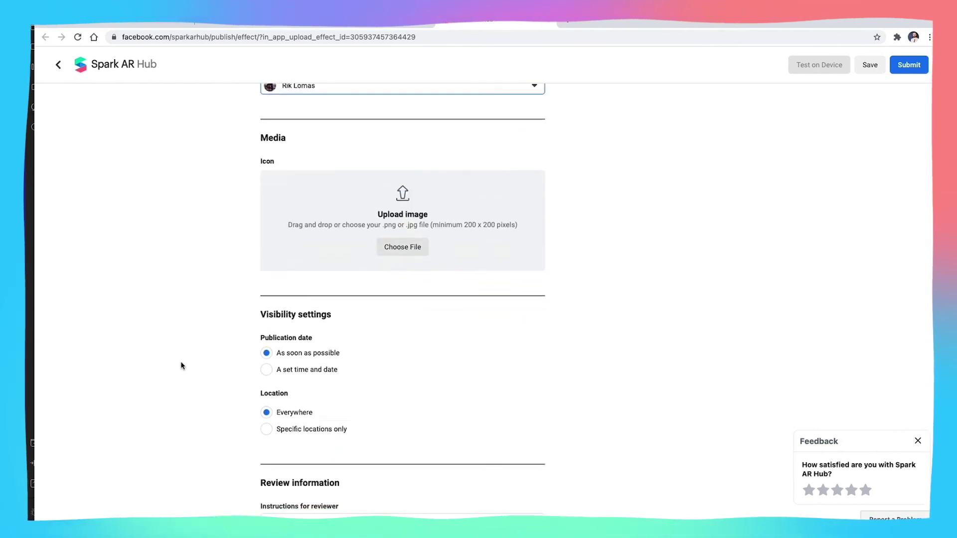
scroll(184, 365, down, 2)
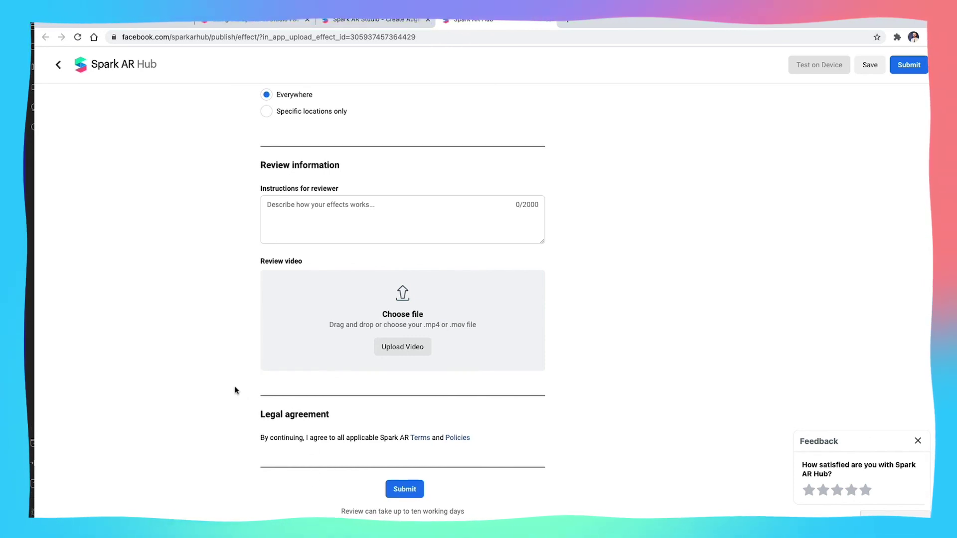
scroll(236, 391, up, 15)
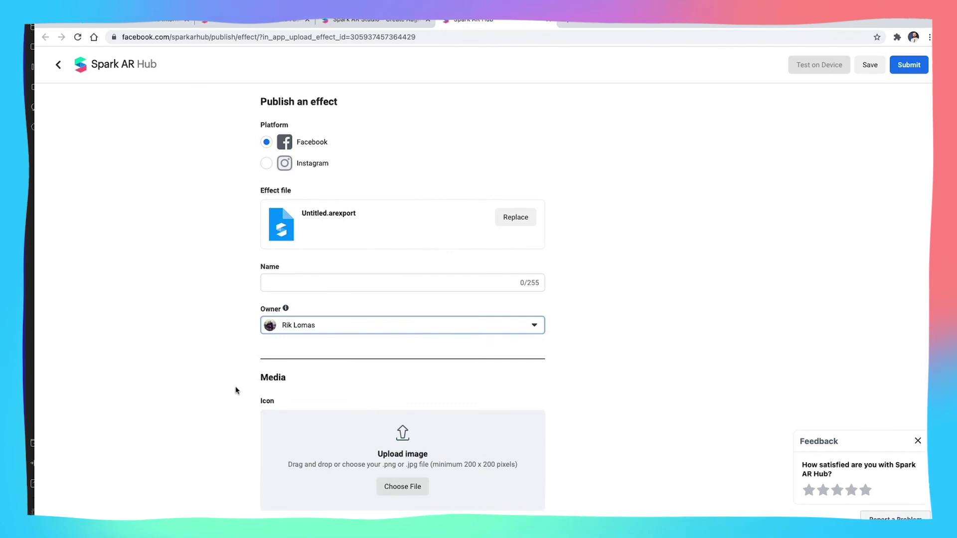